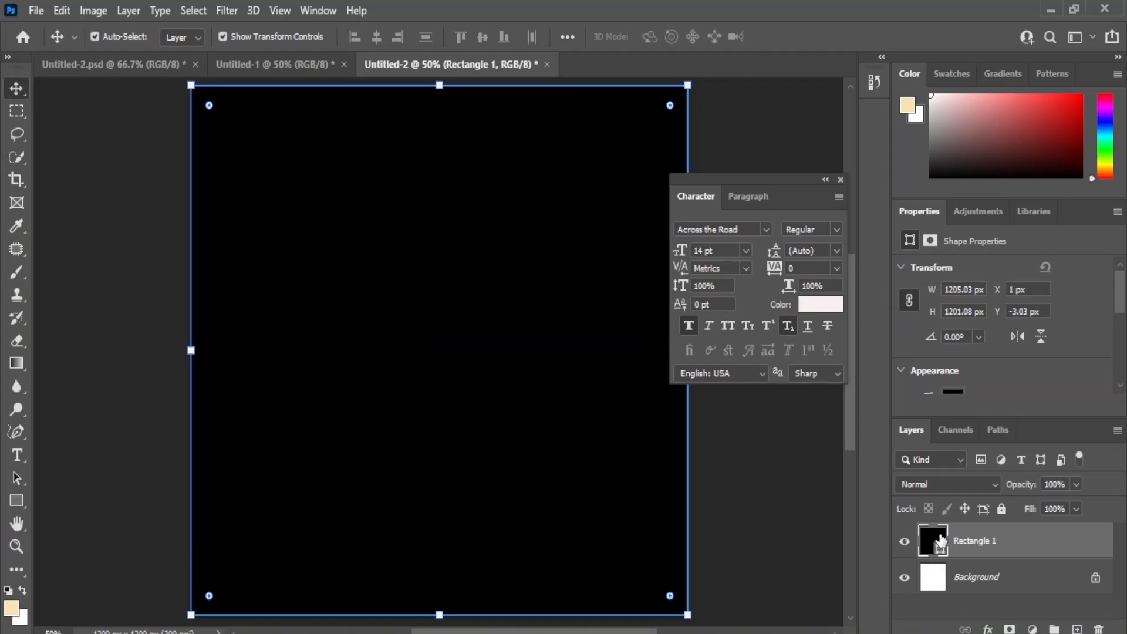
Step: Fill the canvas-sized rectangle with the dark teal from the recently used colors
click(1030, 336)
scroll(996, 379, down, 3)
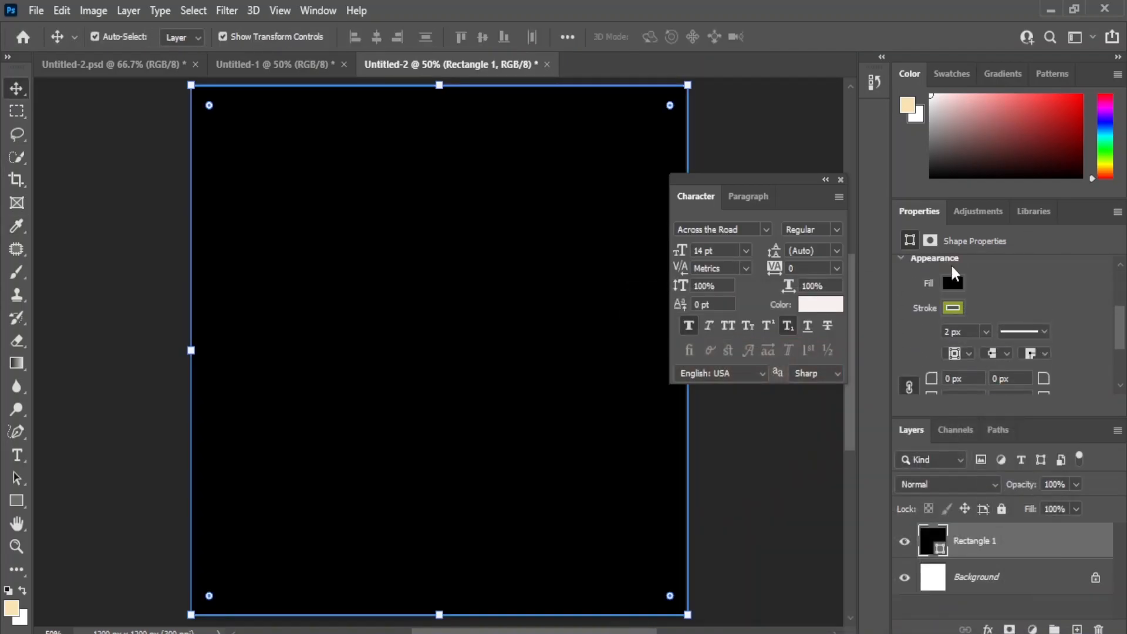
click(952, 282)
click(902, 379)
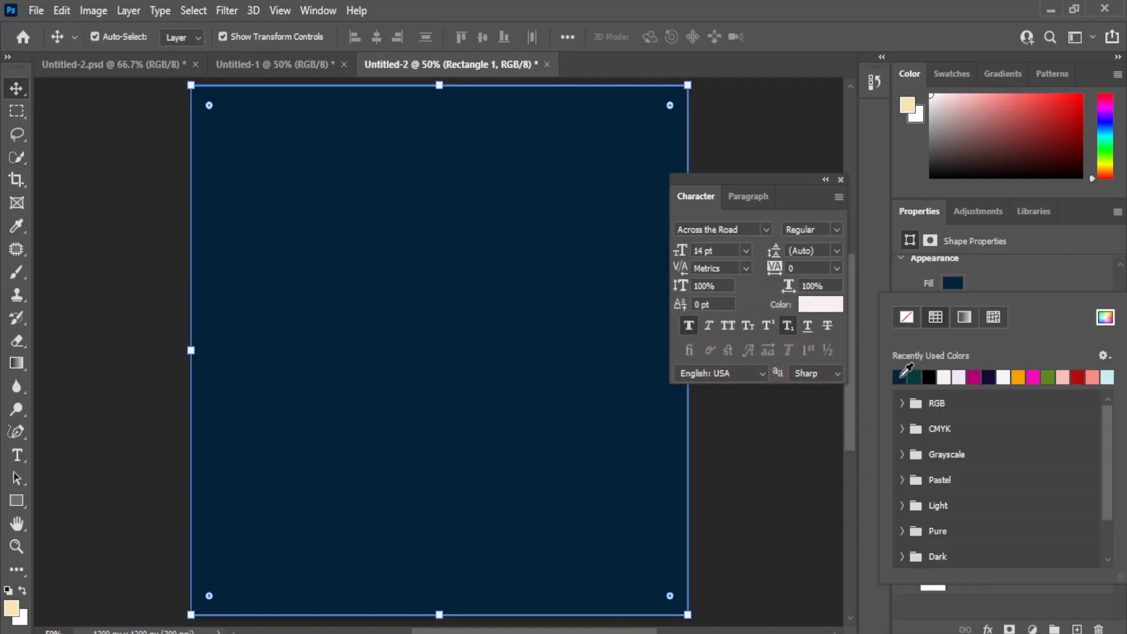
click(914, 377)
click(13, 89)
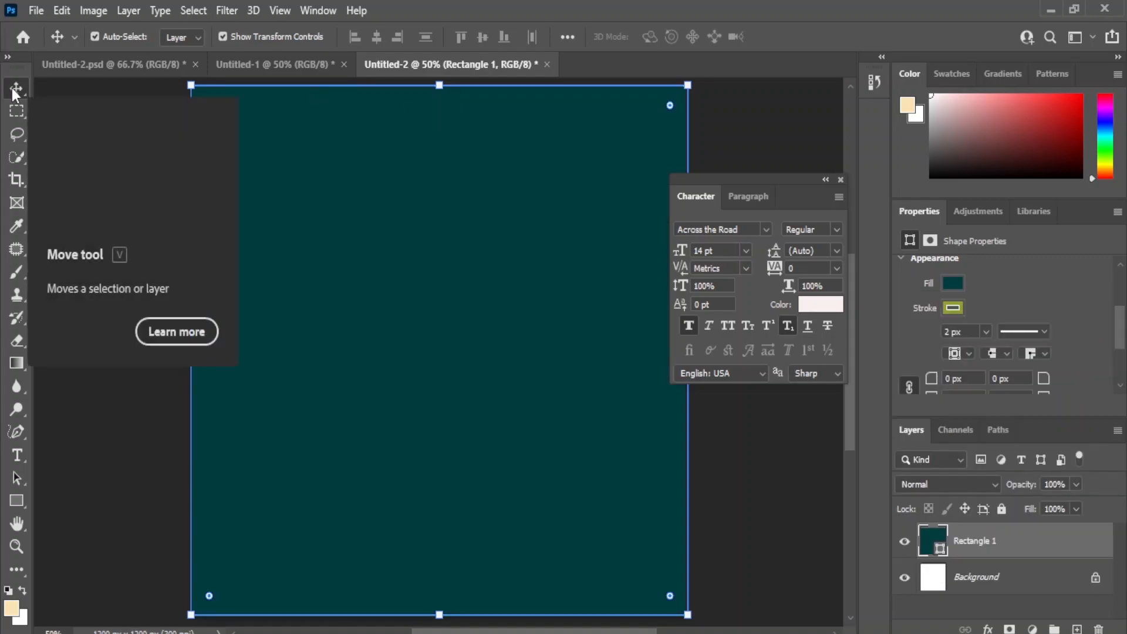
click(763, 472)
drag(710, 179, 717, 179)
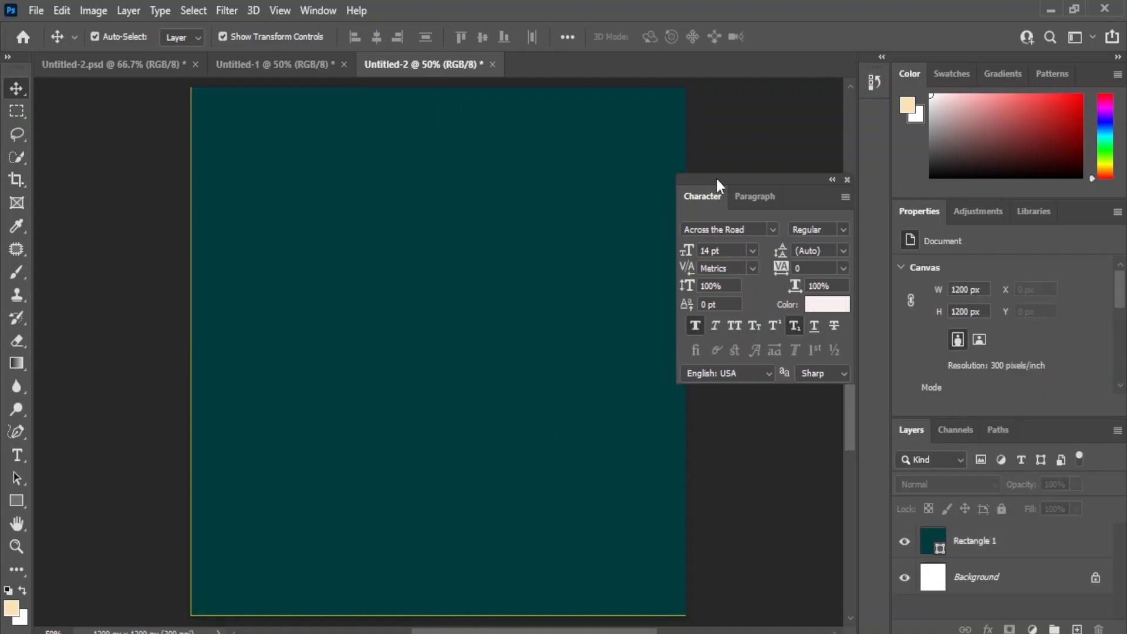
Step: Darken the teal fill of the background rectangle and set its stroke width to 0 px
double_click(931, 544)
click(833, 524)
click(838, 505)
click(839, 514)
click(1033, 320)
scroll(986, 385, down, 2)
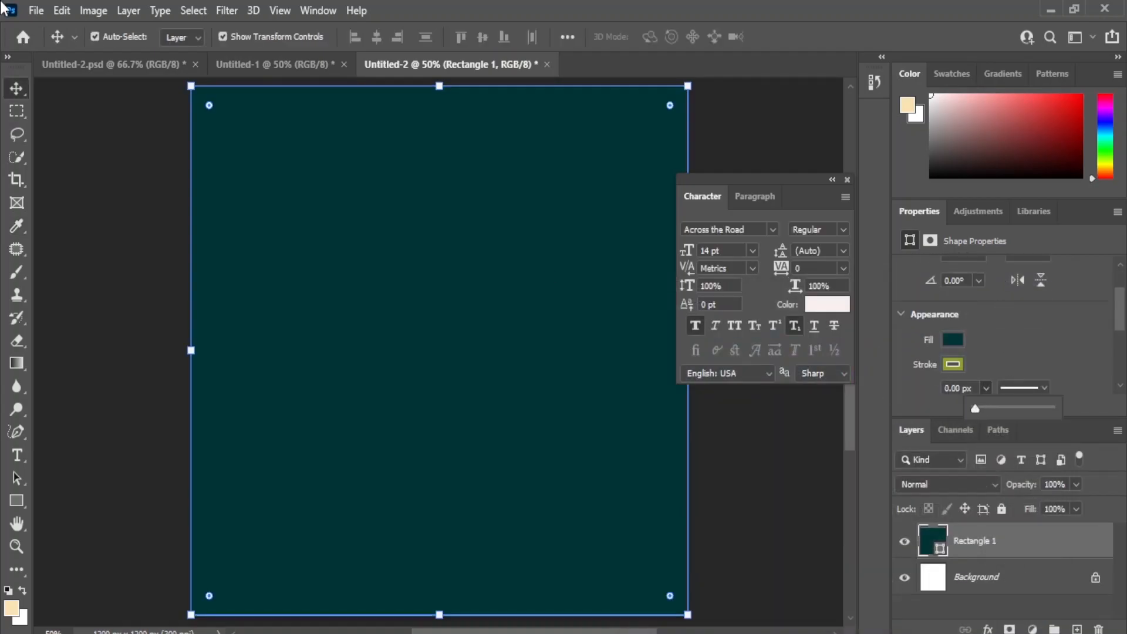
click(763, 475)
click(516, 276)
click(733, 452)
click(561, 415)
click(736, 488)
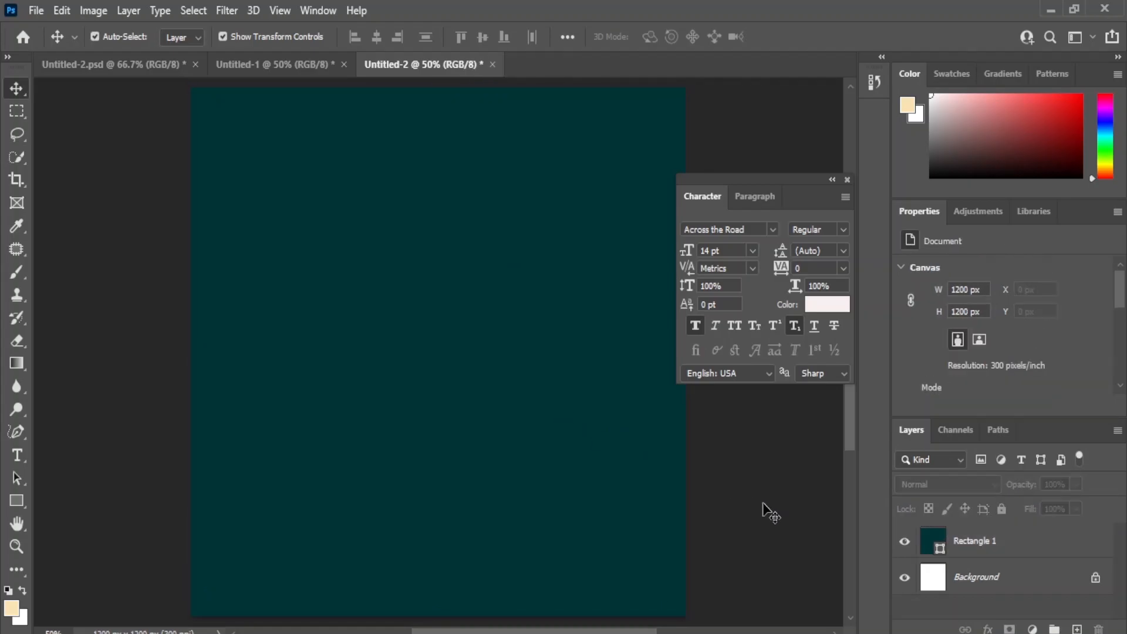
Step: Add a new layer above the teal rectangle and fill it with 50% Gray
click(1077, 629)
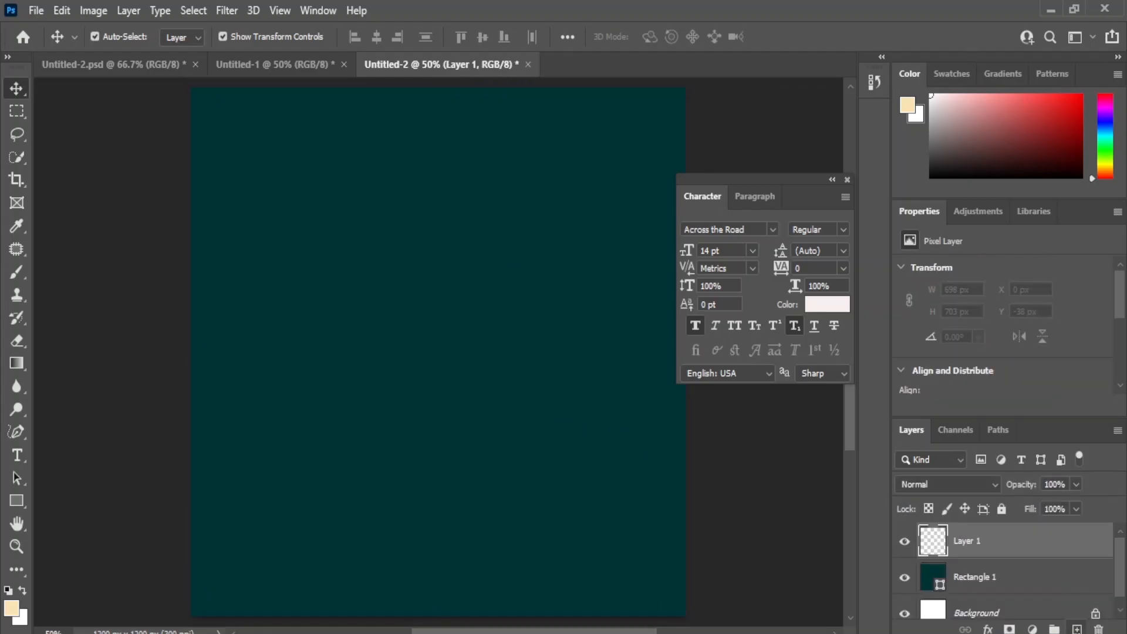
click(59, 10)
click(105, 287)
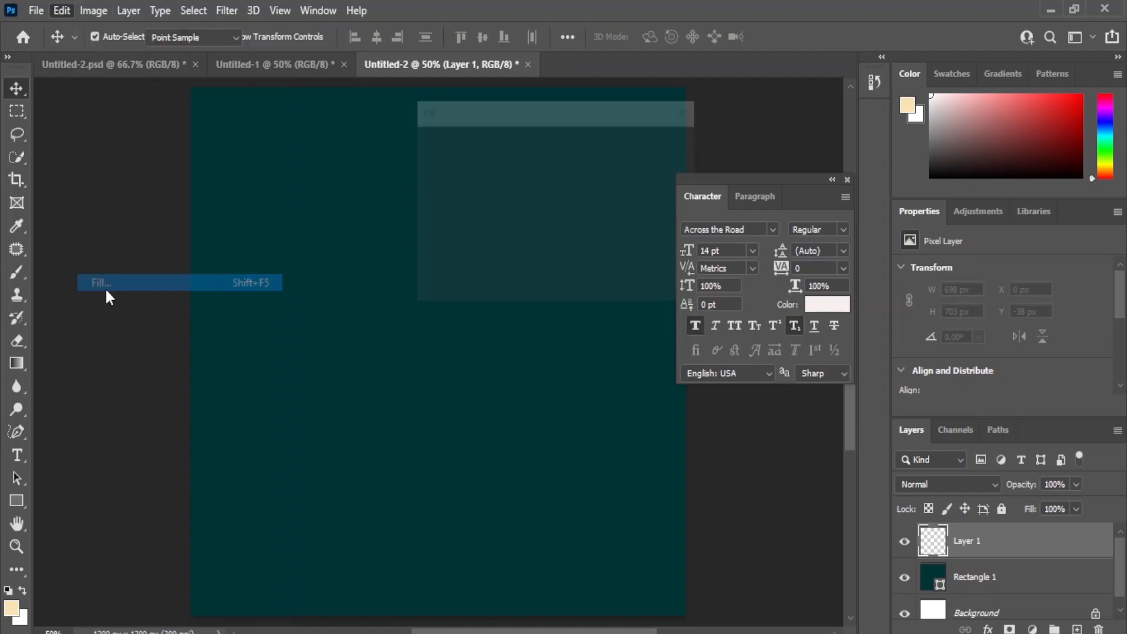
click(621, 143)
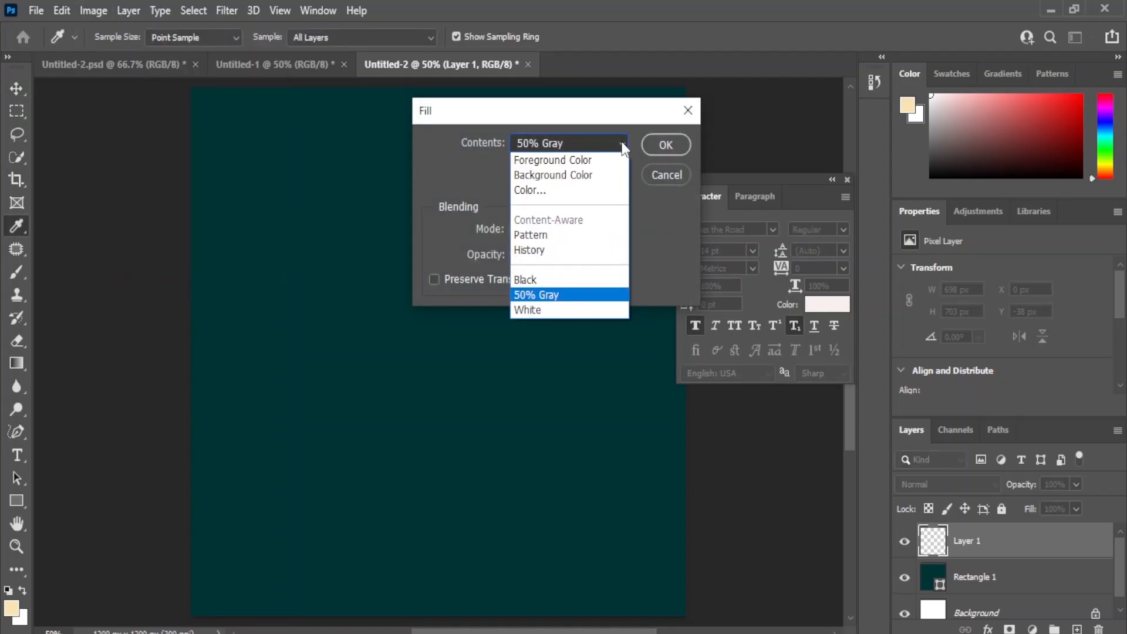
click(545, 294)
click(669, 146)
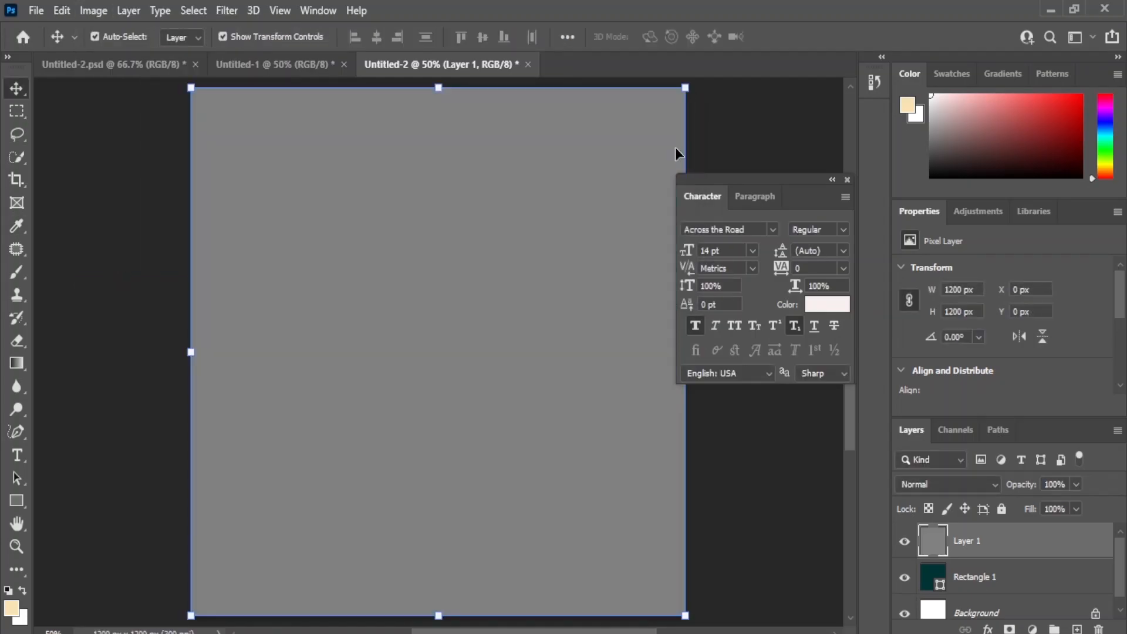
Step: Apply the Add Noise filter to the gray layer with an amount of 11.55% and Gaussian distribution
click(237, 7)
mouse_move(244, 284)
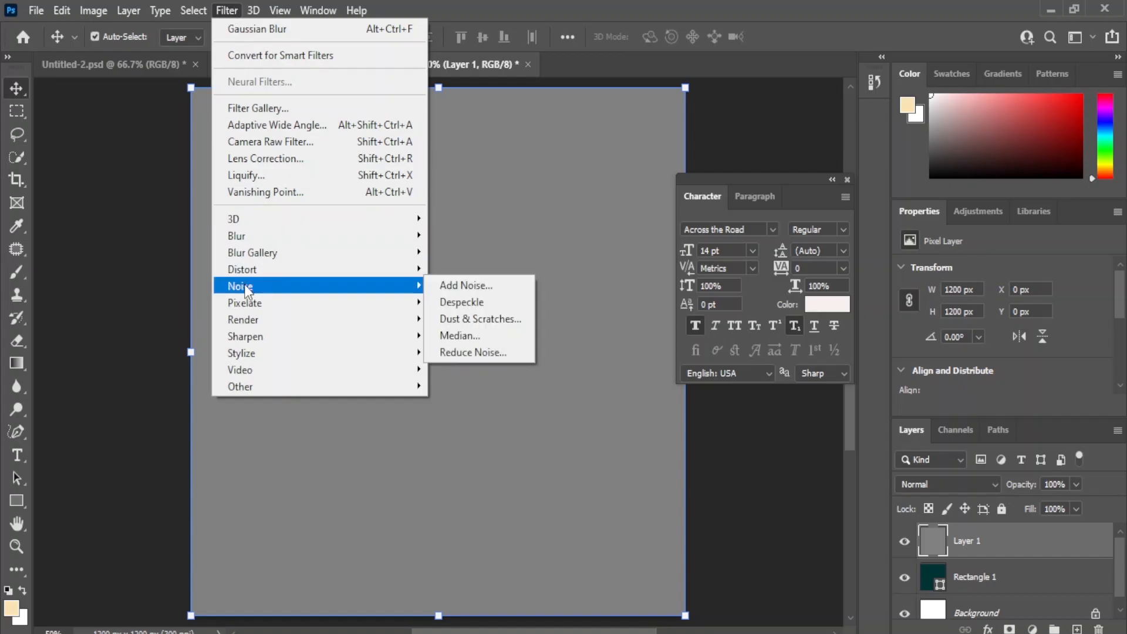
click(485, 286)
mouse_move(505, 404)
mouse_down()
mouse_move(567, 403)
mouse_move(500, 409)
mouse_move(509, 405)
mouse_up()
click(499, 443)
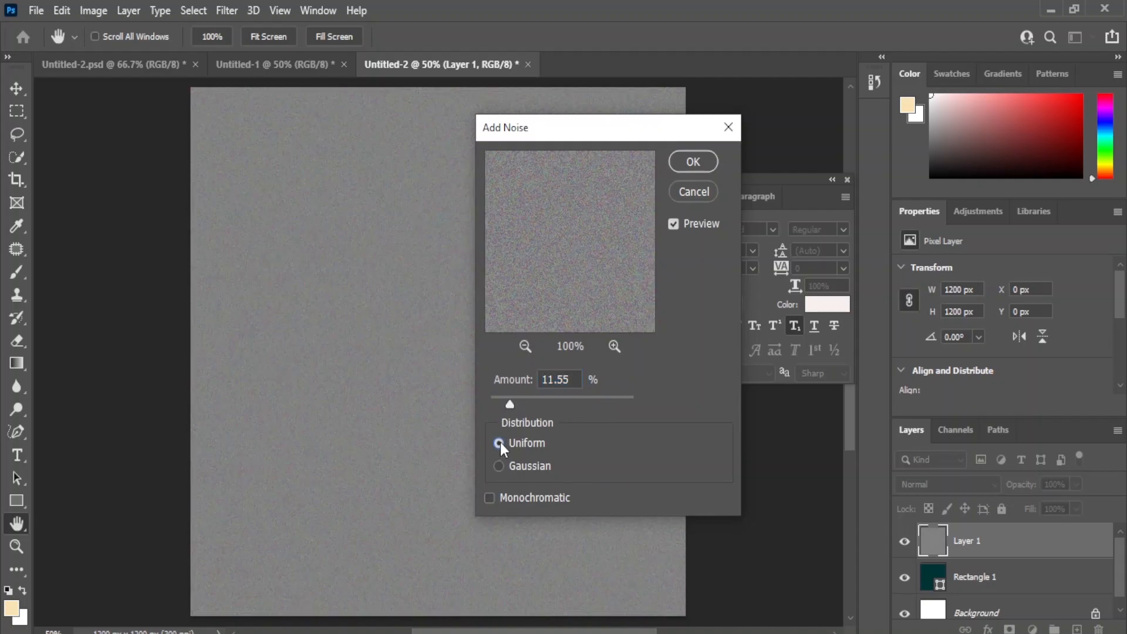
click(498, 467)
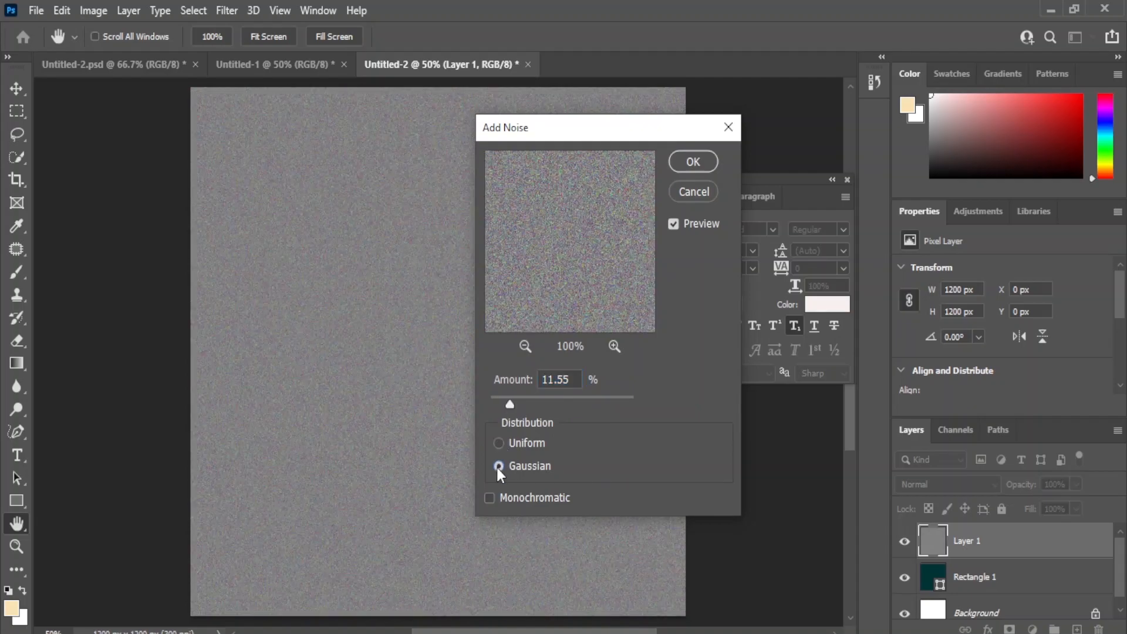
click(693, 162)
Step: Set the blend mode of the gray noise layer to Overlay
click(985, 490)
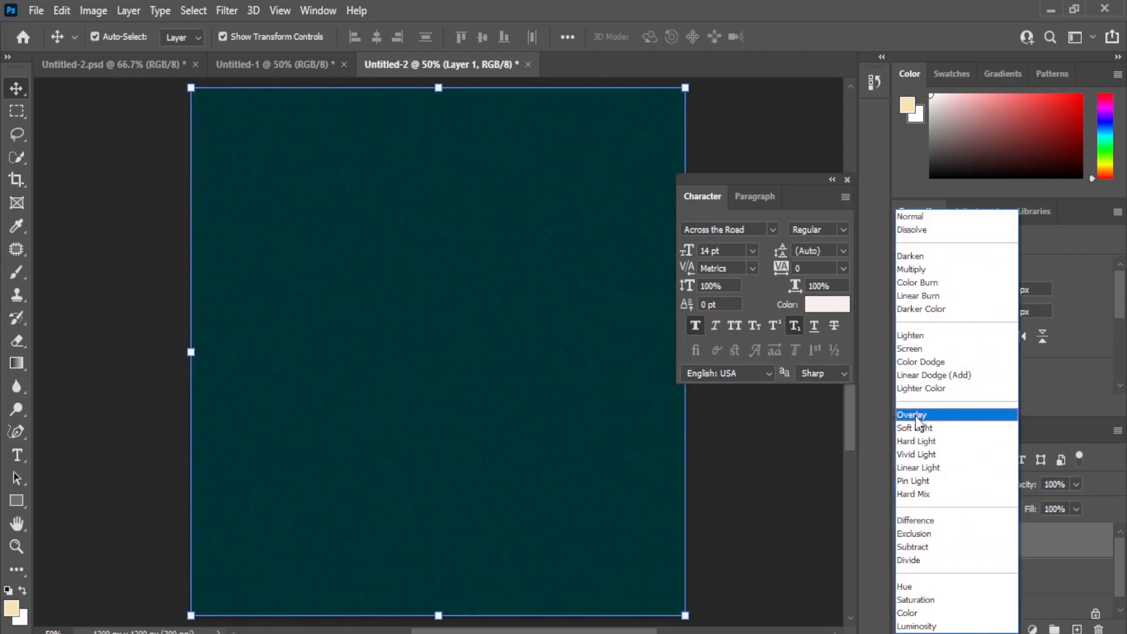
click(917, 417)
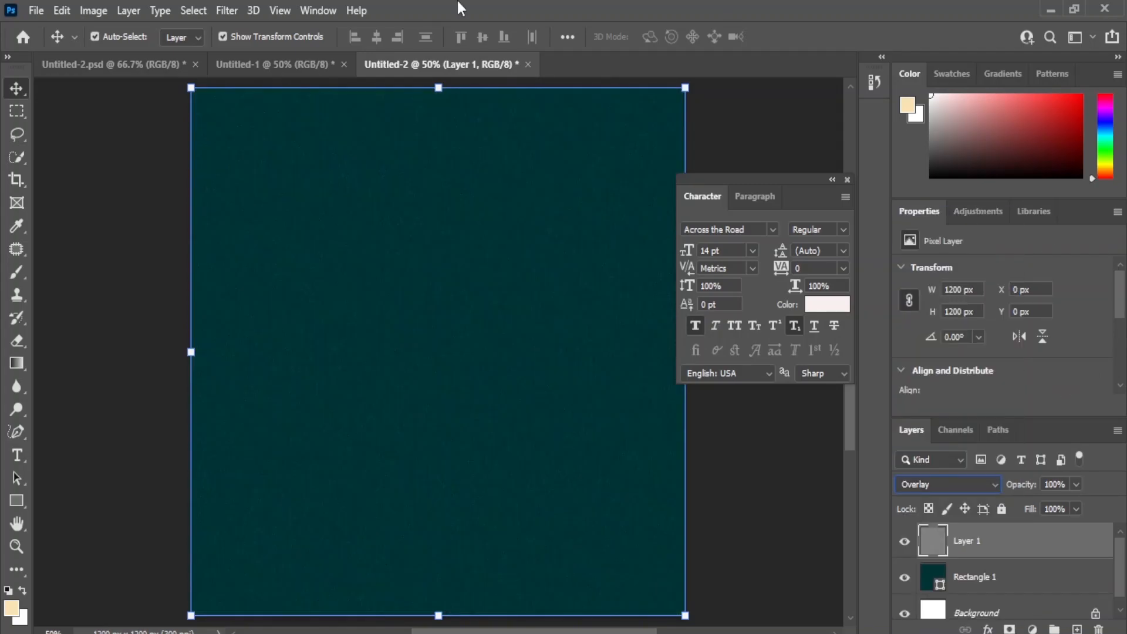
click(101, 259)
Step: Draw a rectangle about 1173 × 1187 px on a new layer and center it on the background rectangle
click(1077, 629)
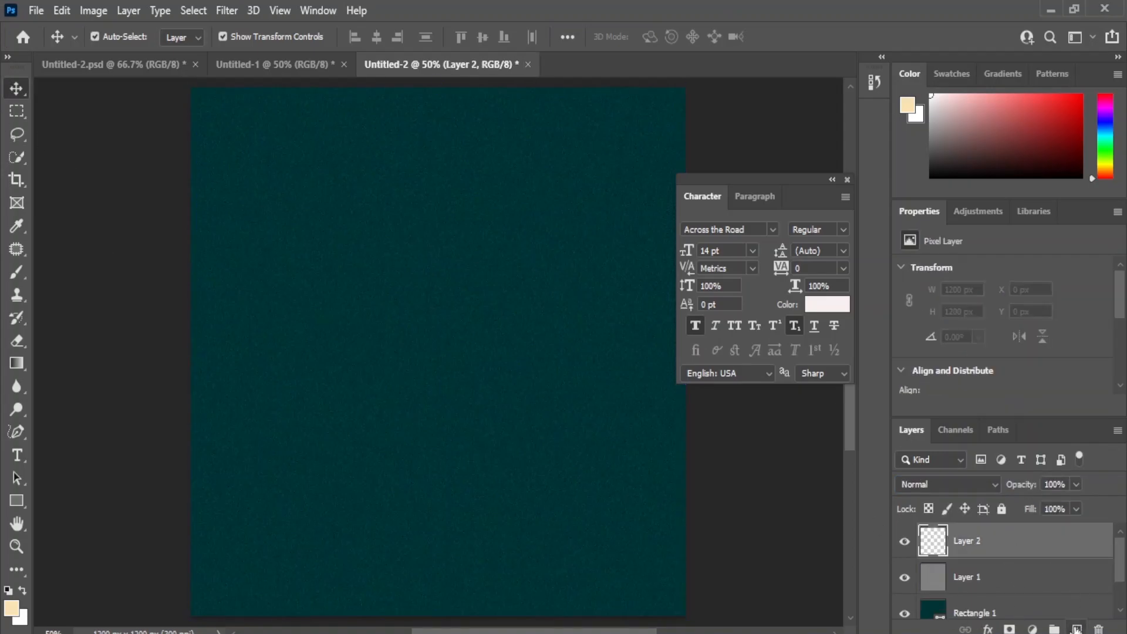
click(18, 502)
drag(194, 89, 678, 610)
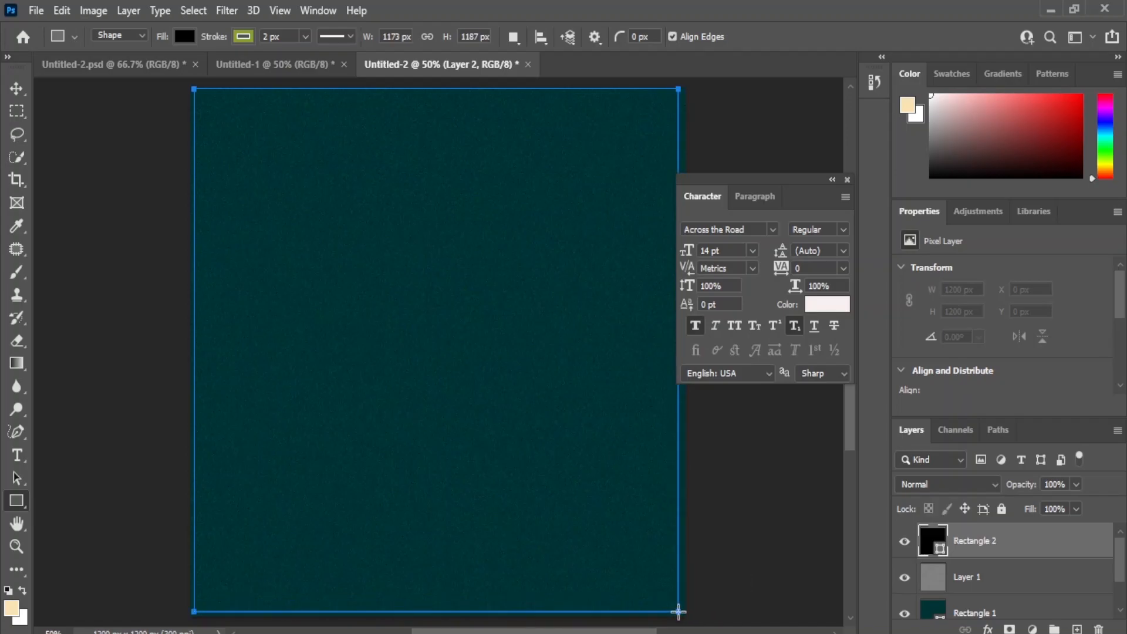
click(14, 90)
click(375, 42)
click(483, 36)
click(777, 459)
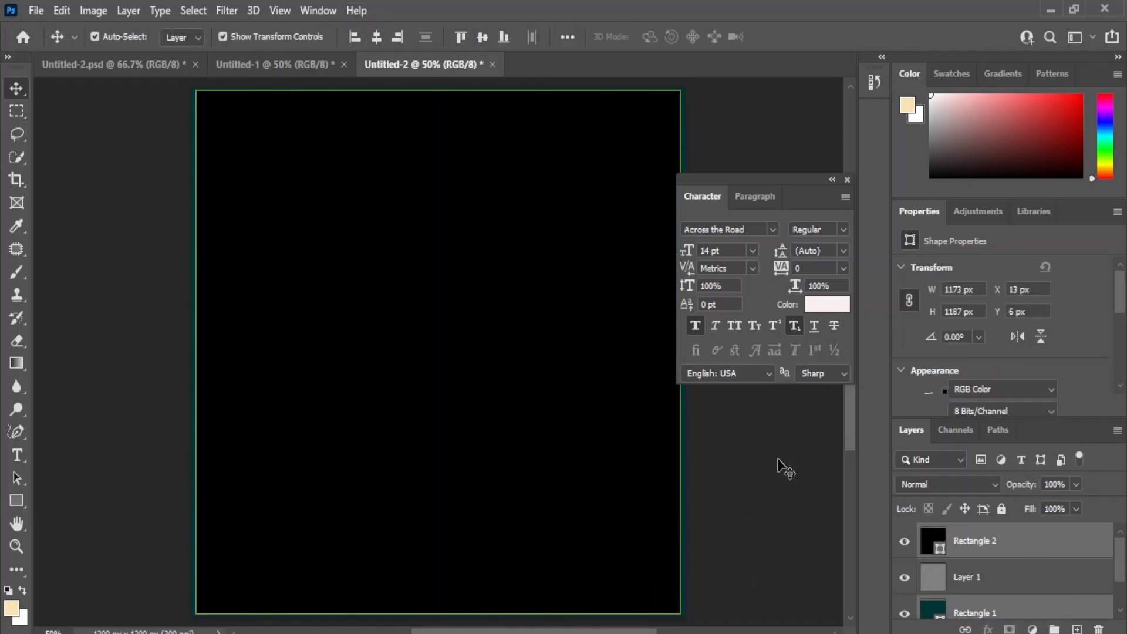
Step: Remove the fill of the new rectangle and give it a near-white stroke of 4 px
click(946, 549)
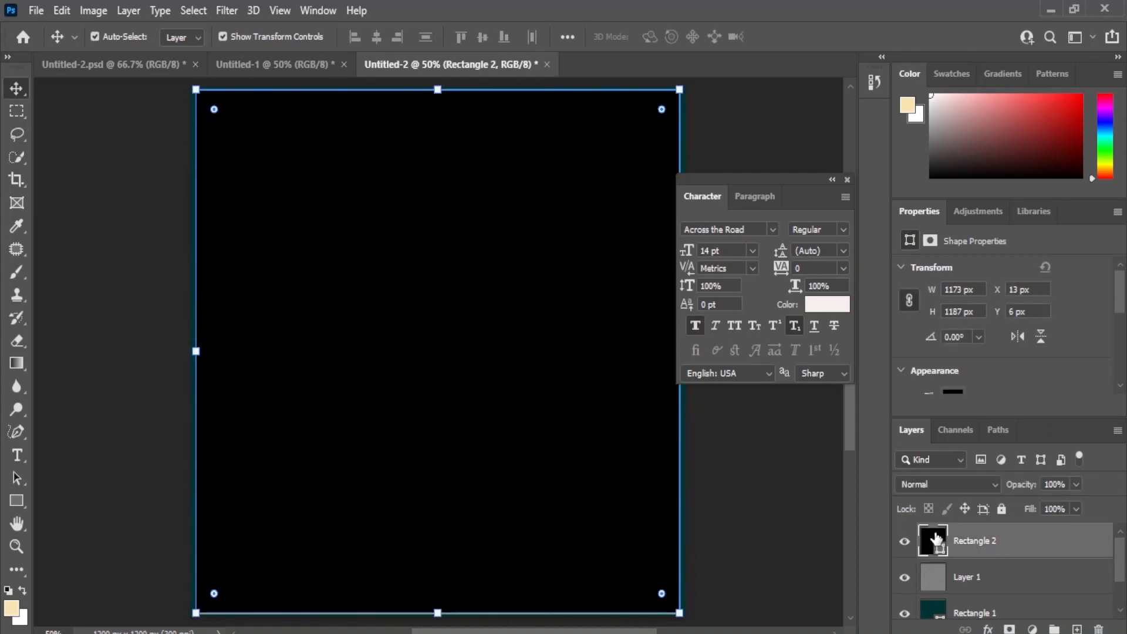
click(955, 365)
click(907, 376)
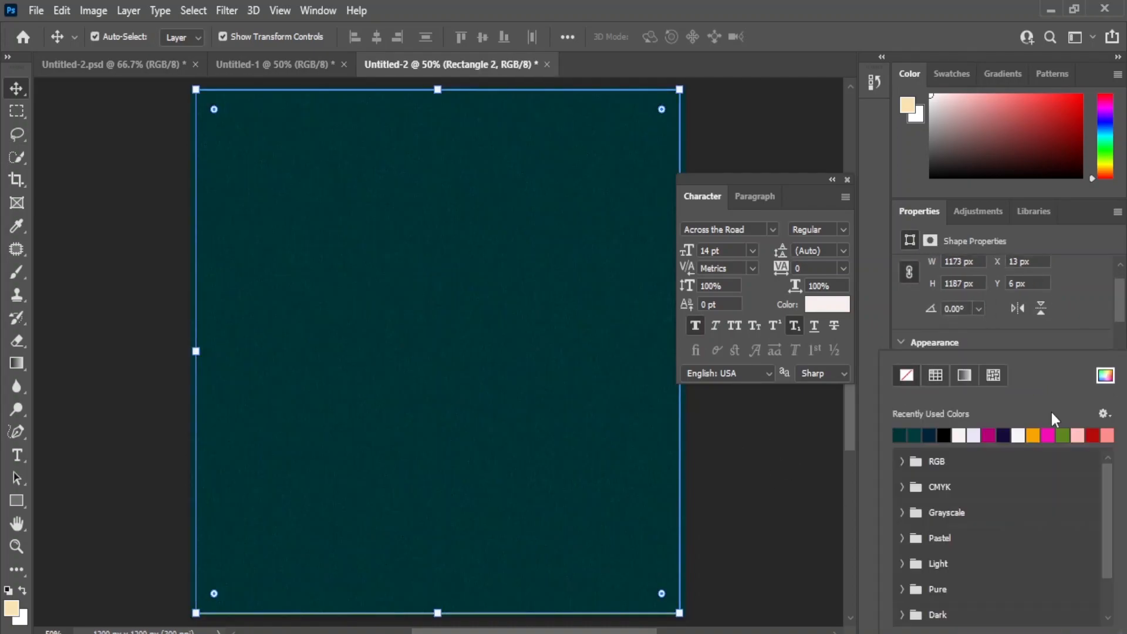
click(953, 332)
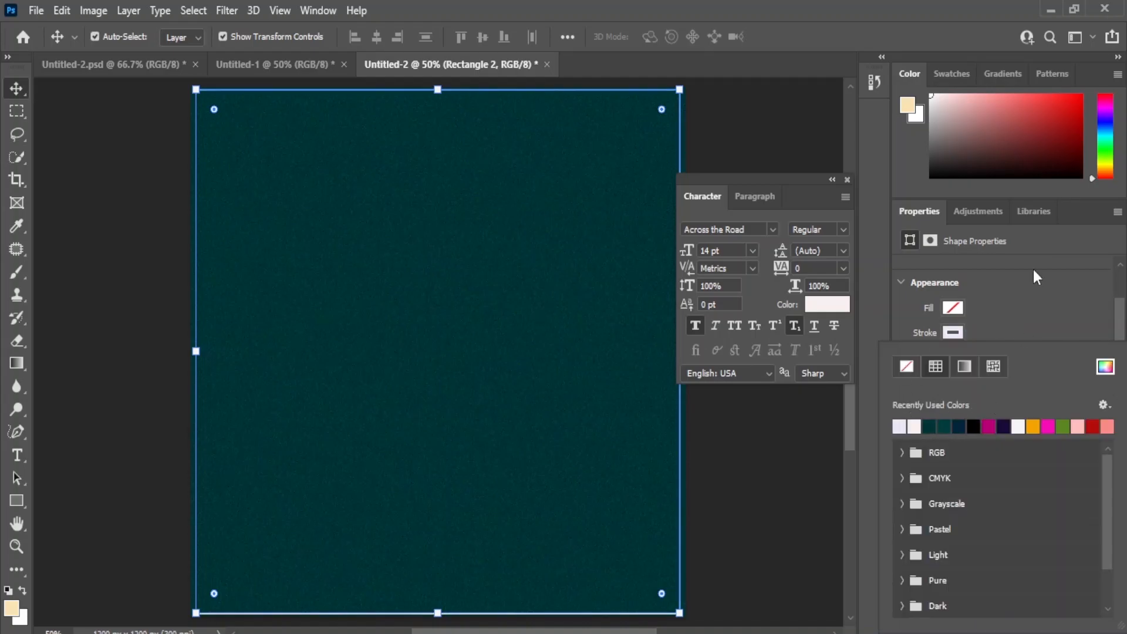
drag(1120, 307, 1118, 312)
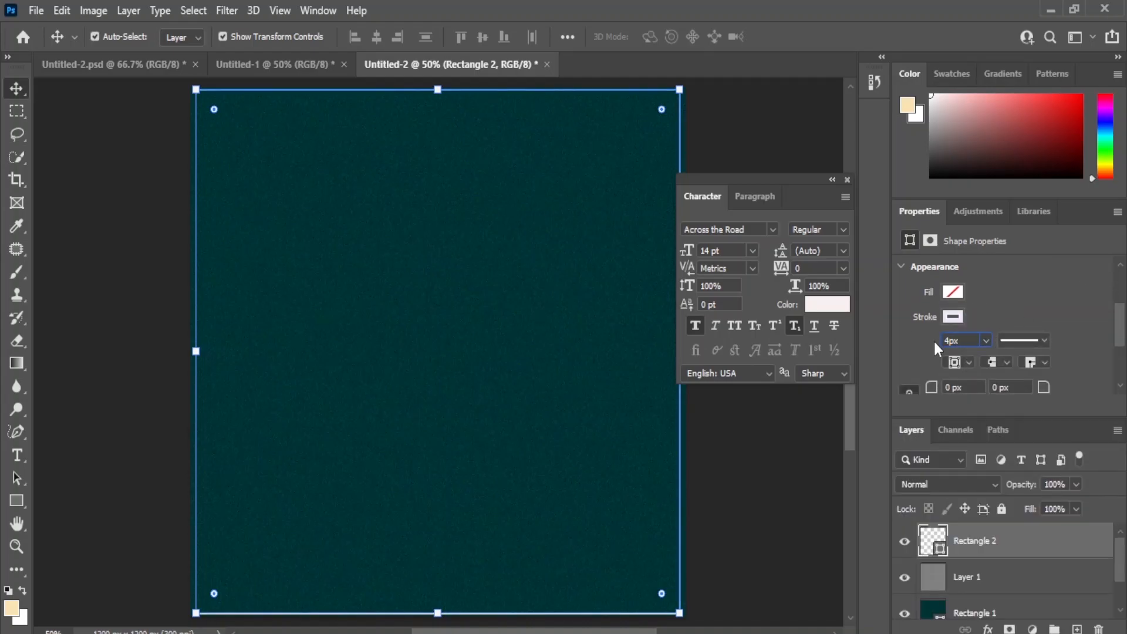
click(749, 468)
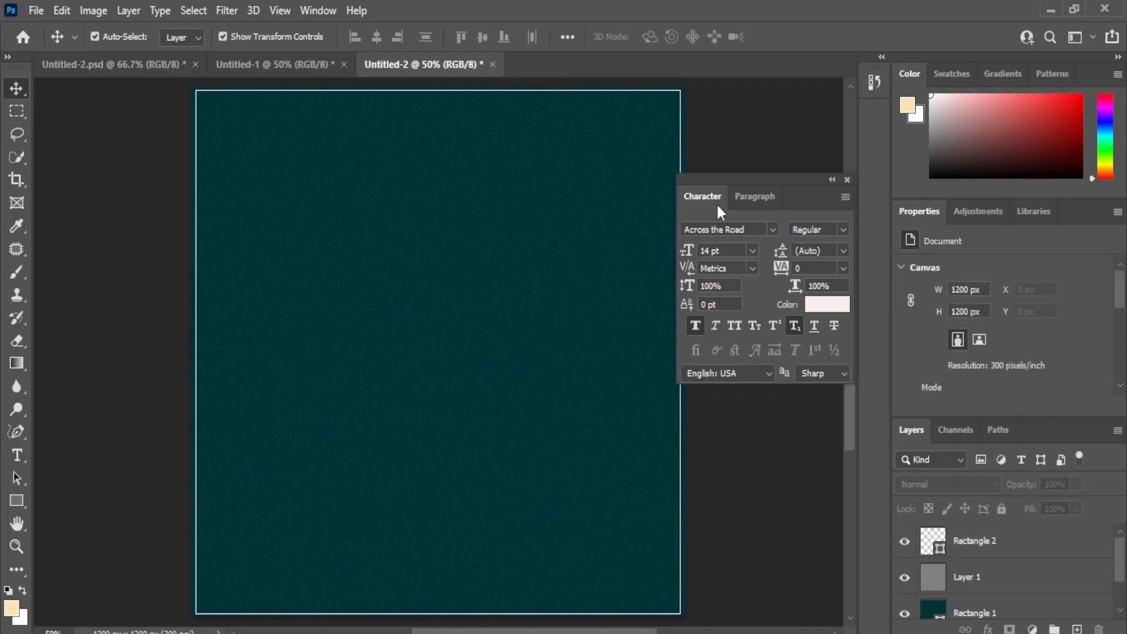
Step: Round the corners of the outline rectangle and scale it to about 97.45%
click(678, 95)
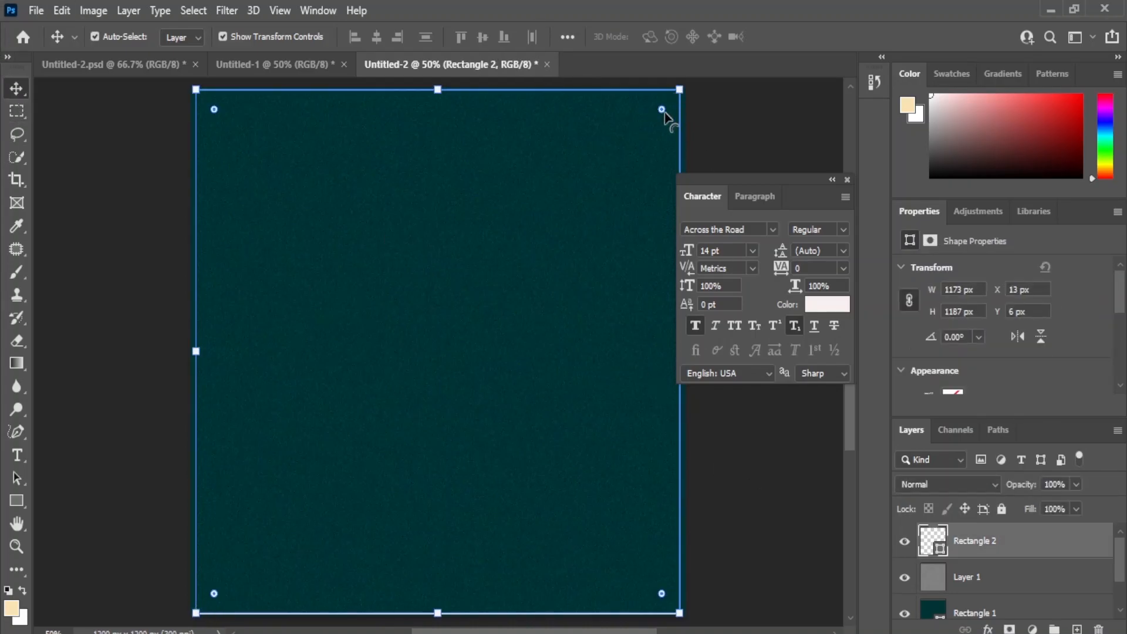
mouse_move(663, 111)
mouse_down()
mouse_move(656, 118)
mouse_move(678, 91)
mouse_move(668, 103)
mouse_up()
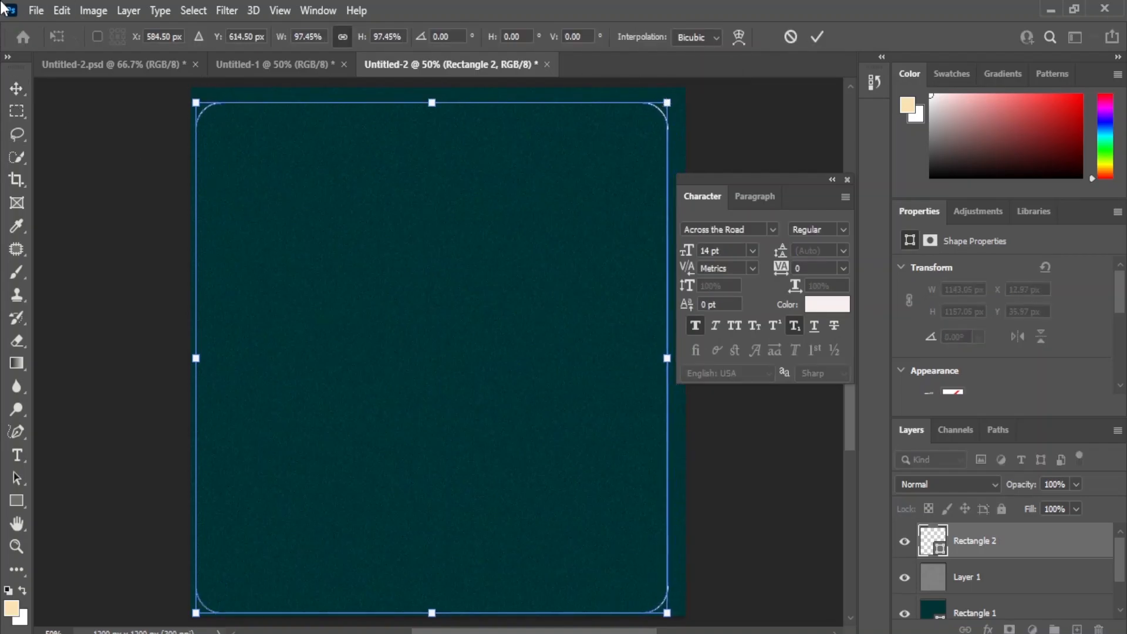
click(16, 89)
Step: Center the rounded outline horizontally and vertically on the background rectangle
shift+click(967, 613)
click(377, 37)
click(478, 37)
click(758, 463)
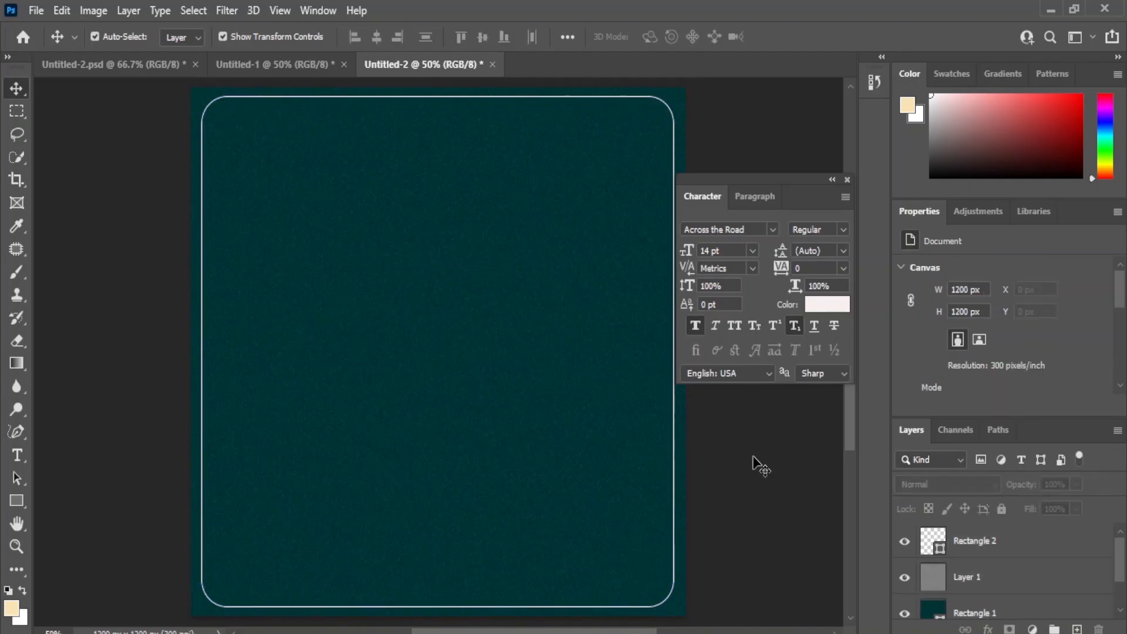
Step: Place the sandwich image pngwing.com (14) above the outline and scale it to about 32.10%
click(1005, 535)
click(767, 495)
click(576, 578)
click(252, 334)
drag(213, 251, 470, 438)
scroll(637, 108, up, 3)
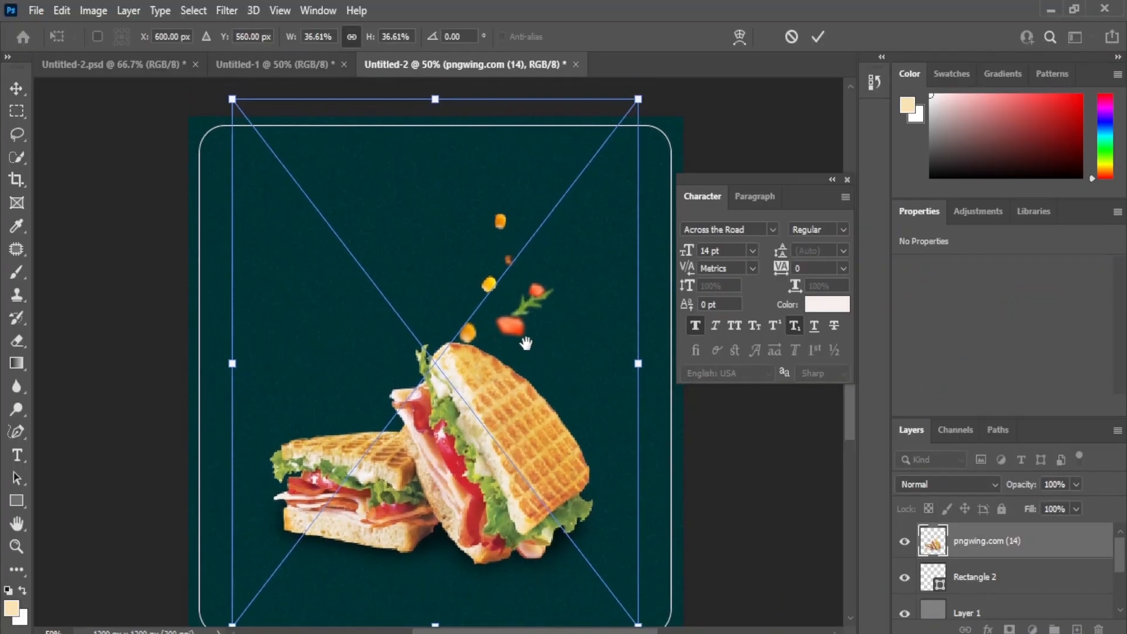
drag(639, 110, 597, 164)
drag(233, 164, 244, 177)
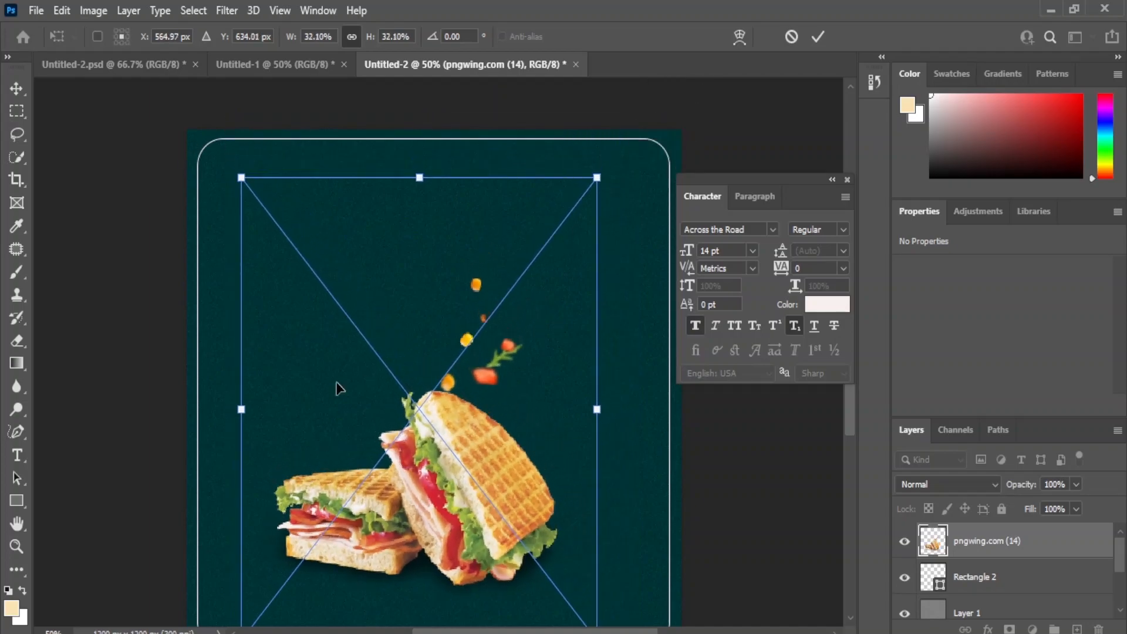
Step: Align the sandwich image to the horizontal center of the rounded outline
click(977, 587)
click(377, 39)
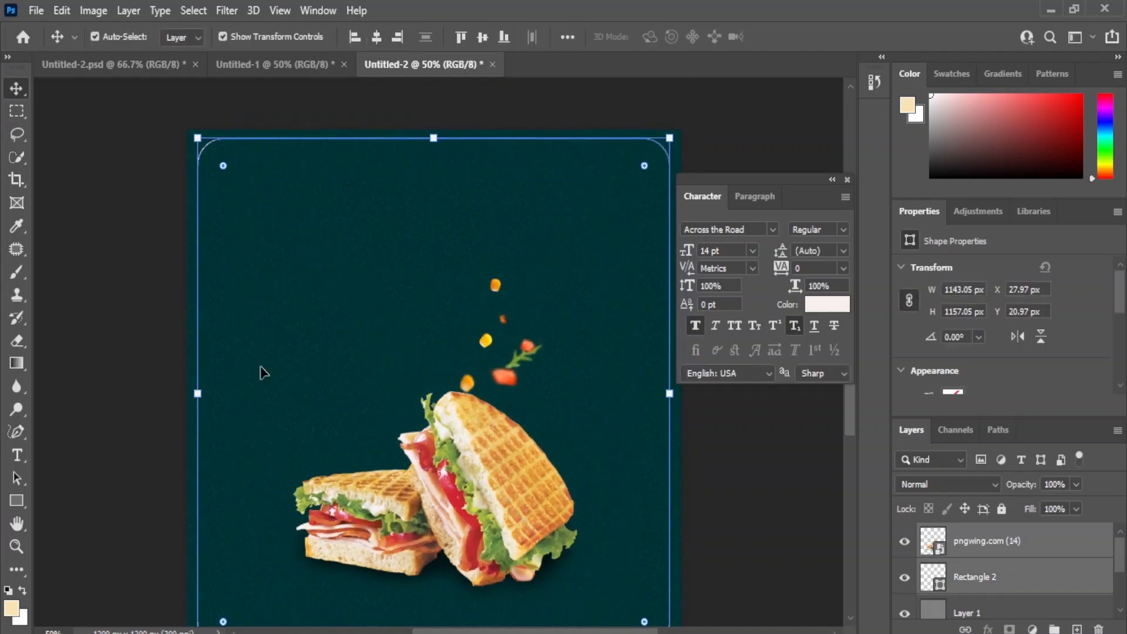
click(760, 503)
Step: Enlarge the sandwich to about 35.14%, repositioning it slightly higher and centered horizontally within the rounded outline
drag(421, 356, 413, 312)
click(469, 393)
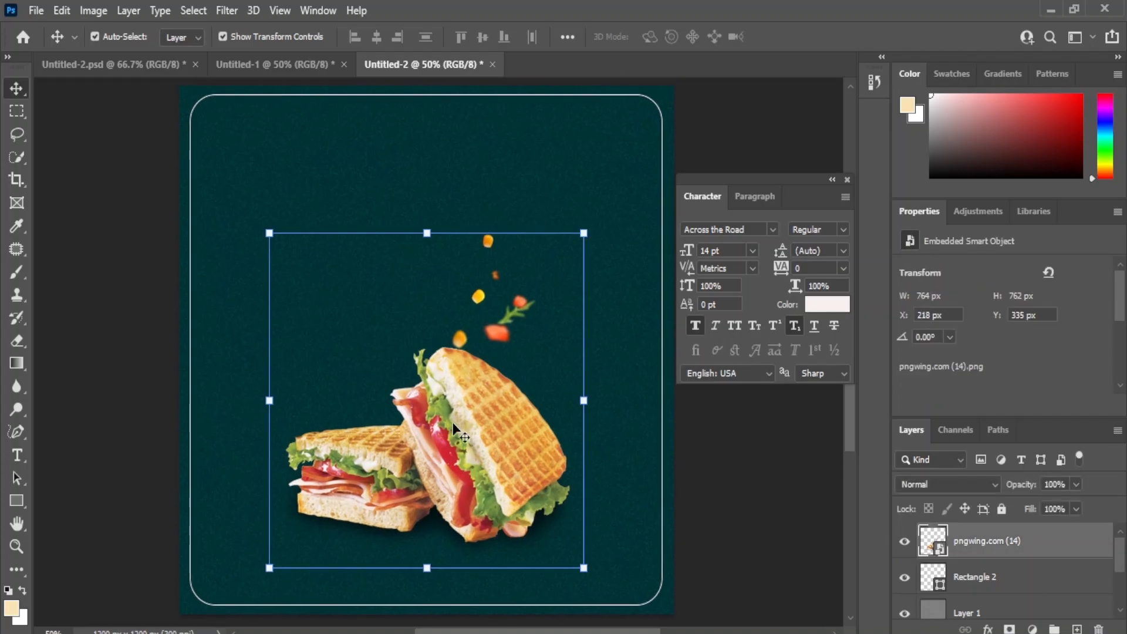
click(586, 232)
drag(264, 584, 206, 613)
drag(456, 480, 457, 441)
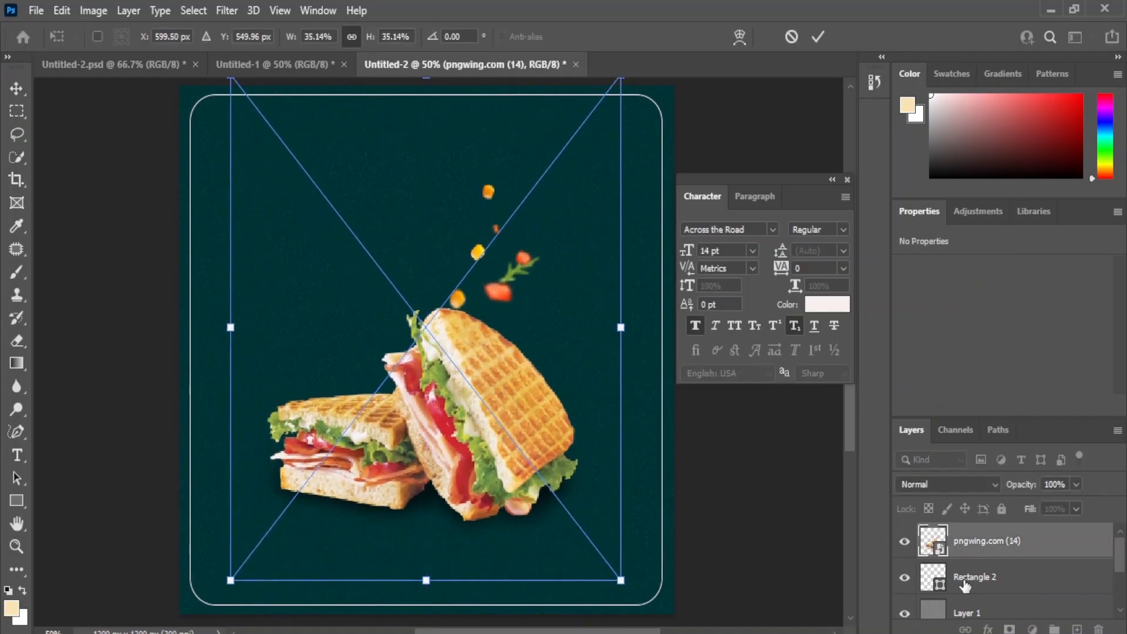
shift+click(964, 581)
click(376, 37)
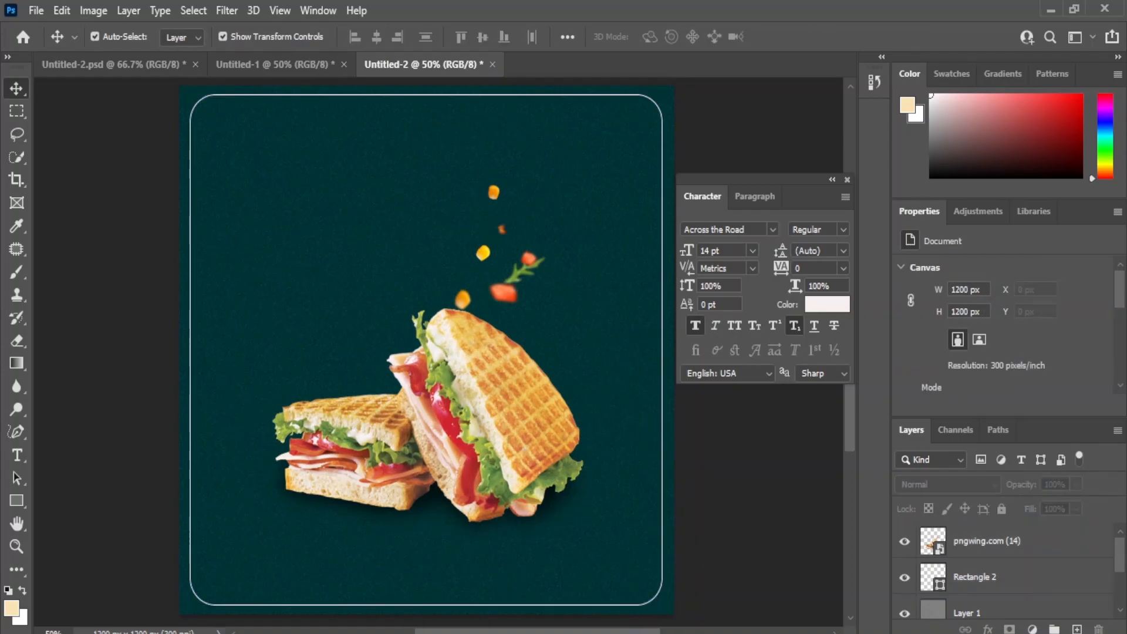
Step: Place the red vegetable image pngwing.com (16) inside the outline's lower-left corner, scaled to about 4.51% and rotated about -101.4°
click(594, 576)
click(593, 460)
click(219, 325)
drag(740, 555, 347, 311)
drag(607, 88, 284, 549)
drag(273, 592, 231, 507)
drag(212, 568, 223, 573)
drag(265, 592, 238, 552)
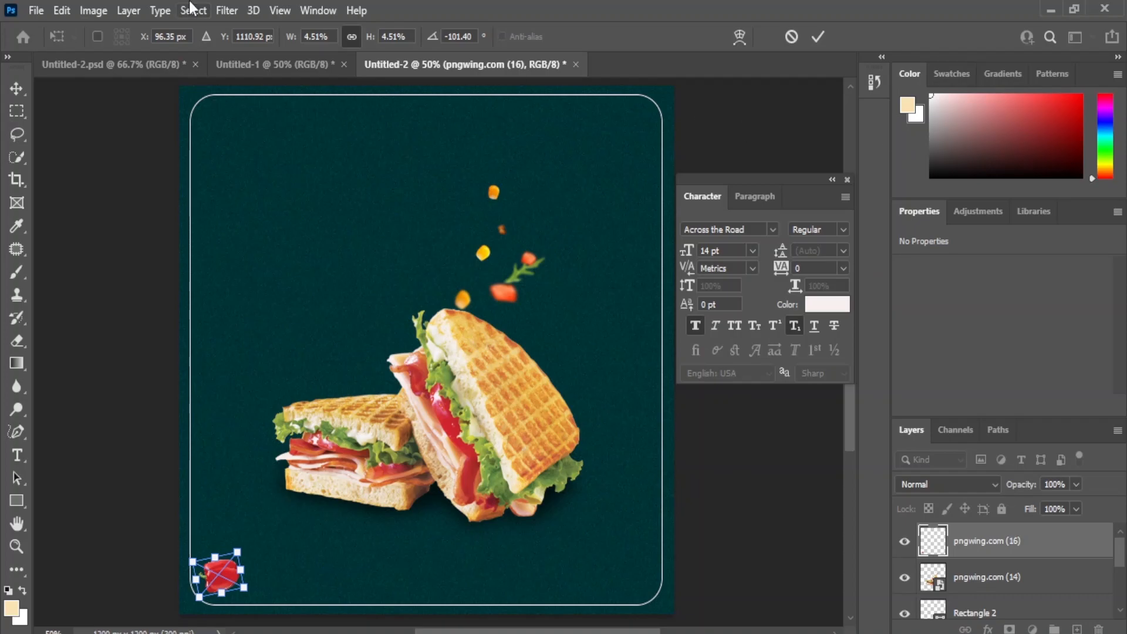
click(17, 89)
Step: Apply a Gaussian Blur filter to the small red vegetable image
click(227, 10)
mouse_move(264, 232)
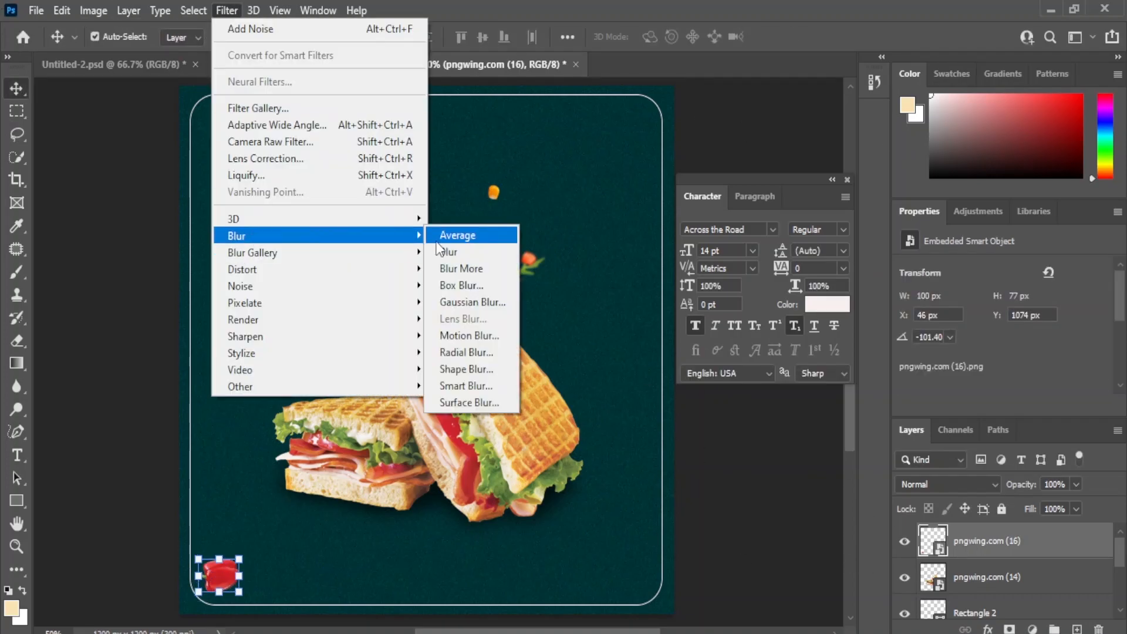
click(454, 300)
key(Return)
Step: Copy "Sandwich" from the Notepad text and paste it in Photoshop as a new text layer above the sandwich image
key(alt+Tab)
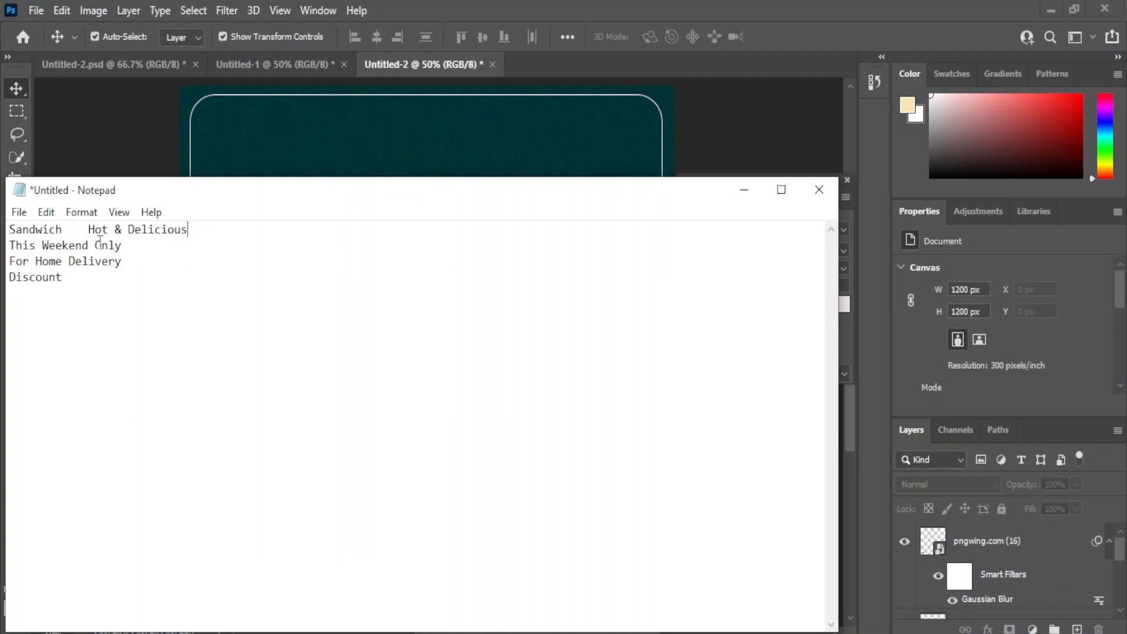
right_click(26, 230)
click(78, 287)
click(386, 117)
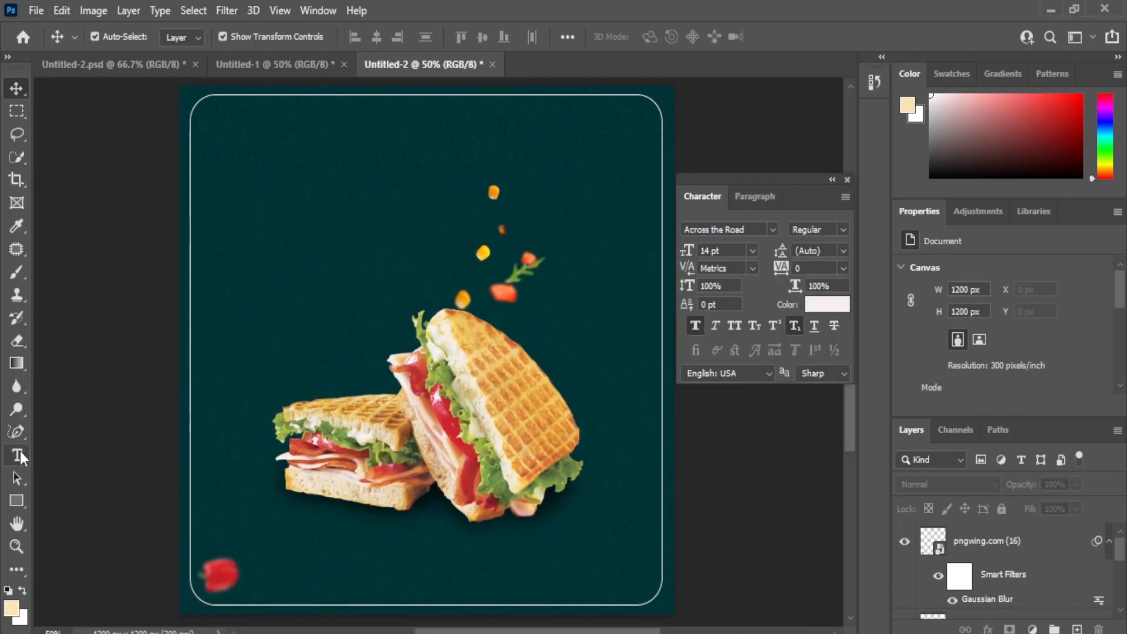
click(19, 456)
click(259, 220)
right_click(259, 220)
click(61, 11)
click(106, 163)
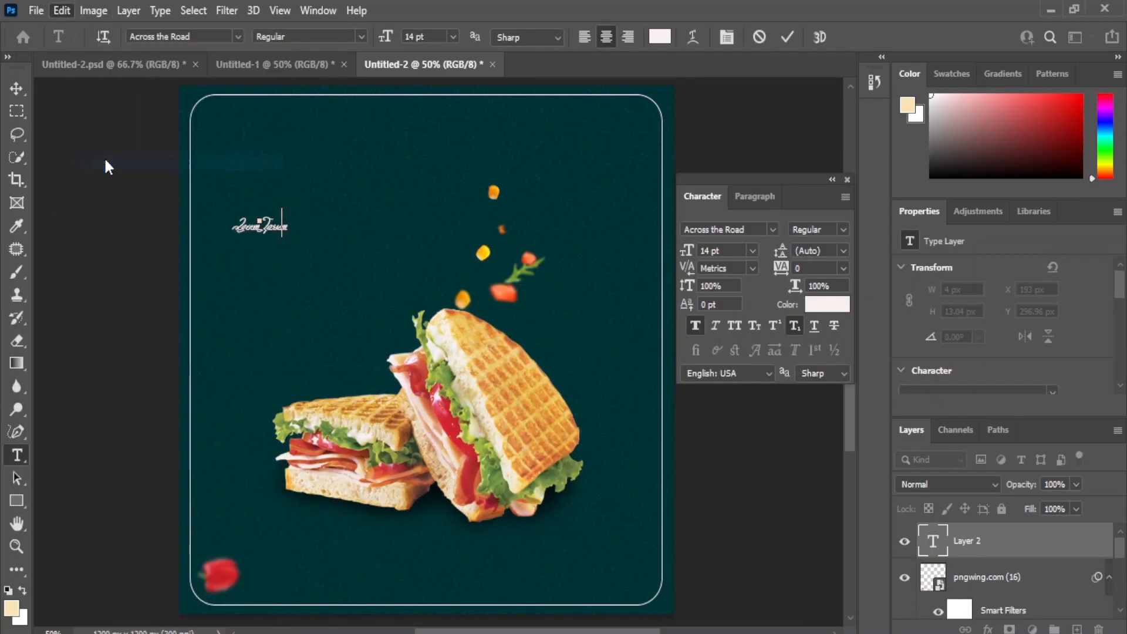
Step: Enlarge the Sandwich text to 60 pt and move it above the falling ingredients near the middle of the poster
click(752, 250)
click(731, 406)
click(16, 88)
click(752, 251)
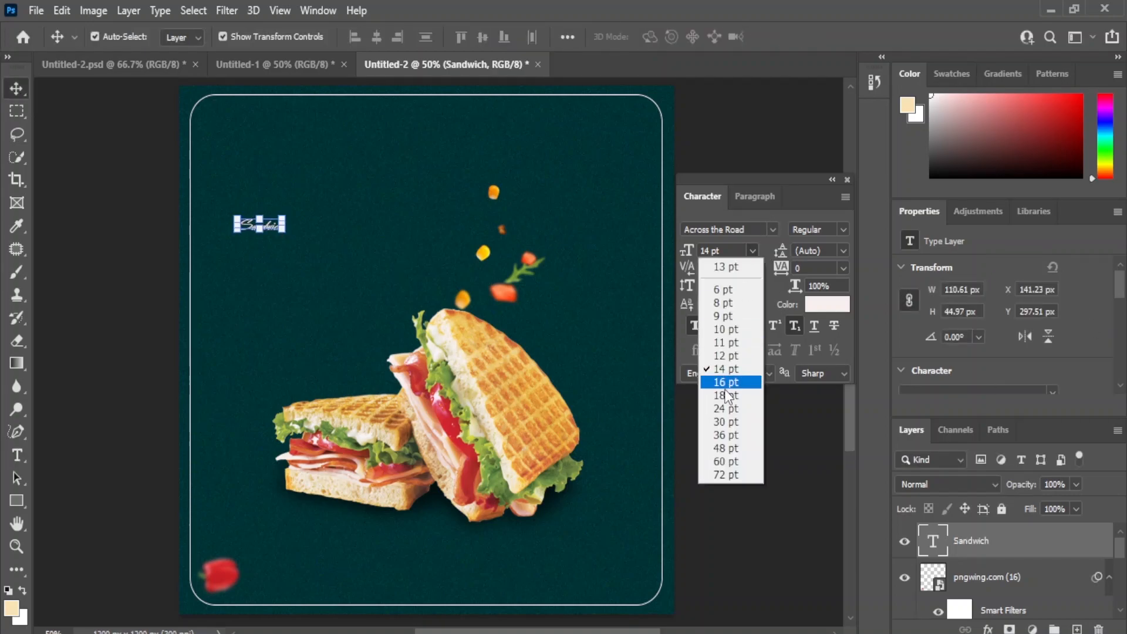
click(726, 421)
click(751, 251)
click(725, 435)
drag(276, 241, 388, 221)
click(751, 250)
click(733, 461)
Step: Center the Sandwich title horizontally within the rounded outline and nudge it slightly higher
click(435, 96)
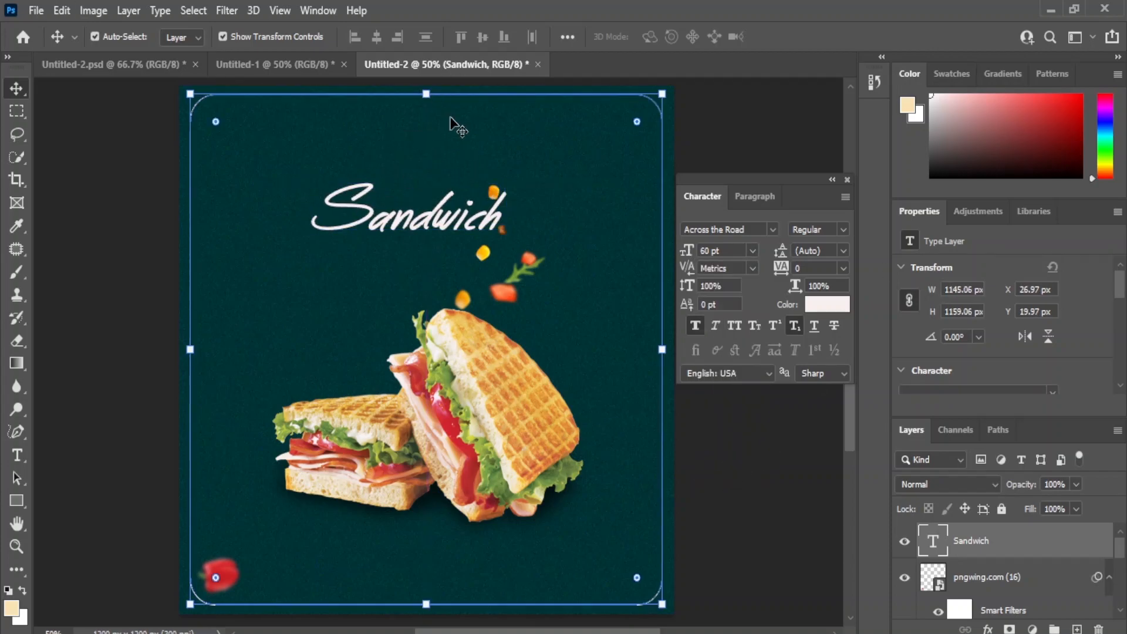
click(376, 40)
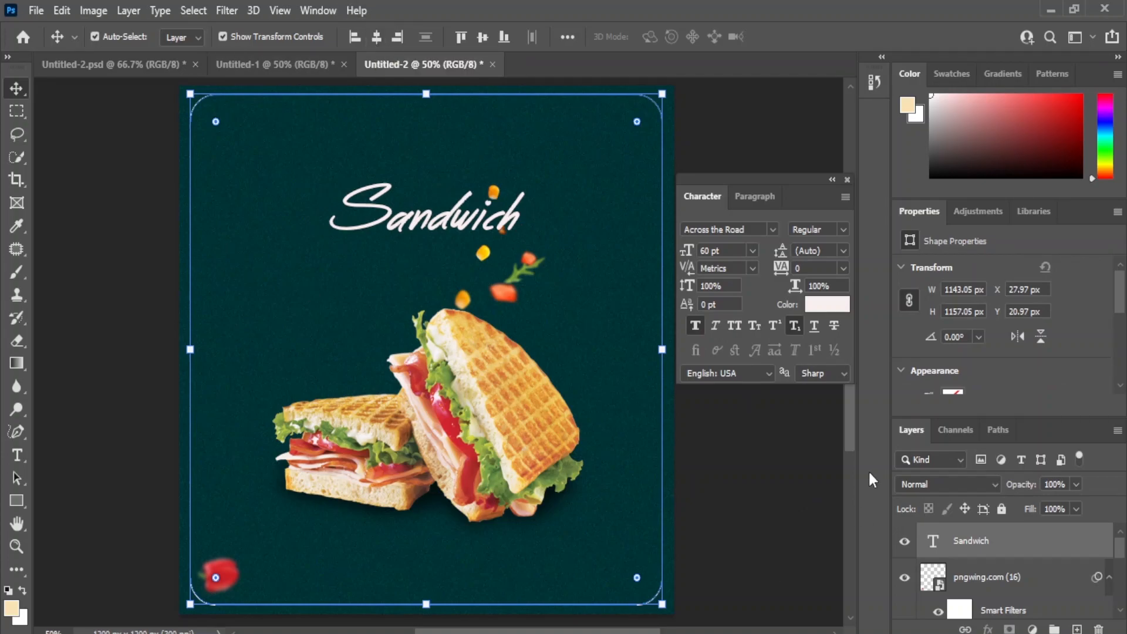
click(774, 492)
click(417, 223)
key(Up)
key(Up)
key(Up)
key(Up)
key(Up)
key(Up)
key(Up)
key(Up)
key(Up)
key(Up)
key(Up)
key(Up)
key(Up)
key(Up)
click(714, 455)
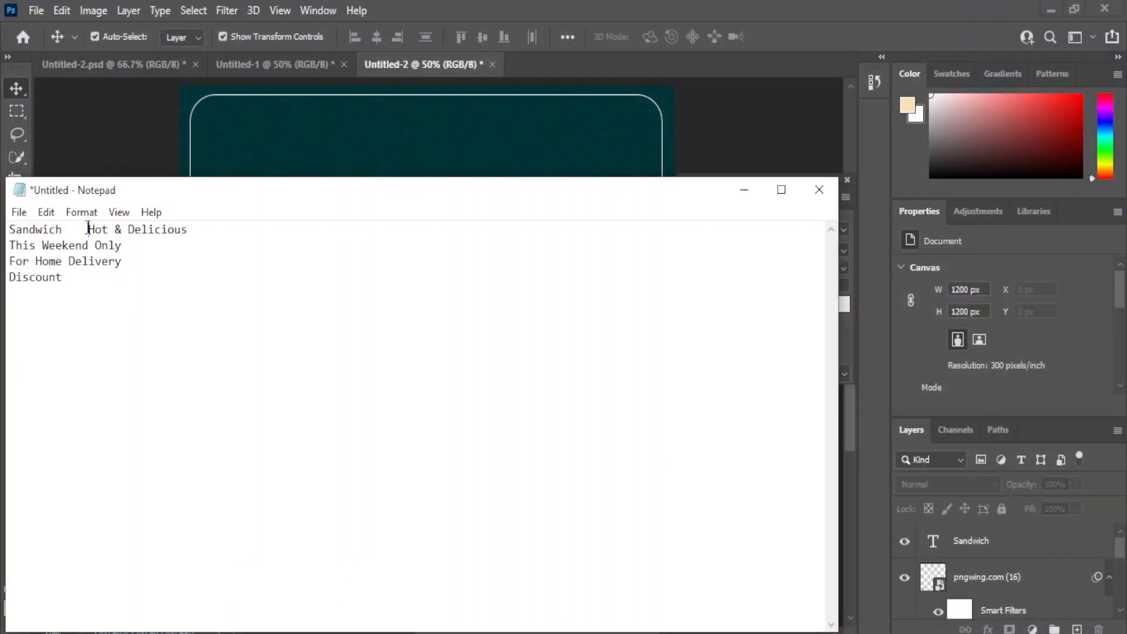
Step: Copy "Hot & Delicious" from the Notepad text and paste it in Photoshop as a new text layer
drag(88, 229, 188, 230)
right_click(158, 230)
click(176, 288)
click(744, 190)
key(t)
click(269, 322)
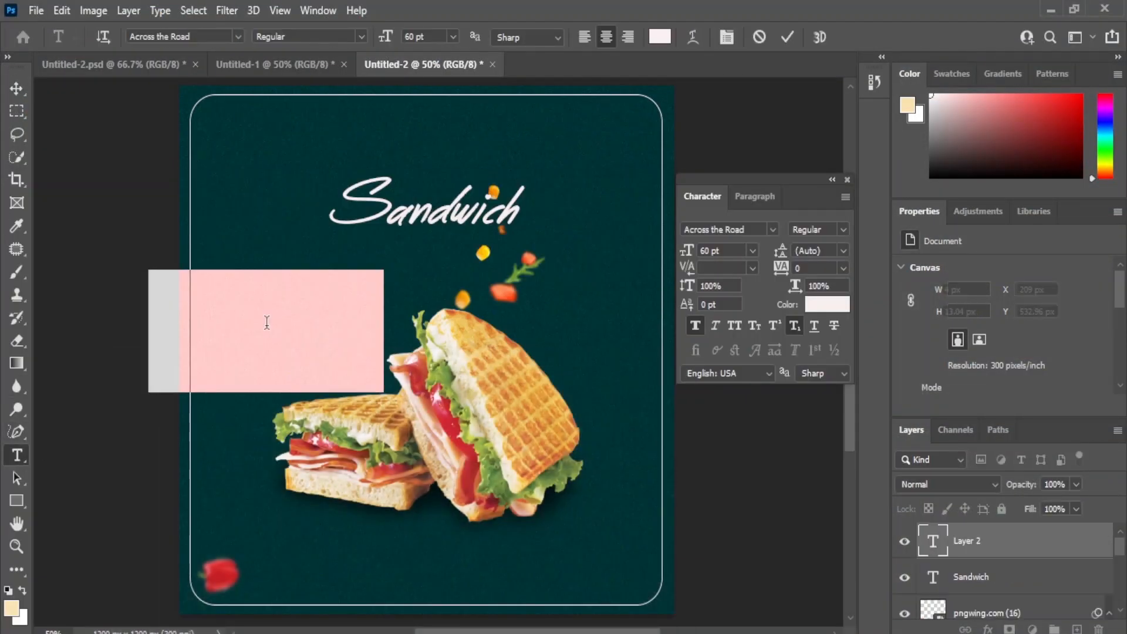
right_click(269, 322)
click(62, 9)
click(88, 160)
click(16, 88)
Step: Set the Hot & Delicious text to Adam Bold, 16 pt, and place it just above the Sandwich title
click(752, 251)
click(735, 302)
click(772, 231)
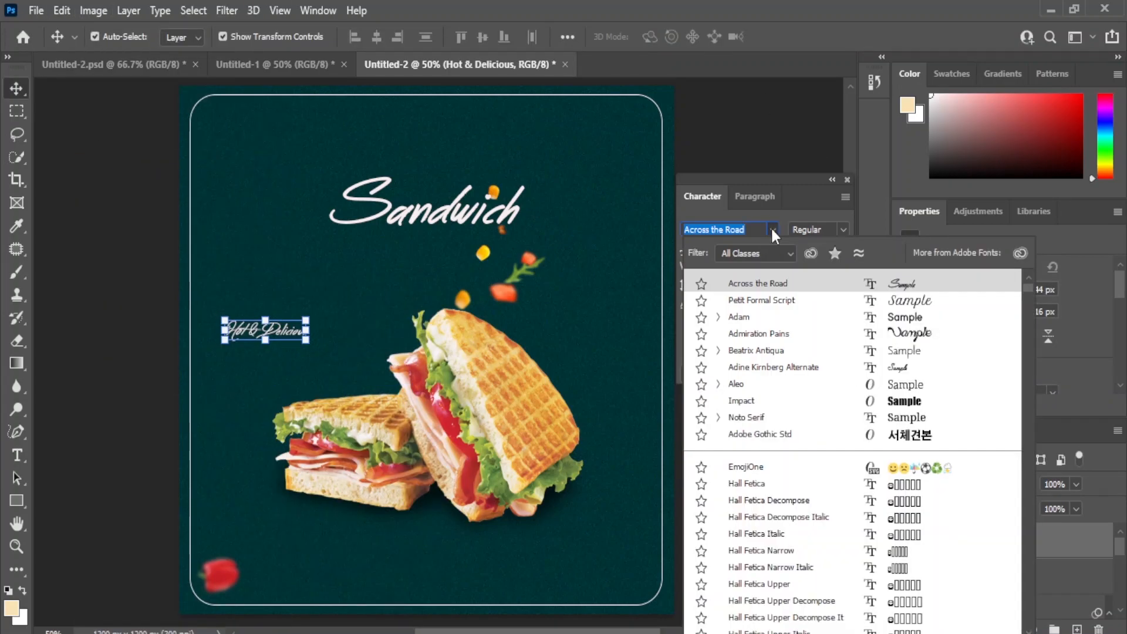
click(902, 324)
drag(294, 322, 476, 170)
key(Up)
key(Up)
click(720, 490)
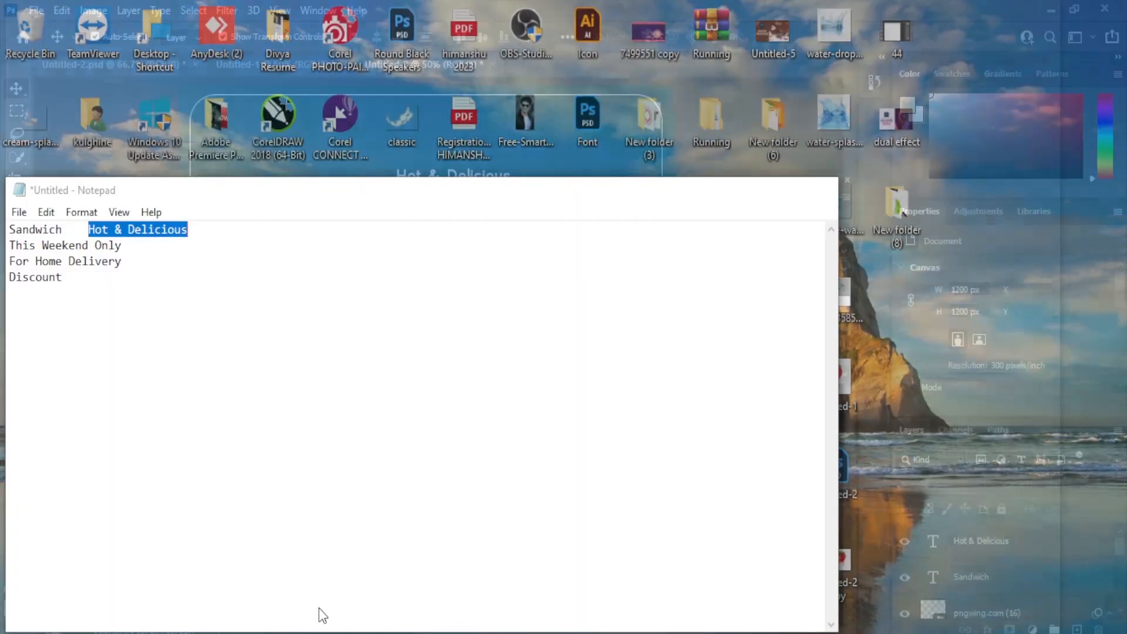
Step: Copy "This Weekend Only" from the Notepad text into a new Photoshop text layer and place it under the right end of Sandwich
click(319, 614)
drag(10, 245, 120, 246)
right_click(109, 242)
click(166, 303)
click(75, 12)
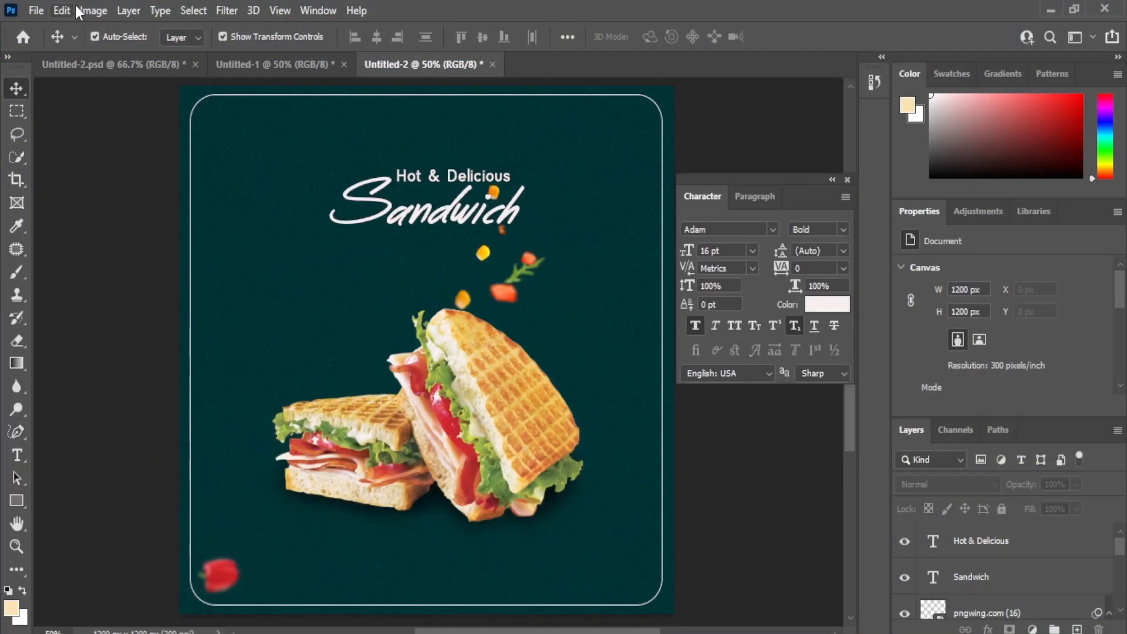
click(245, 332)
right_click(292, 329)
click(62, 10)
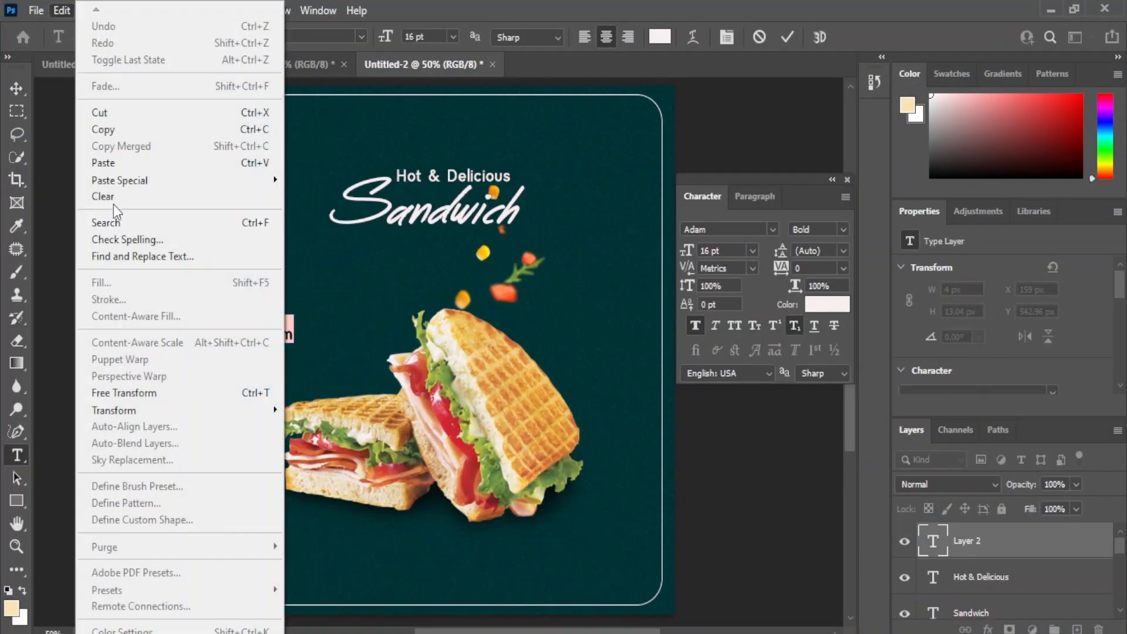
click(111, 164)
click(17, 88)
drag(332, 359, 521, 281)
click(730, 470)
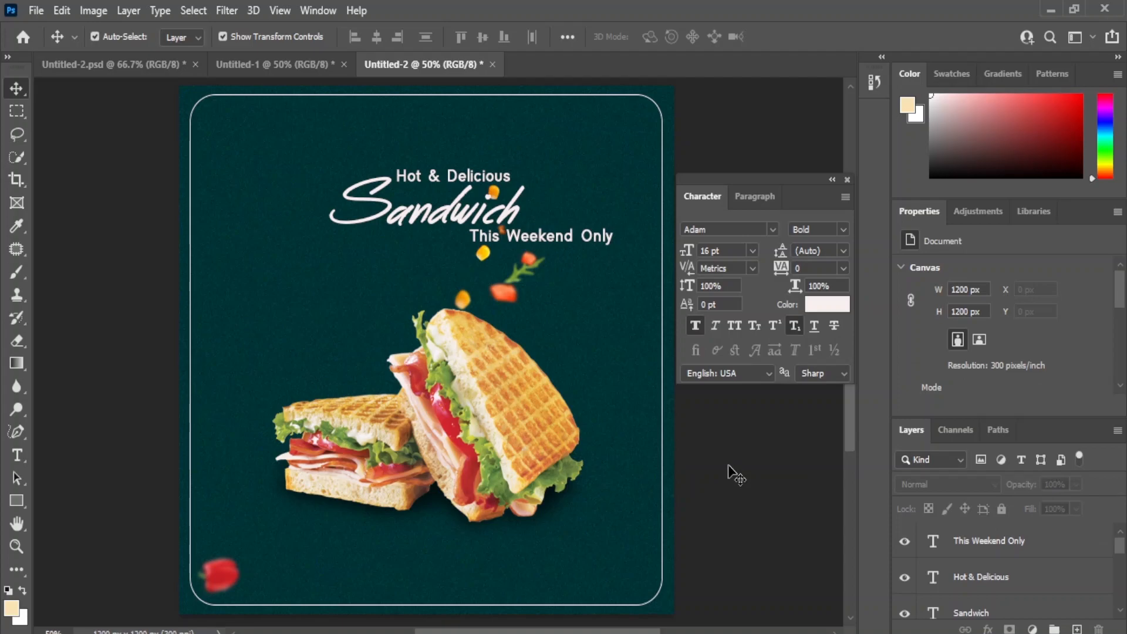
drag(521, 241, 522, 244)
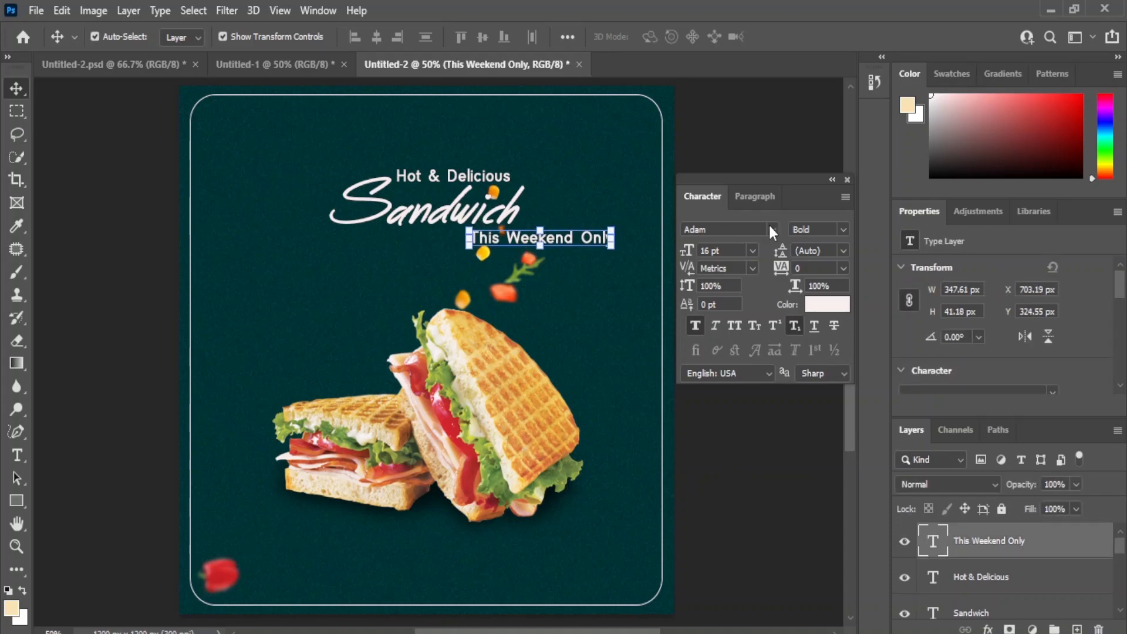
Step: Change the This Weekend Only text to the Across the Road font at 18 pt
click(772, 228)
click(905, 303)
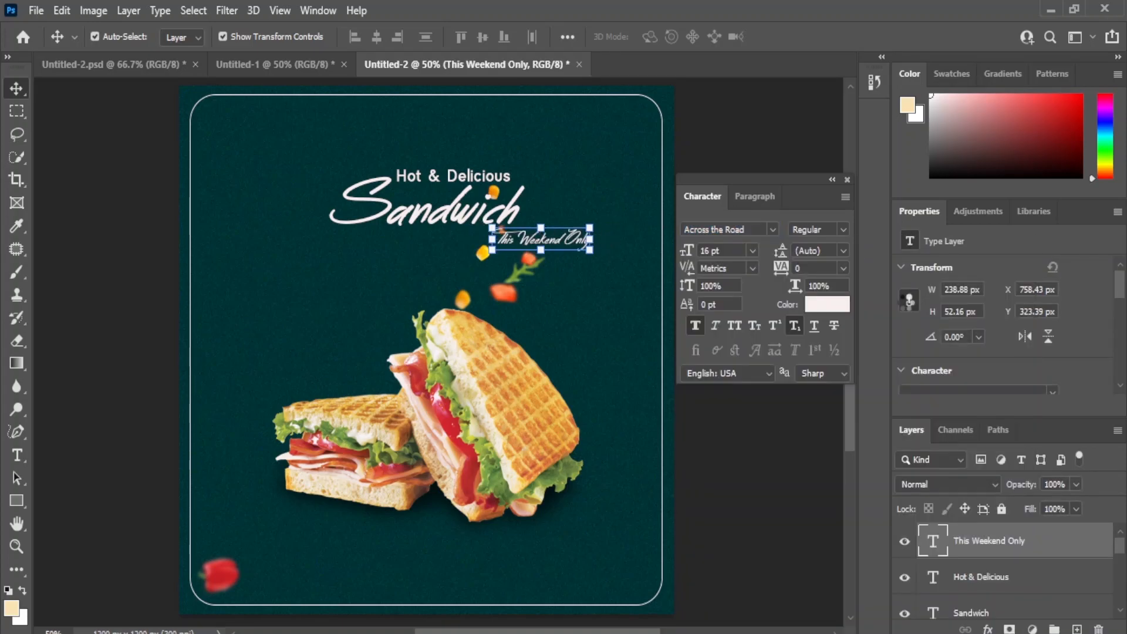
click(755, 449)
click(578, 244)
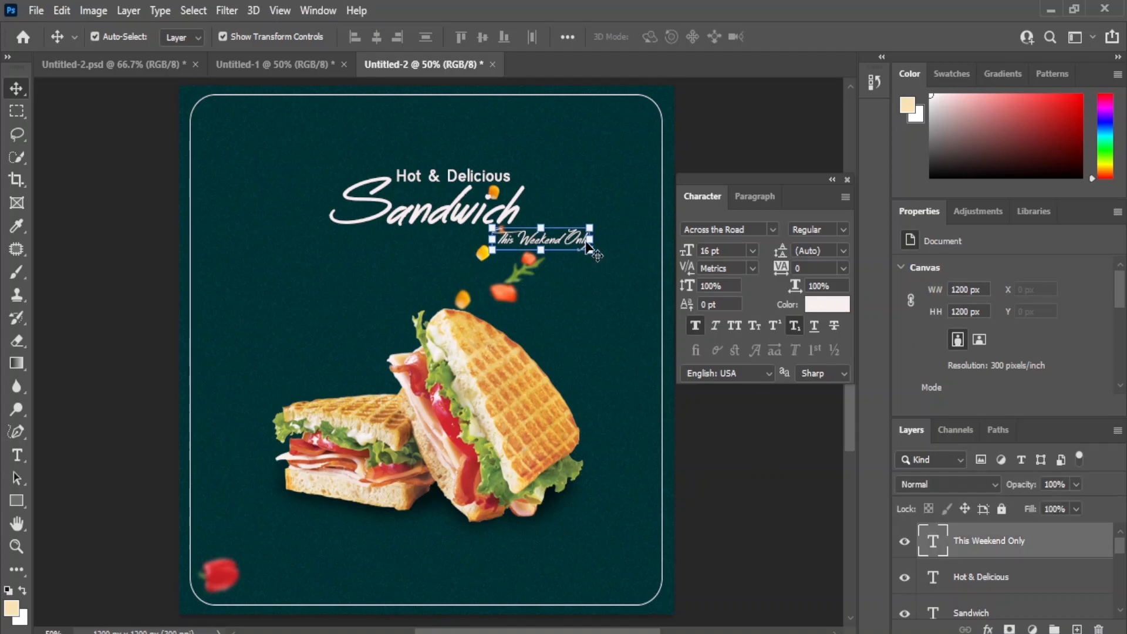
click(752, 251)
click(731, 396)
click(734, 464)
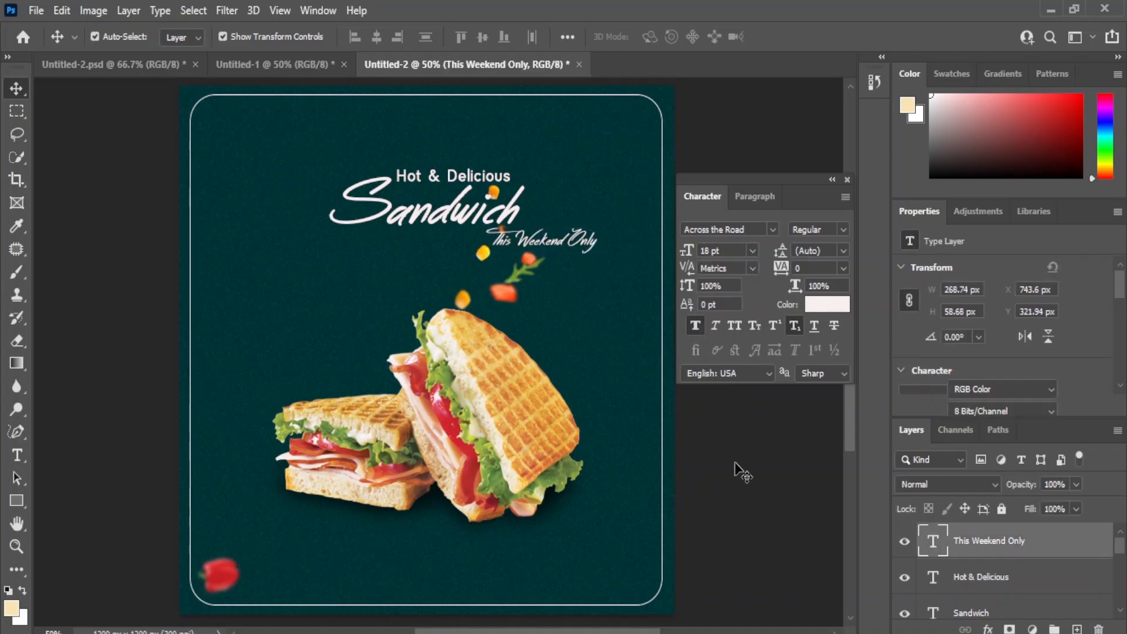
Step: Nudge the This Weekend Only text down about 10 px
click(545, 241)
key(Down)
key(Down)
key(Down)
key(Down)
key(Down)
key(Down)
key(Down)
key(Down)
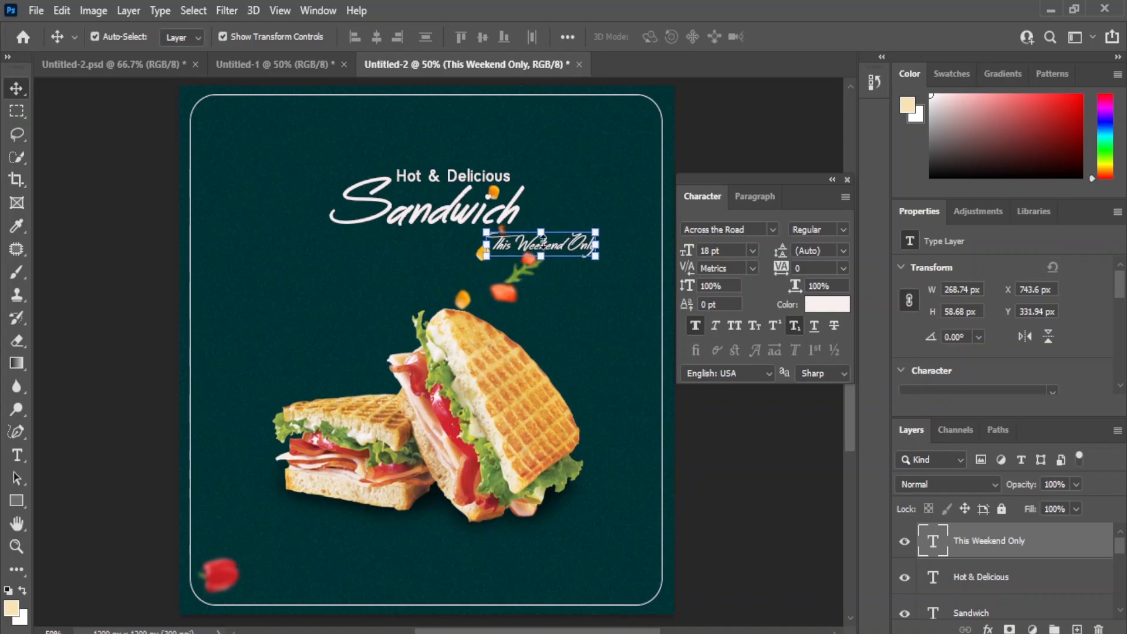
click(757, 461)
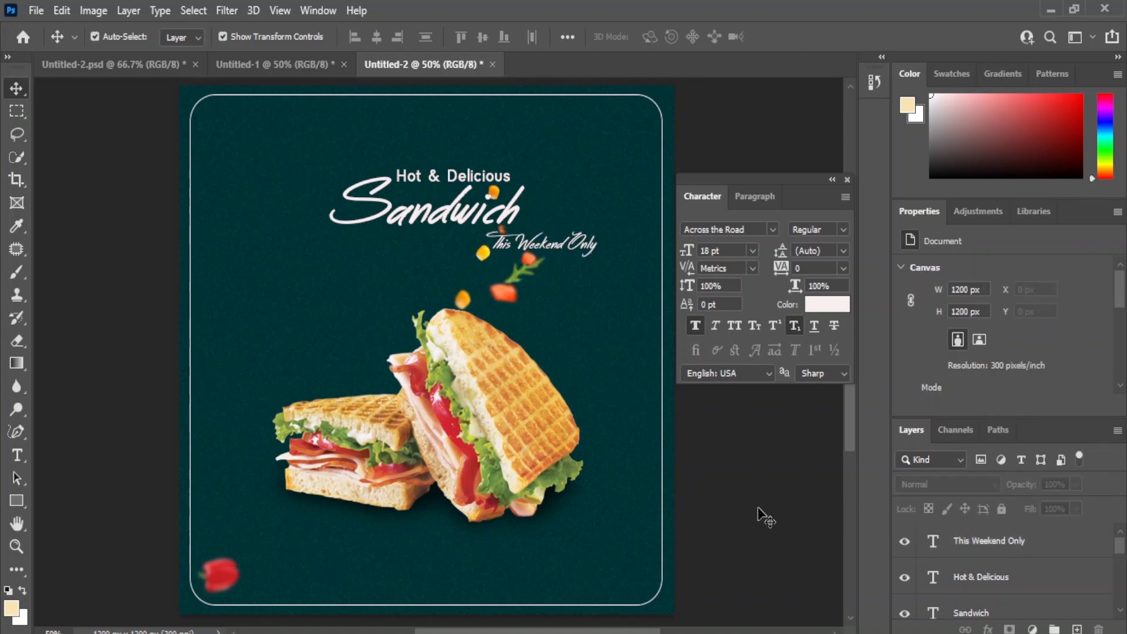
Step: Copy "Discount" from the Notepad text into a new Photoshop text layer and place it just left of the upright sandwich's top
click(324, 596)
click(21, 295)
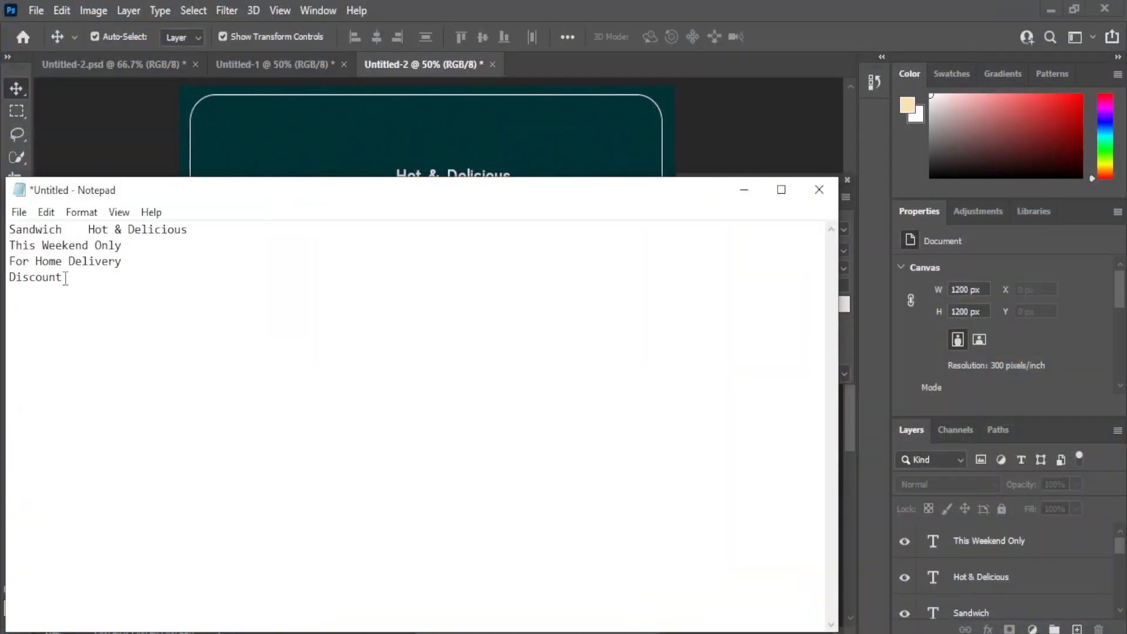
right_click(19, 279)
click(50, 336)
key(alt+Tab)
click(14, 455)
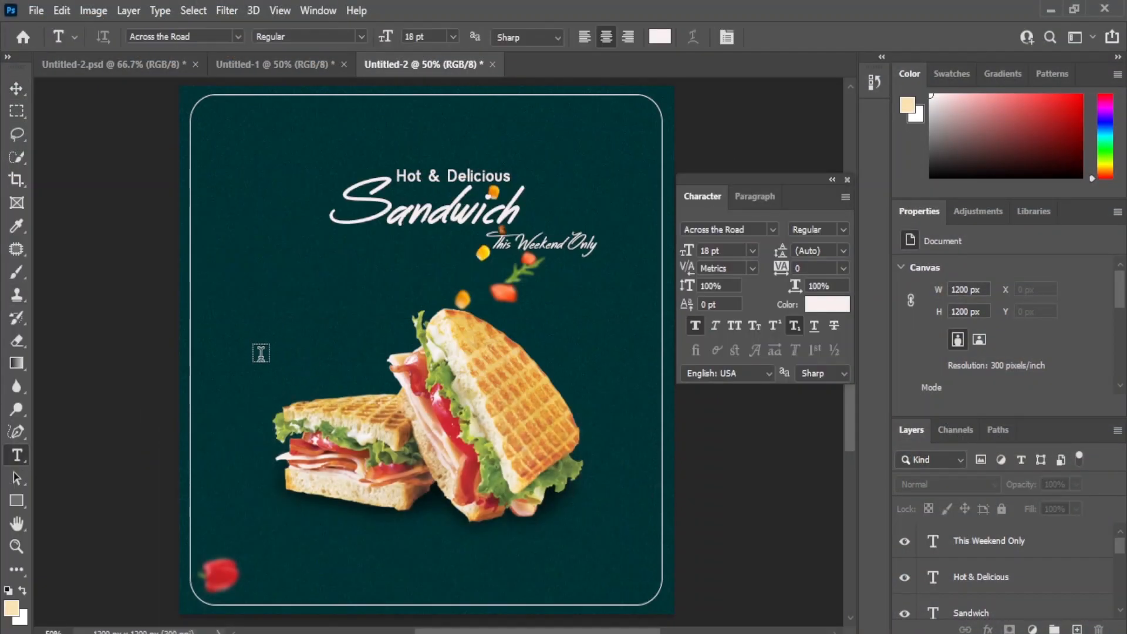
click(260, 355)
click(62, 10)
click(50, 161)
click(16, 88)
drag(272, 370, 399, 309)
Step: Add a new text layer reading "3o" in the empty area left of the sandwiches
click(16, 455)
click(114, 463)
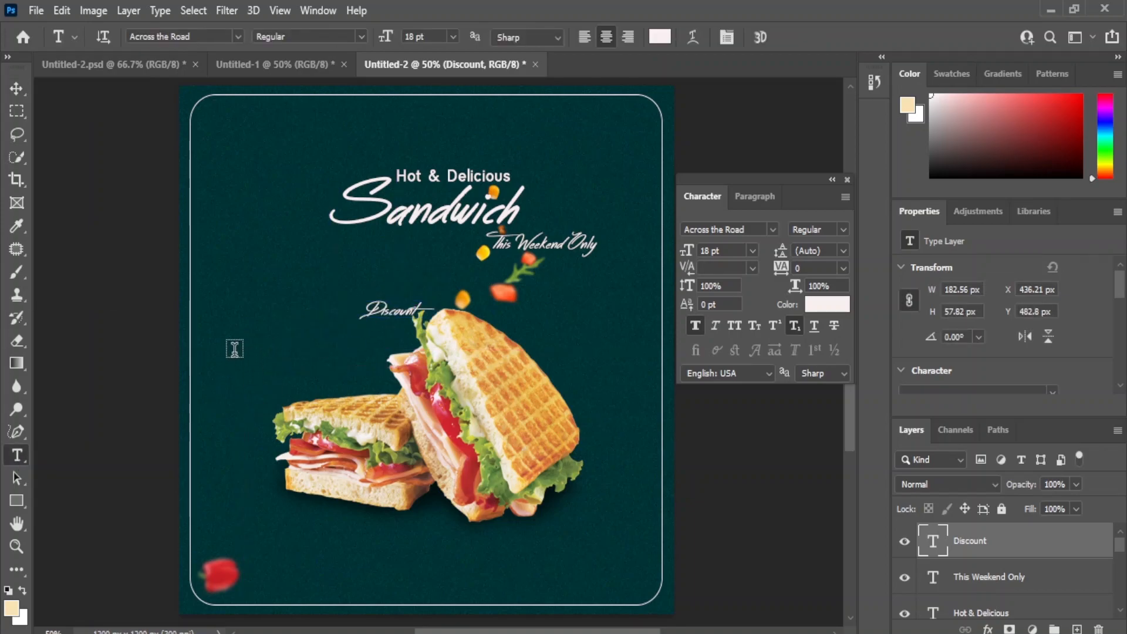
click(234, 348)
key(BackSpace)
text(3o)
click(14, 89)
Step: Set the 3o text to Adam Bold, 60 pt, and move it to the left of the Sandwich title
click(774, 230)
click(740, 297)
click(752, 250)
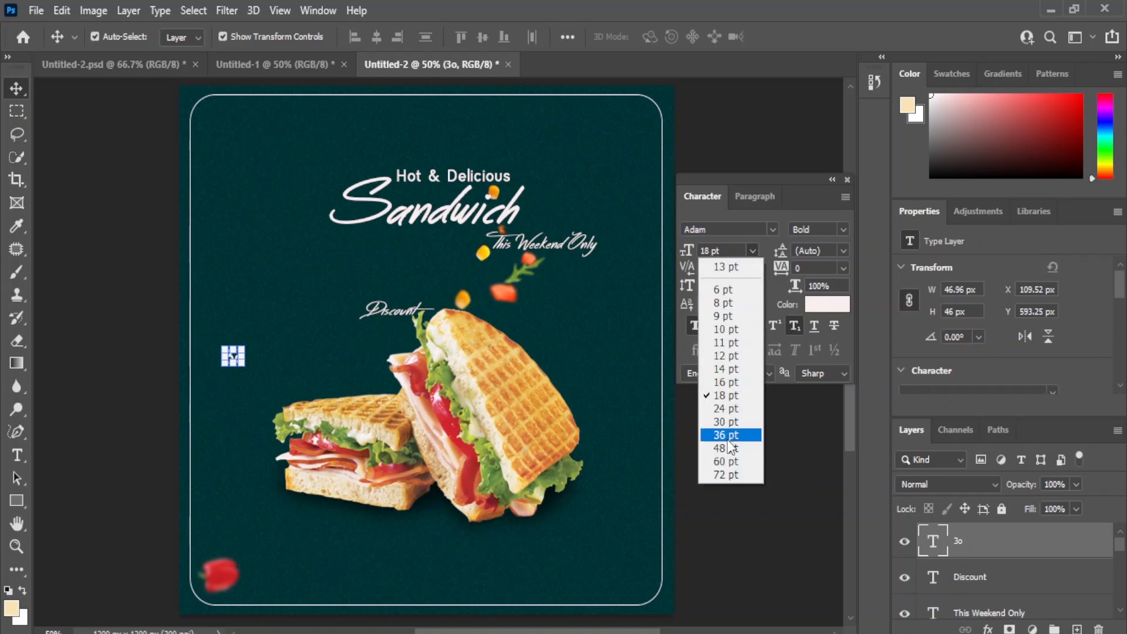
click(726, 461)
drag(227, 372, 245, 189)
click(712, 440)
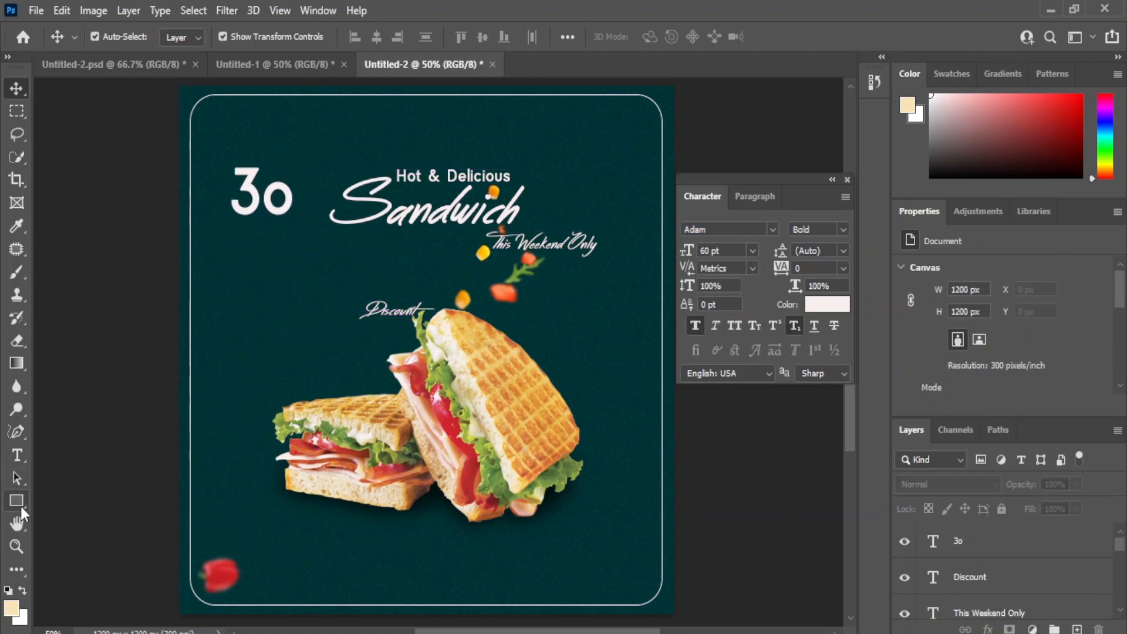
Step: Draw a black pentagon about 199 × 189 px below the 3o text with the Polygon tool
click(17, 500)
click(88, 554)
drag(229, 307, 291, 369)
key(v)
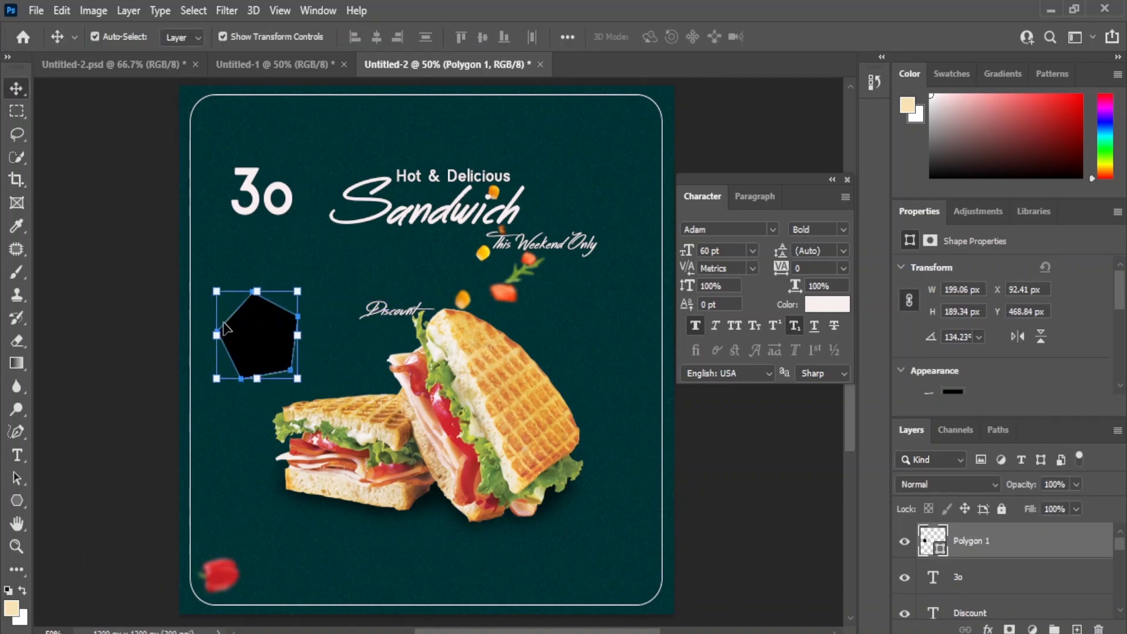
Step: Enlarge the black pentagon and round its corners
drag(294, 286, 332, 253)
click(17, 88)
click(732, 519)
click(306, 348)
drag(301, 343, 302, 329)
click(736, 481)
Step: Duplicate the black polygon, make the copy smaller and rounder at about 208 × 206 px, and delete the original
drag(1023, 547, 1076, 629)
mouse_move(250, 334)
mouse_down()
mouse_move(280, 334)
mouse_move(255, 334)
mouse_up()
drag(335, 262, 322, 278)
drag(290, 327, 300, 308)
click(18, 94)
click(744, 460)
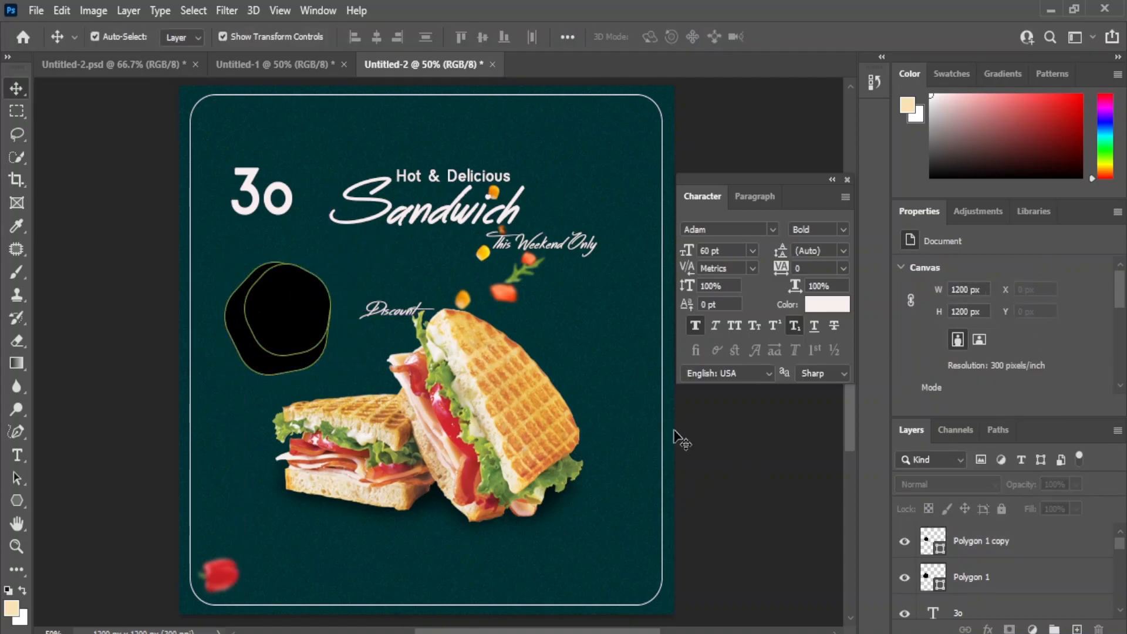
click(233, 323)
key(Delete)
Step: Stack the 3o text above the rounded black shape and center it on the shape
drag(963, 577, 963, 540)
drag(259, 191, 280, 311)
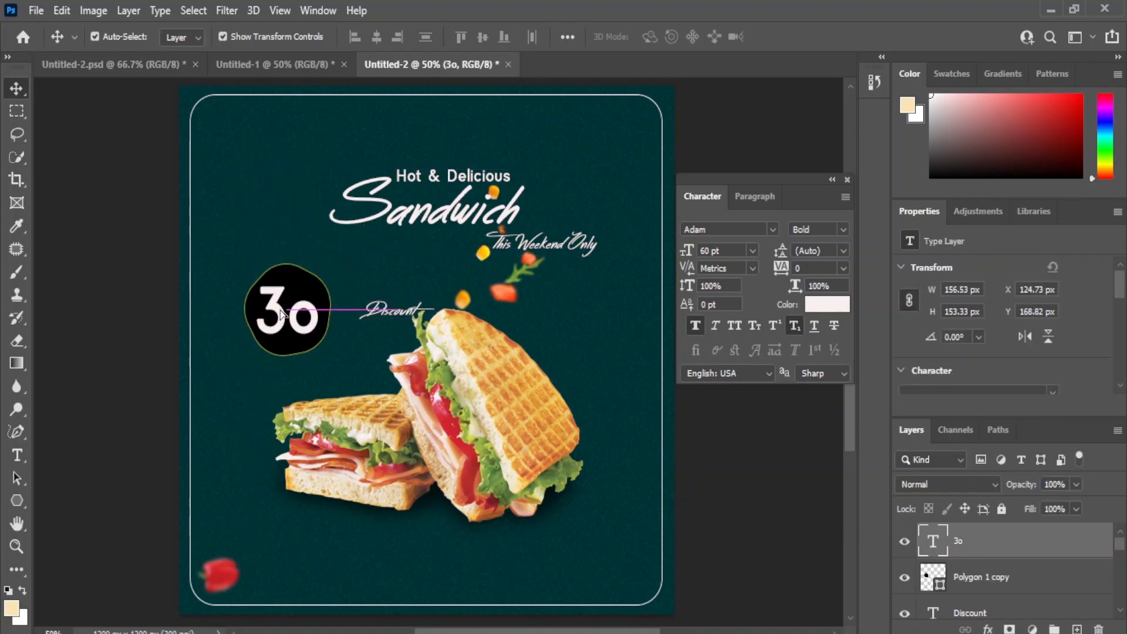
Step: Shift the 3o text and its black shape together slightly down and left, and bring the Discount text closer to them
click(968, 581)
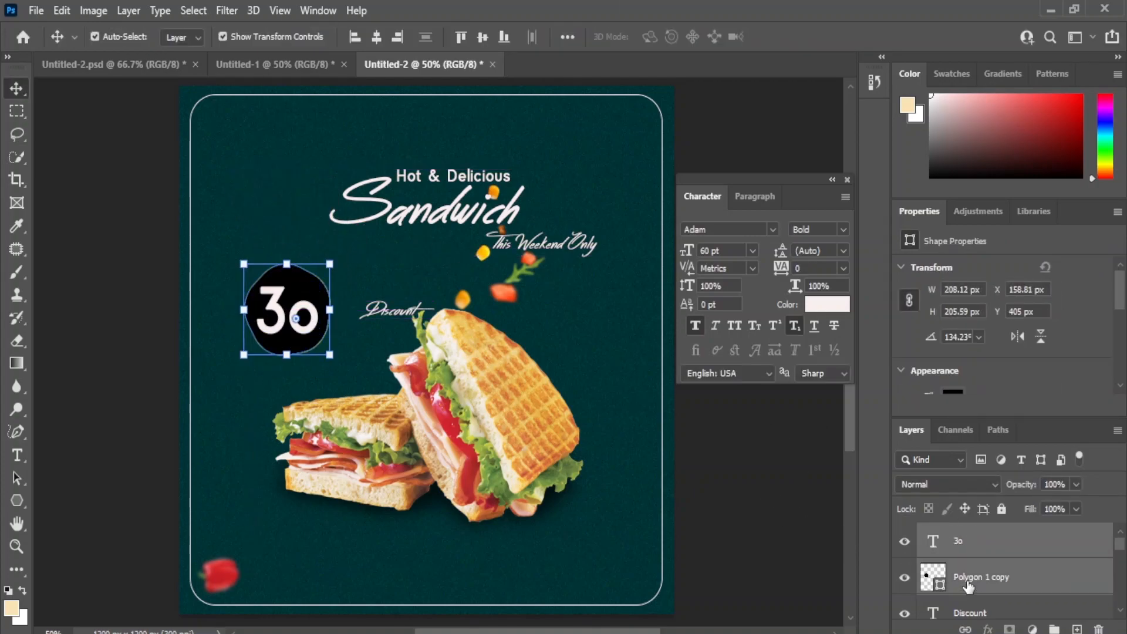
key(shift+Down)
key(shift+Down)
key(shift+Down)
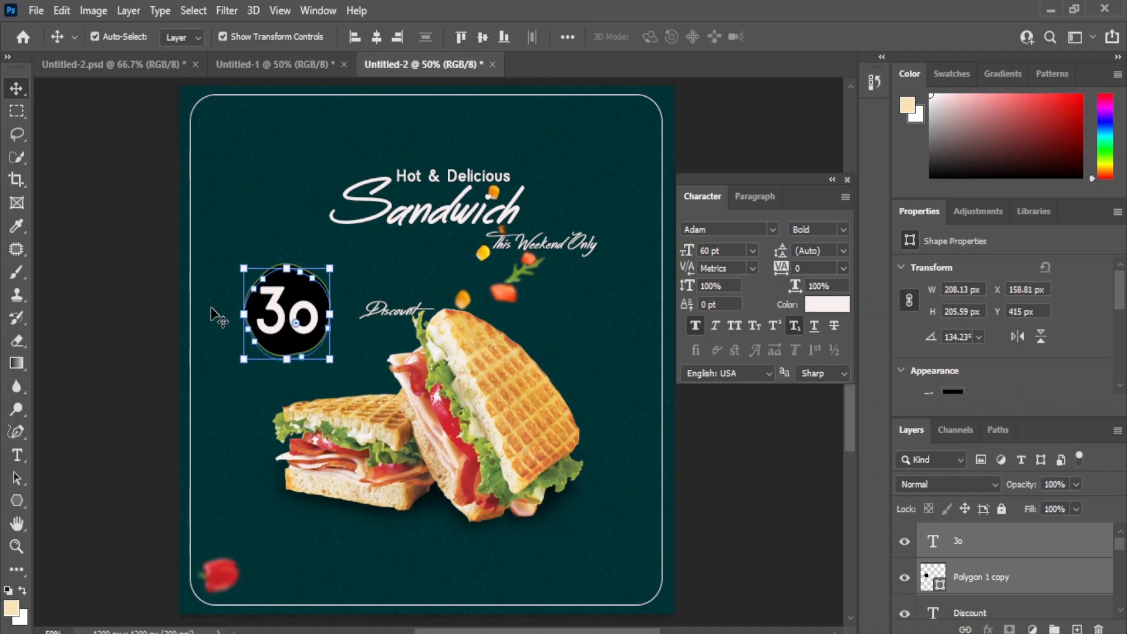
key(shift+Left)
key(shift+Left)
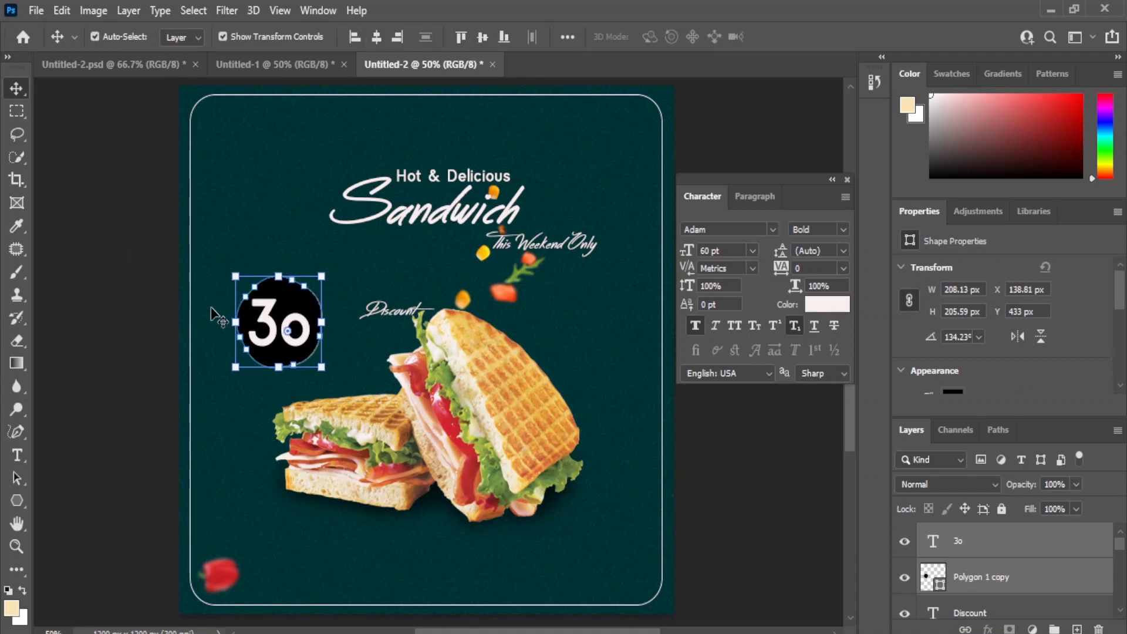
click(792, 471)
drag(391, 320, 362, 338)
Step: Add a "%" text layer below the 3o badge in Adam Bold and reduce it to 18 pt
click(307, 315)
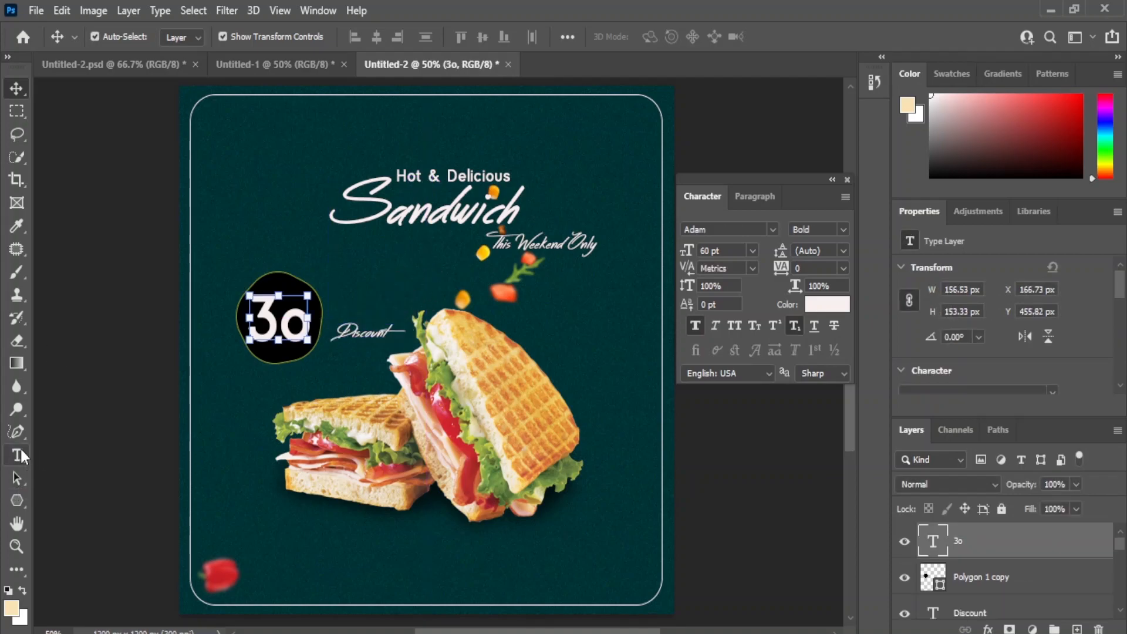
click(18, 455)
click(321, 400)
text(%)
click(16, 88)
click(752, 251)
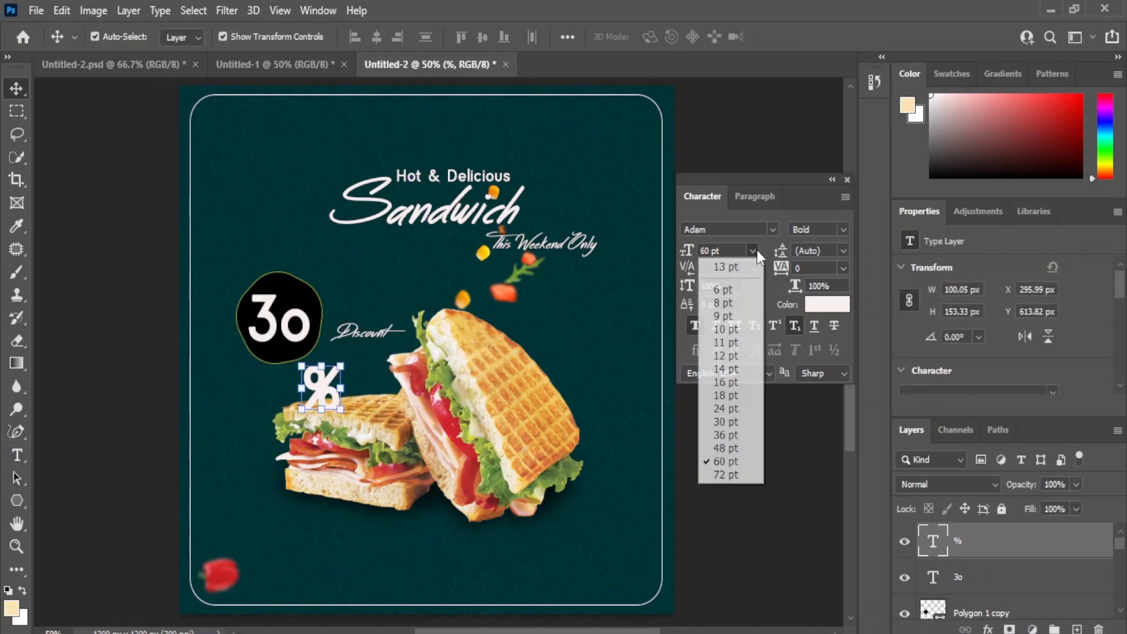
click(726, 434)
click(752, 251)
click(726, 395)
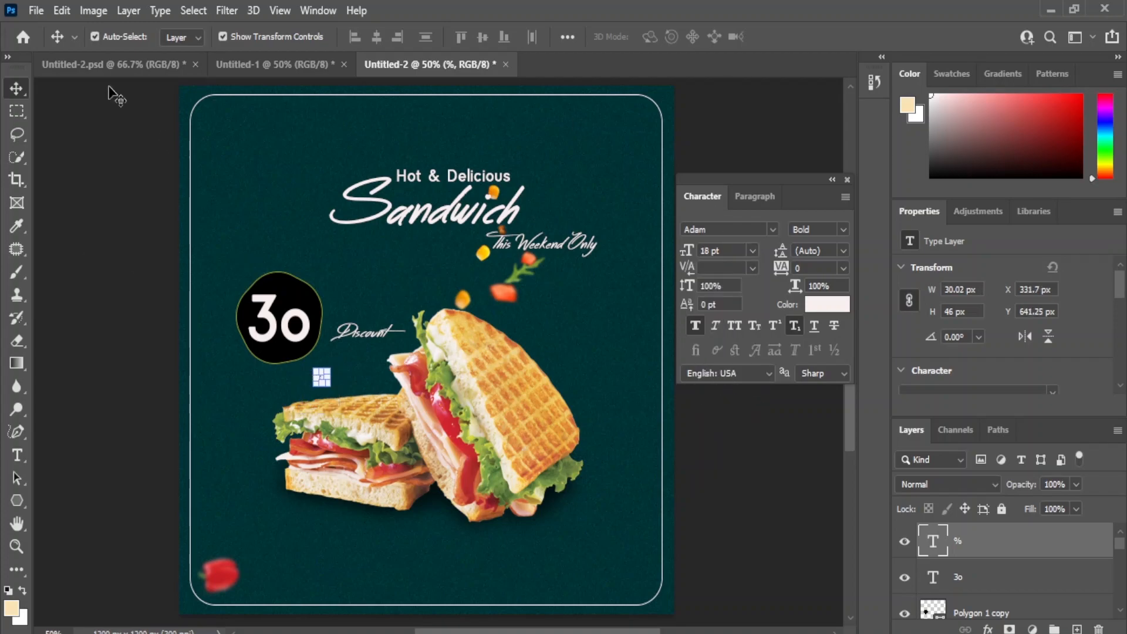
Step: Move the % sign above the "o" of 3o inside the badge and set its size to 26 pt
drag(322, 379, 292, 294)
click(753, 252)
click(737, 407)
click(752, 251)
click(739, 423)
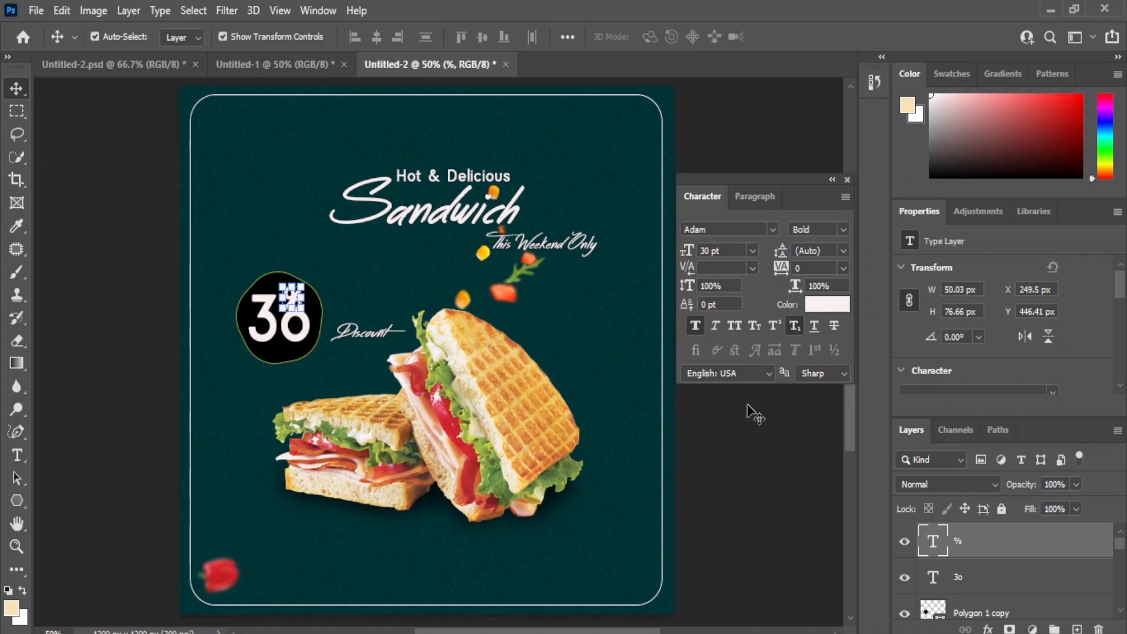
click(707, 251)
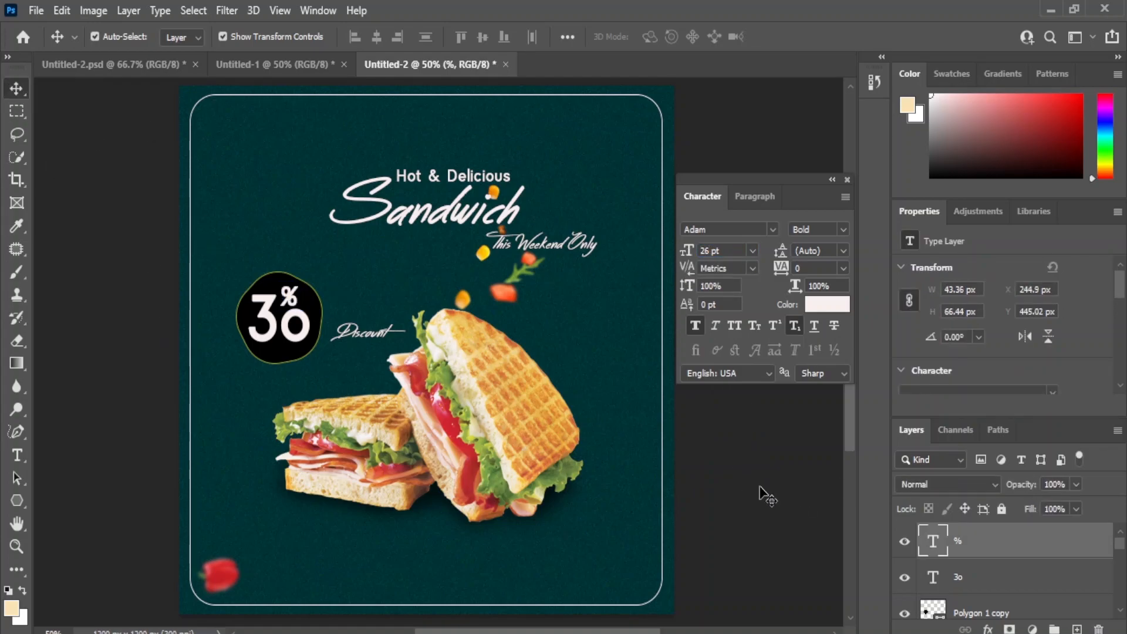
click(766, 496)
Step: Set the Discount text to 24 pt and place it directly beneath the black 3o% badge
click(358, 339)
click(752, 250)
click(733, 418)
drag(350, 349, 274, 390)
click(750, 445)
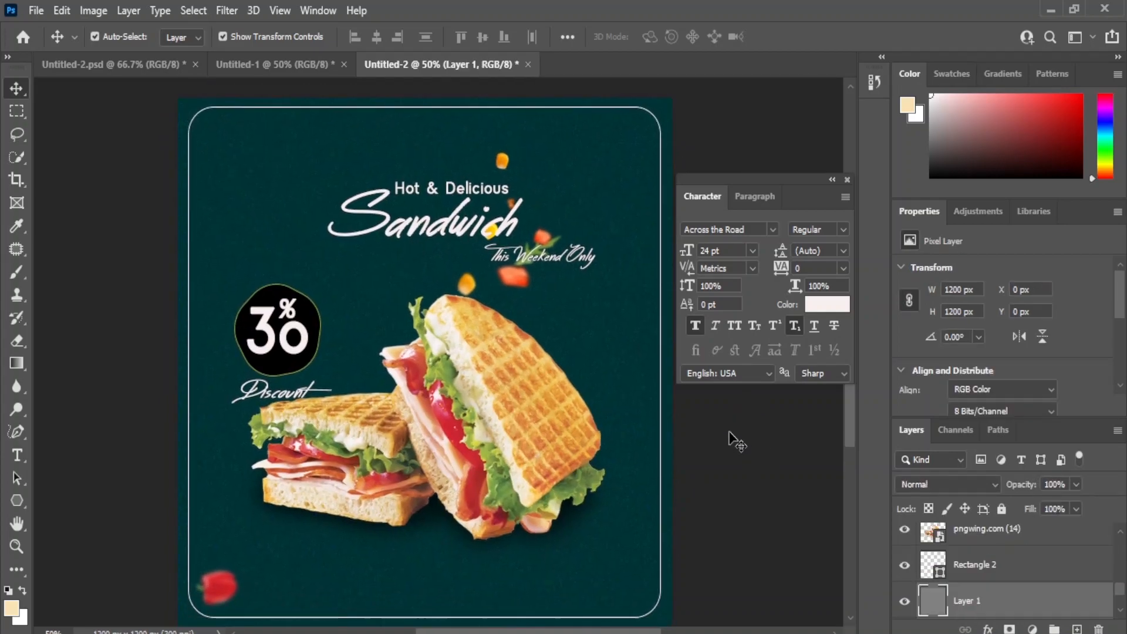
Step: Enlarge the sandwich image to about 960 × 958 px
click(460, 398)
click(389, 176)
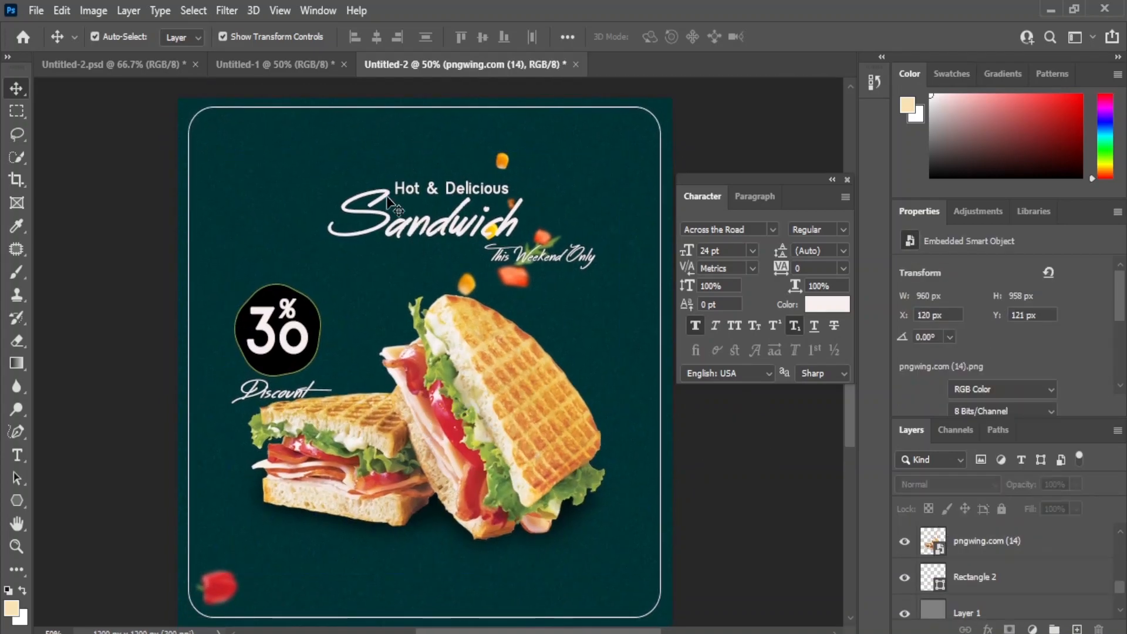
shift+click(245, 111)
Step: Align the Hot & Delicious, Sandwich and This Weekend Only texts on a common vertical axis and centre them horizontally on the poster
click(509, 289)
click(487, 216)
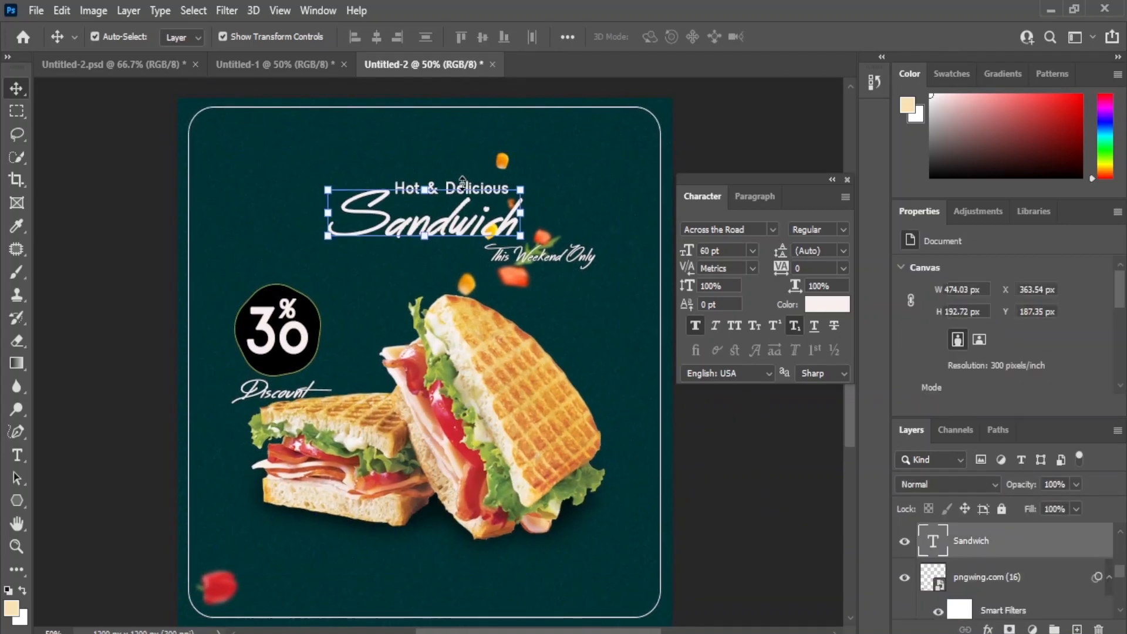
shift+click(471, 191)
shift+click(546, 260)
click(376, 37)
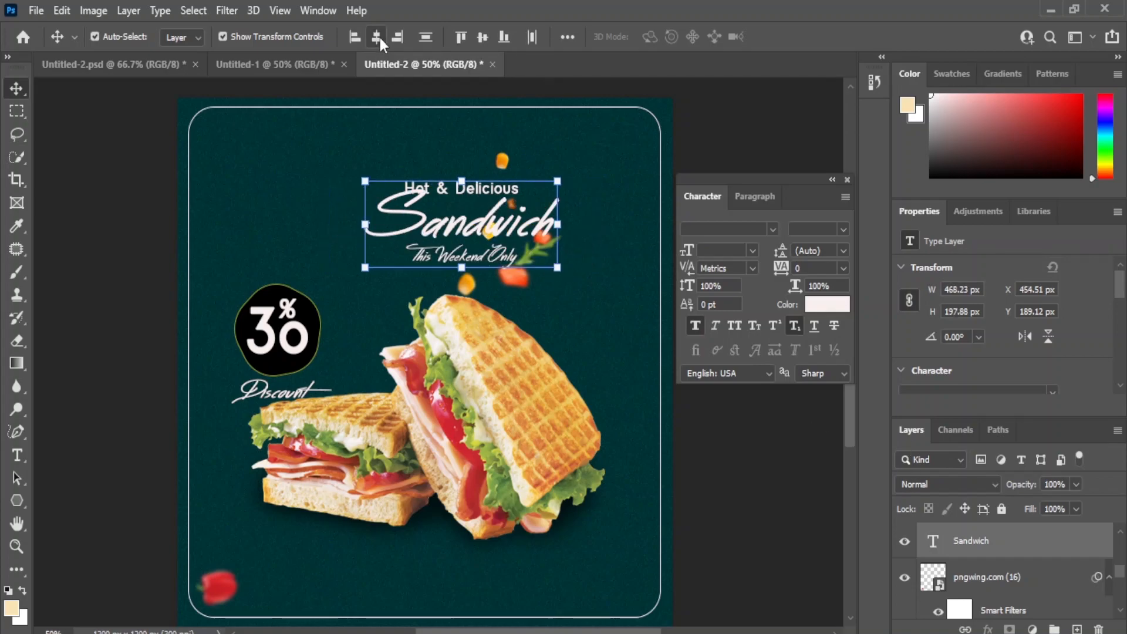
shift+click(324, 113)
click(377, 37)
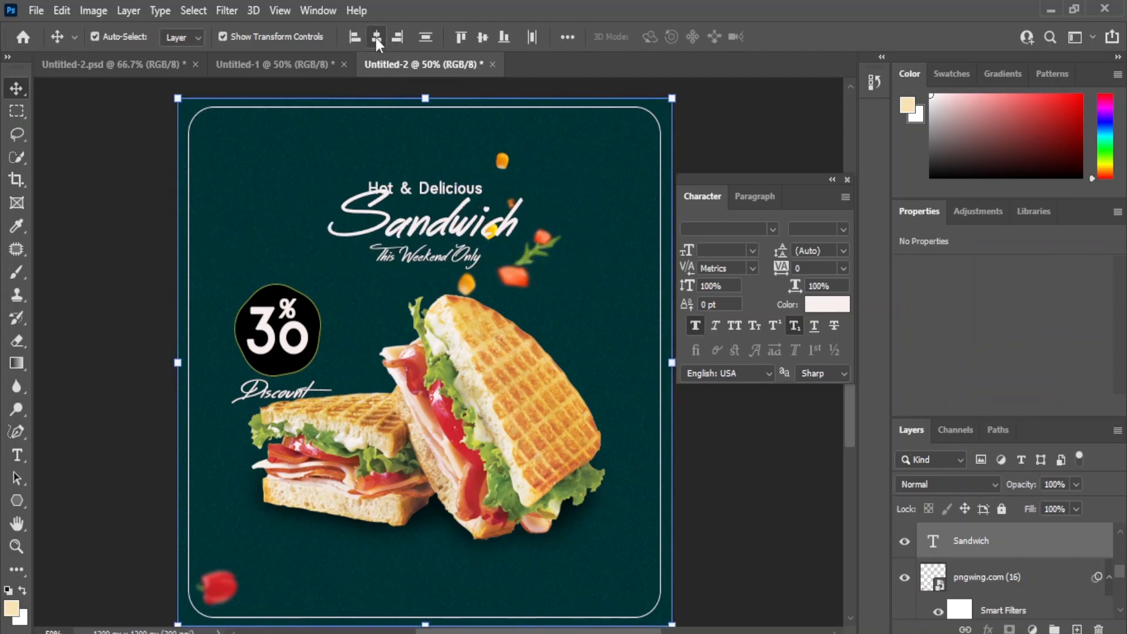
click(728, 472)
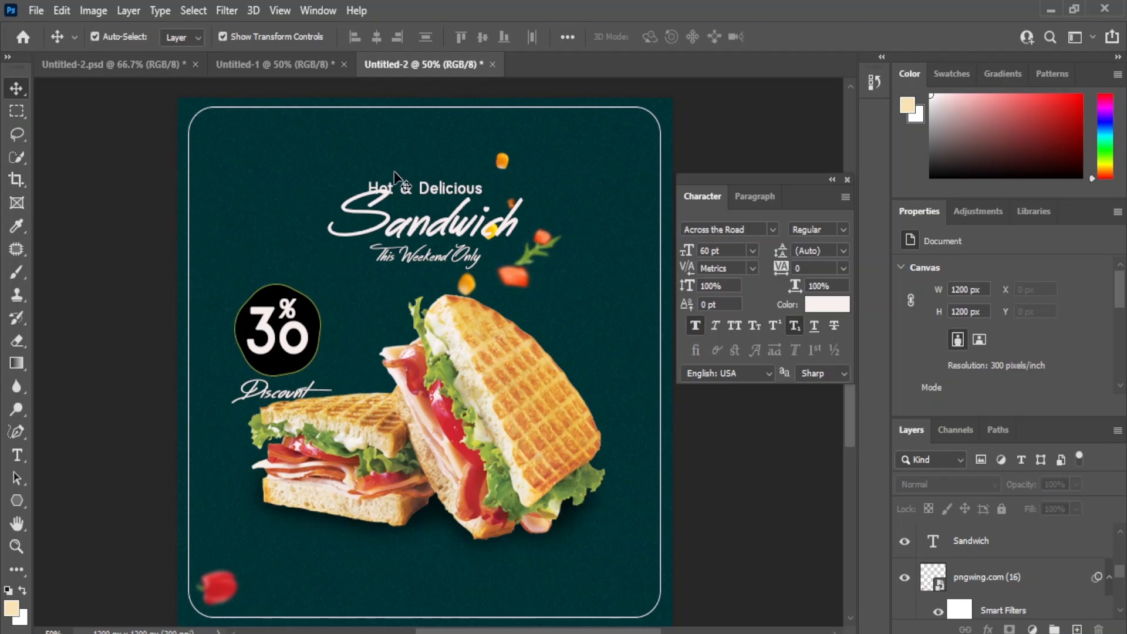
Step: Shift the Hot & Delicious text slightly right above Sandwich and set its size to 16 pt
click(407, 189)
drag(460, 205, 485, 208)
click(726, 465)
click(473, 199)
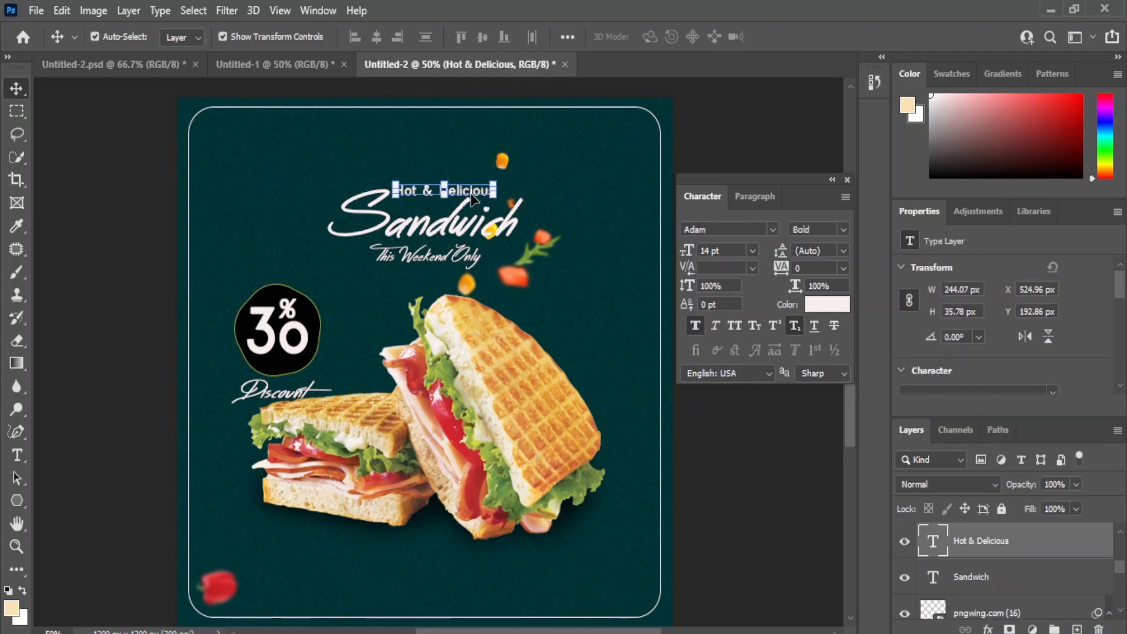
click(752, 251)
click(719, 382)
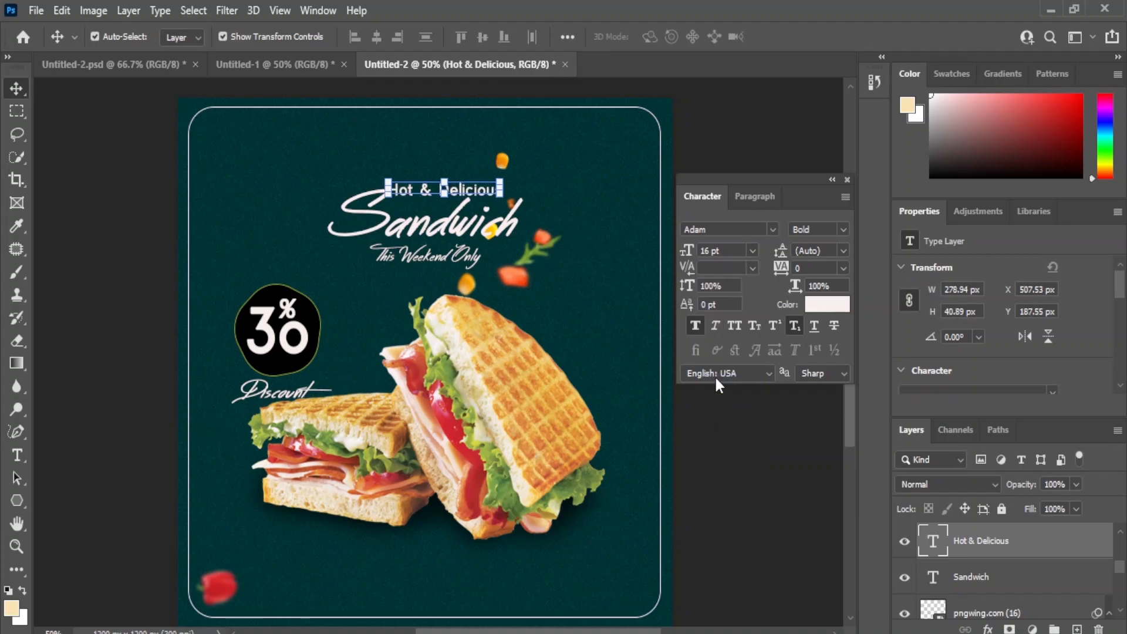
click(721, 487)
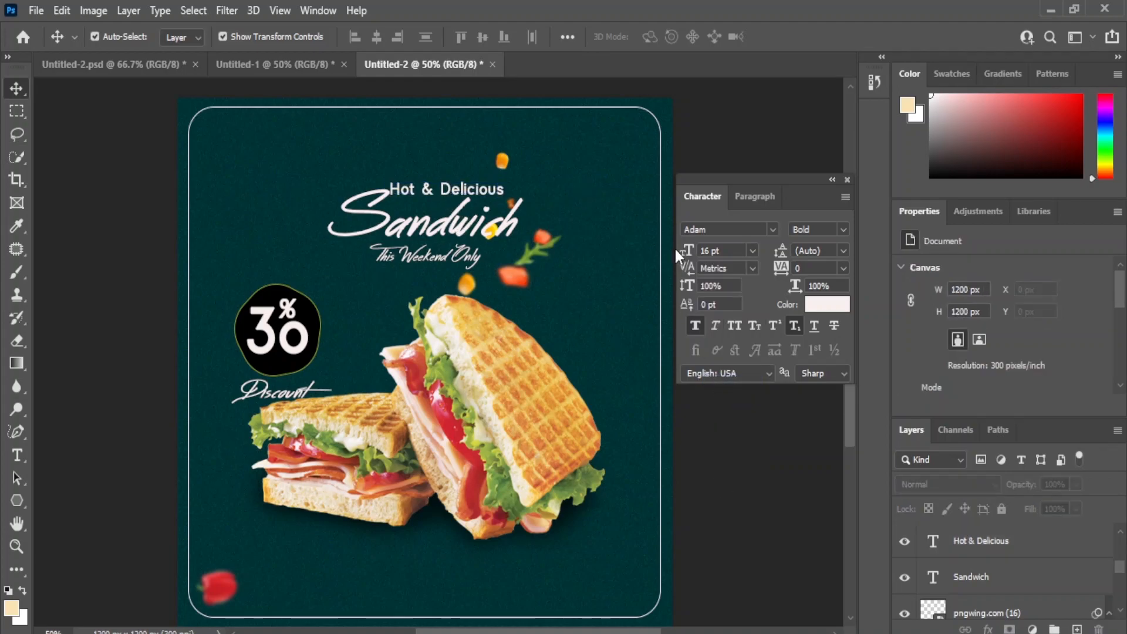
Step: Replace the Discount text with "Off" and set its size to 16 pt
drag(270, 397, 307, 371)
click(751, 437)
text(t)
text(O)
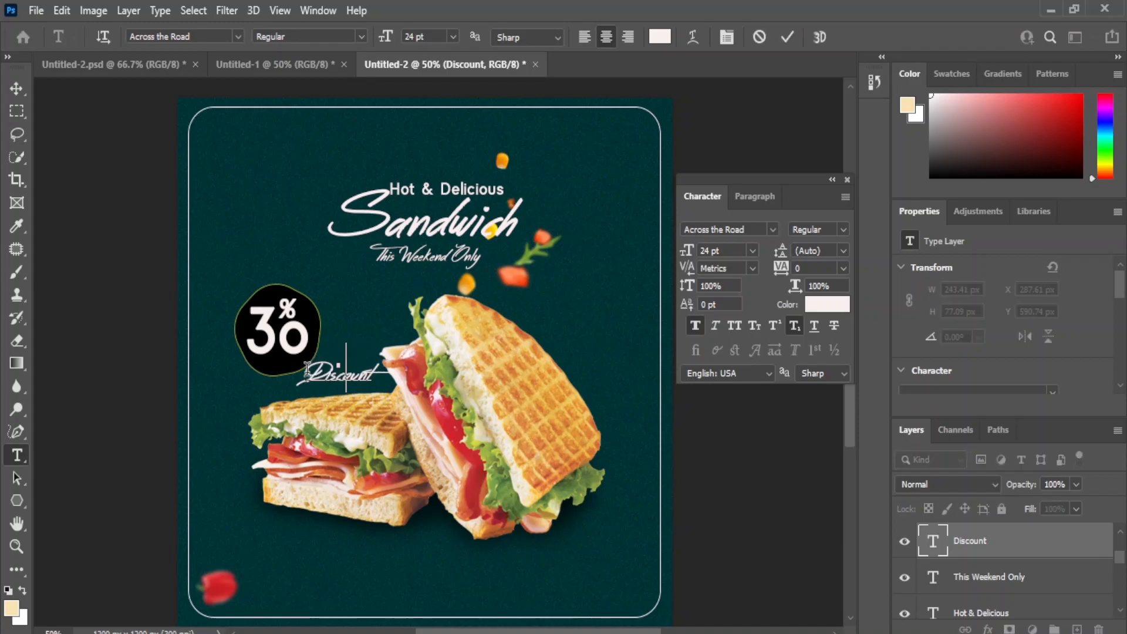
click(12, 89)
click(751, 251)
click(717, 382)
Step: Raise the Off layer above the black badge shape and place the text inside the badge beneath 3o
click(318, 358)
drag(341, 368, 362, 361)
scroll(968, 578, up, 1)
drag(968, 578, 962, 527)
click(801, 511)
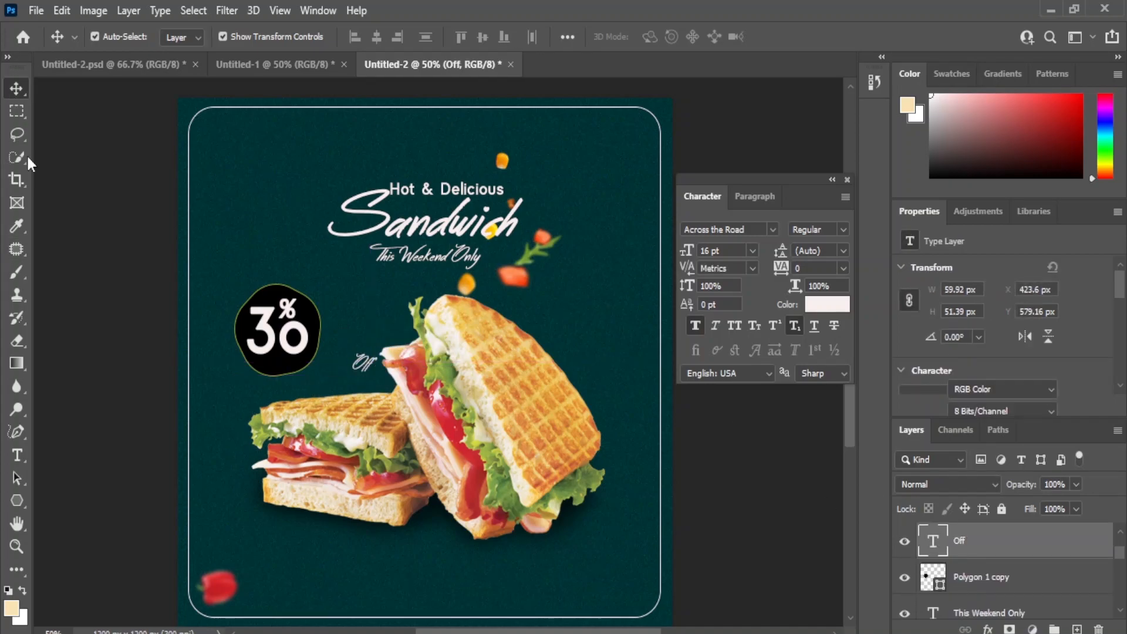
drag(357, 363, 272, 362)
click(214, 320)
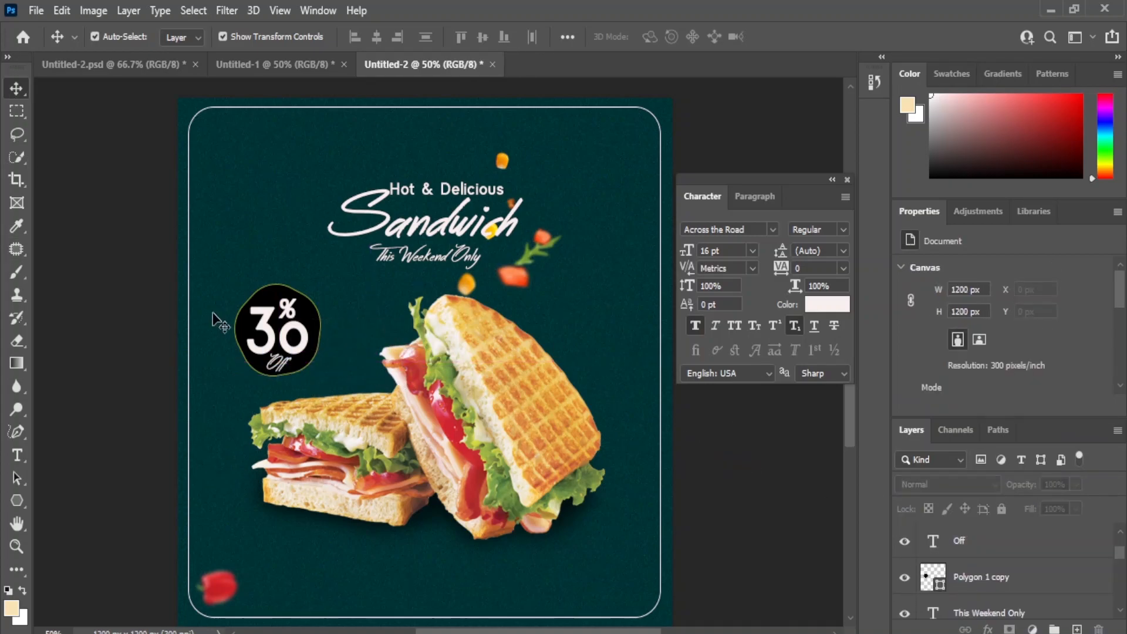
Step: Nudge the 3o and % texts slightly up inside the badge and change the Off text's font to Adam Bold
click(295, 298)
shift+click(290, 322)
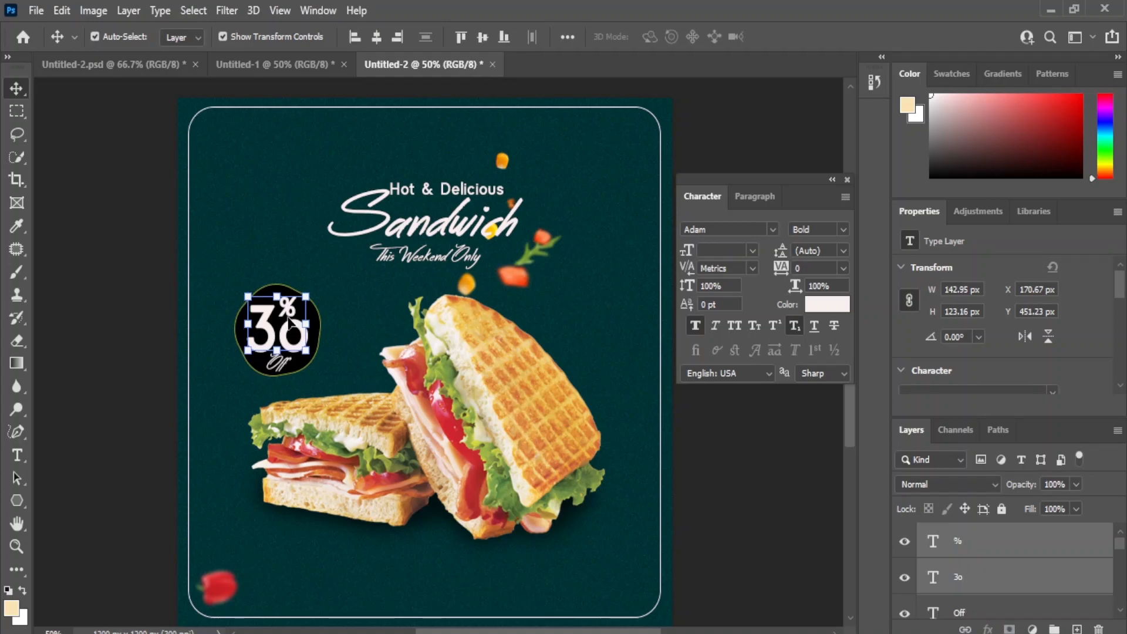
click(714, 494)
click(282, 362)
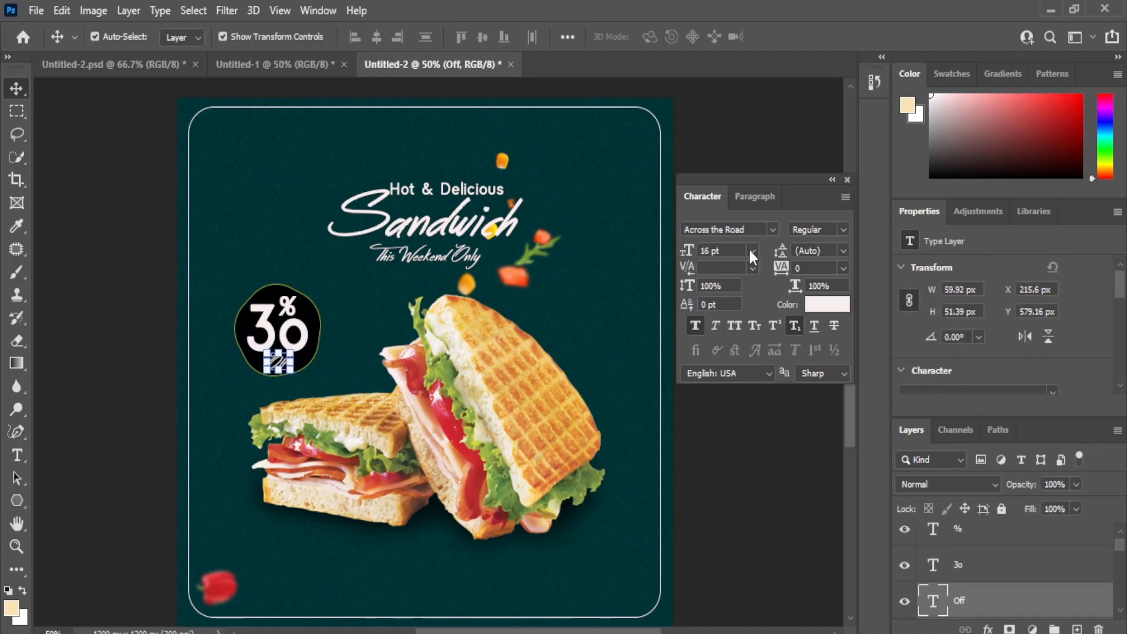
click(772, 229)
click(832, 283)
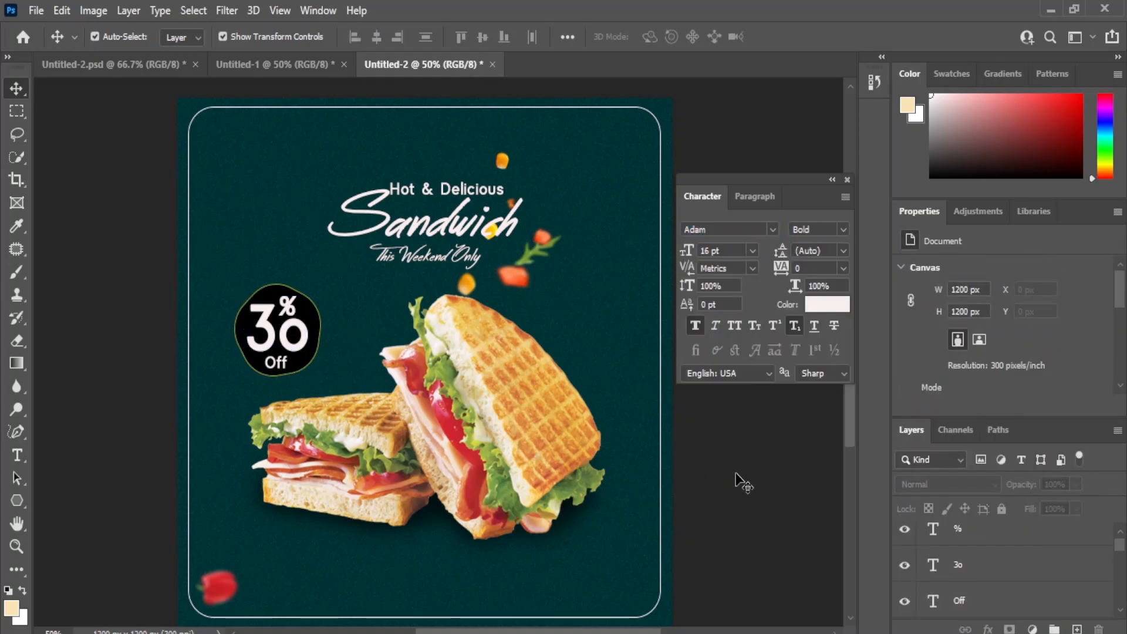
Step: Set the % sign in the badge to 24 pt
click(294, 313)
click(751, 251)
click(728, 403)
Step: Draw a black rectangle of about 175 × 49 px near the poster's bottom edge
right_click(17, 500)
click(88, 501)
drag(298, 571, 370, 593)
key(v)
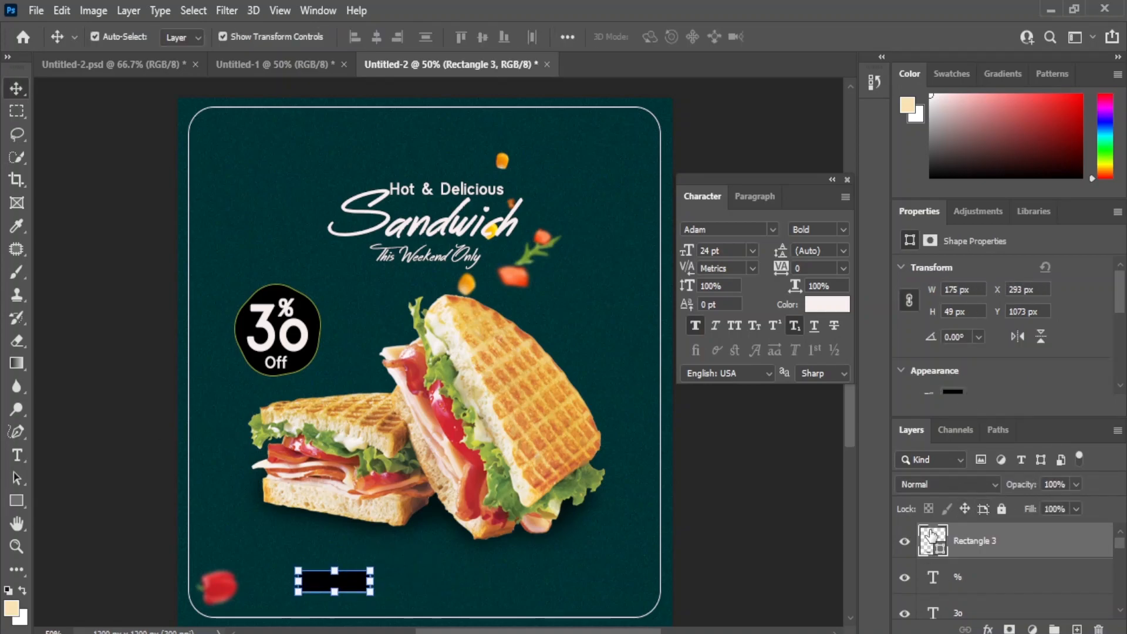
Step: Change the small bottom rectangle's fill to near-white #fcf6f7
double_click(934, 539)
mouse_move(439, 417)
mouse_down()
mouse_move(513, 341)
mouse_move(464, 339)
mouse_move(462, 392)
mouse_move(450, 360)
mouse_move(442, 388)
mouse_move(454, 412)
mouse_up()
click(1079, 458)
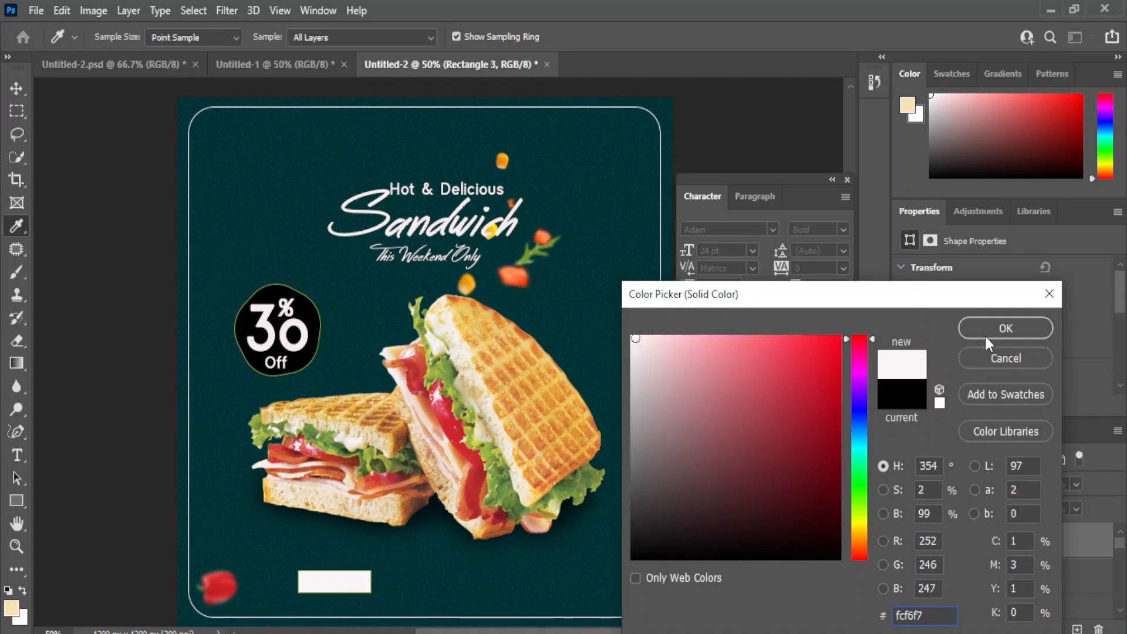
click(984, 329)
click(959, 379)
click(744, 531)
Step: Move the white rectangle slightly lower and centre it horizontally on the poster
drag(335, 586, 397, 595)
key(ctrl+a)
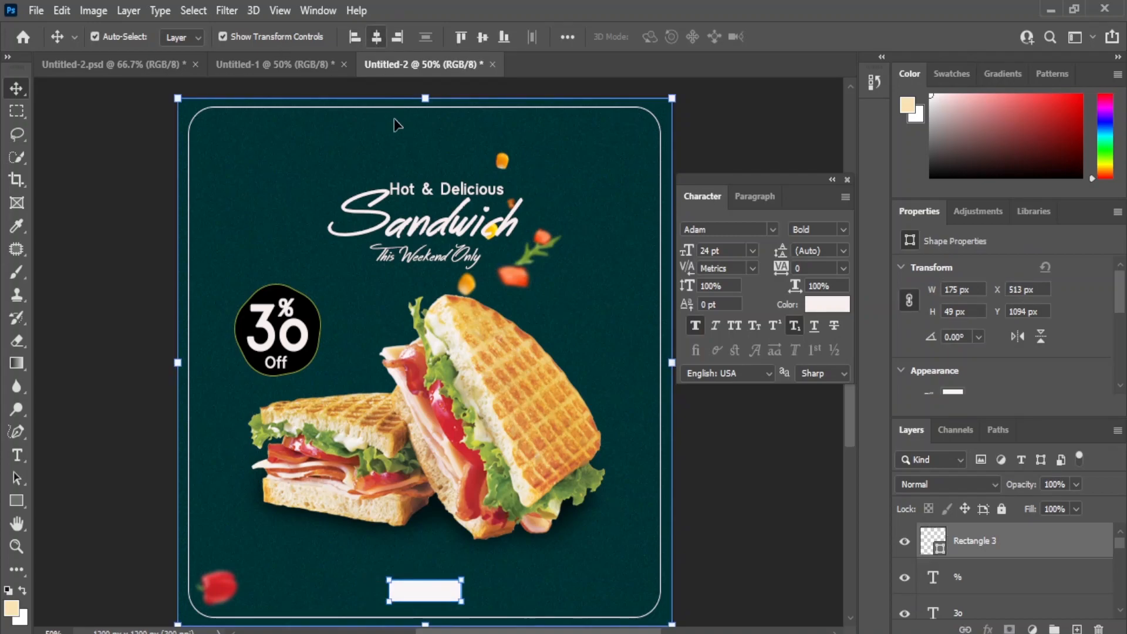
key(ctrl+d)
Step: Add an "Order Now" text layer over the white rectangle
key(t)
click(394, 592)
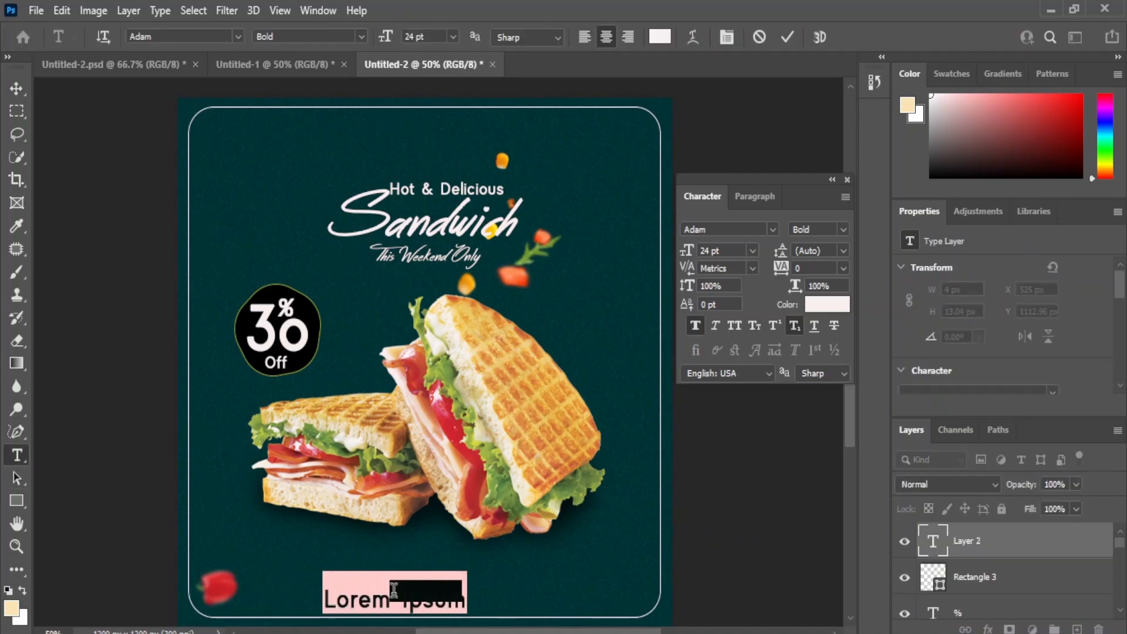
text(Order Now)
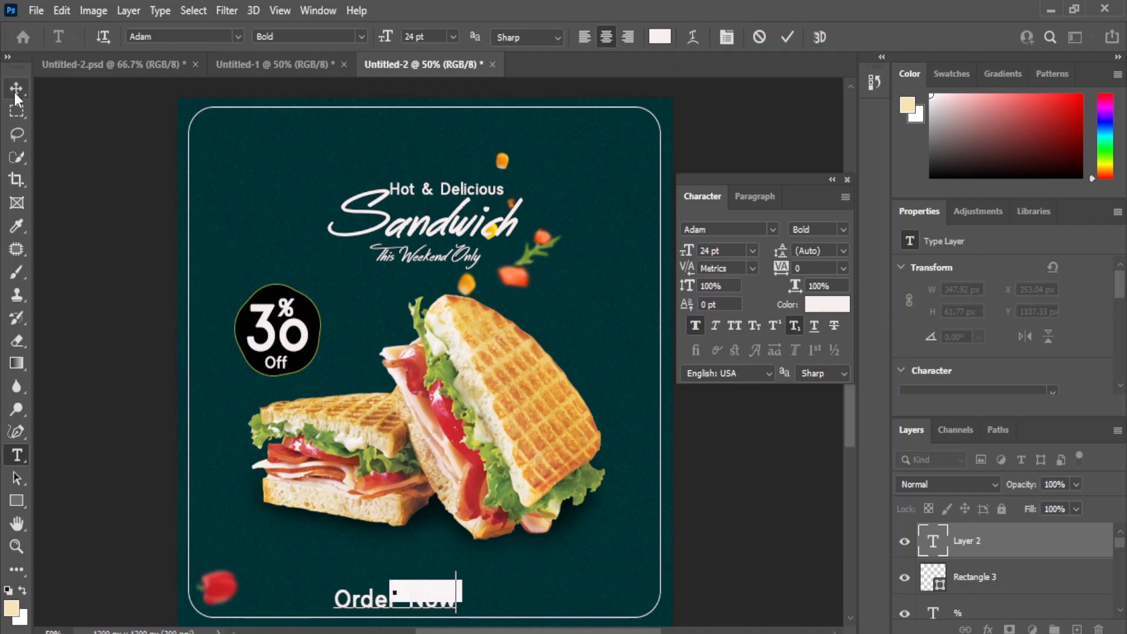
click(16, 91)
Step: Set the Order Now text to 12 pt and colour it dark teal #003636
scroll(995, 379, down, 2)
click(963, 354)
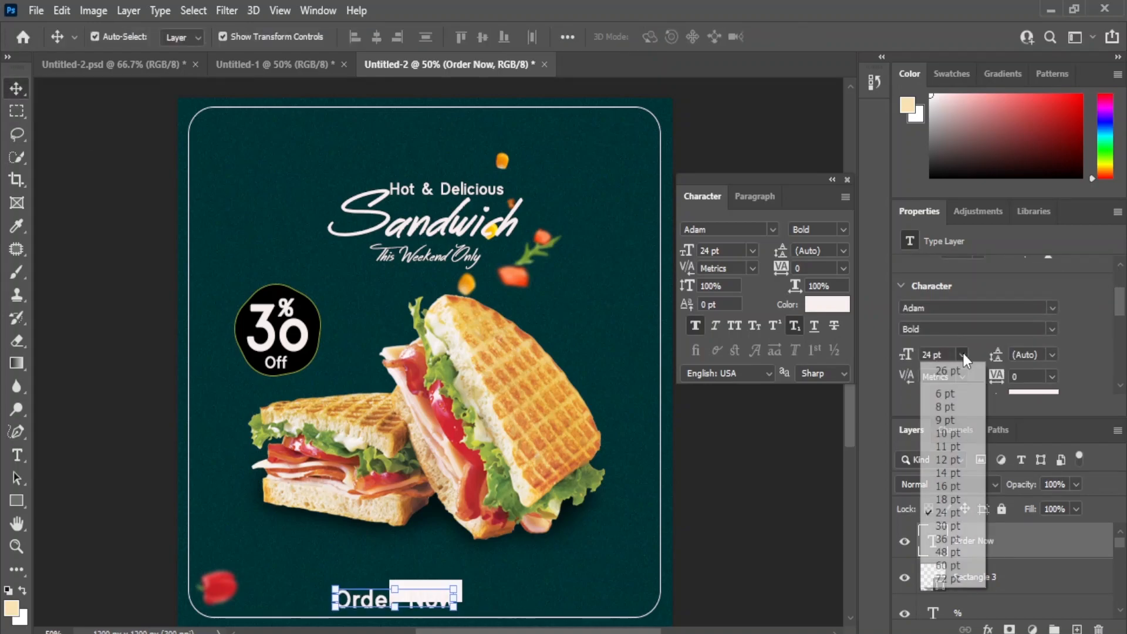
click(949, 459)
click(1033, 391)
click(613, 238)
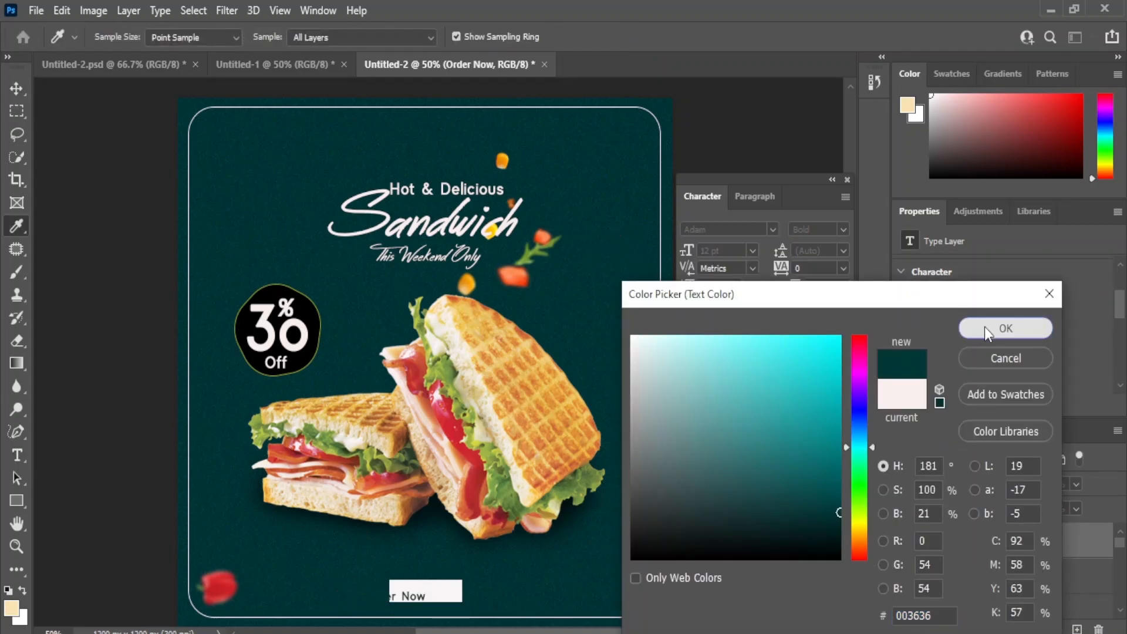
click(989, 334)
Step: Centre the Order Now text inside the white rectangle
drag(415, 595, 444, 590)
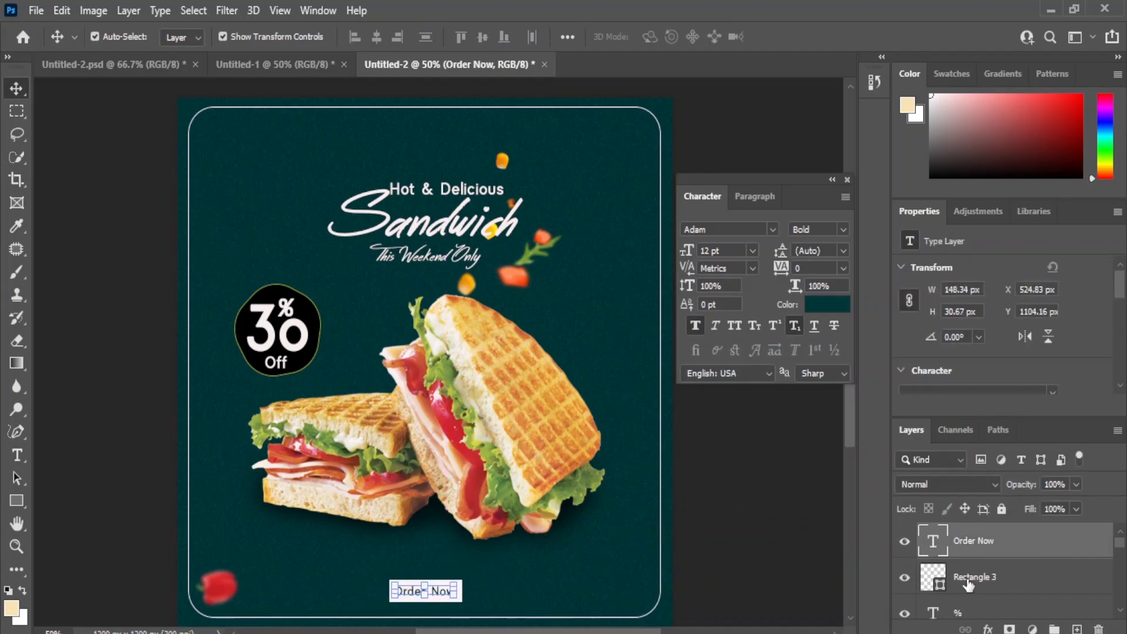
click(967, 581)
click(721, 491)
click(444, 593)
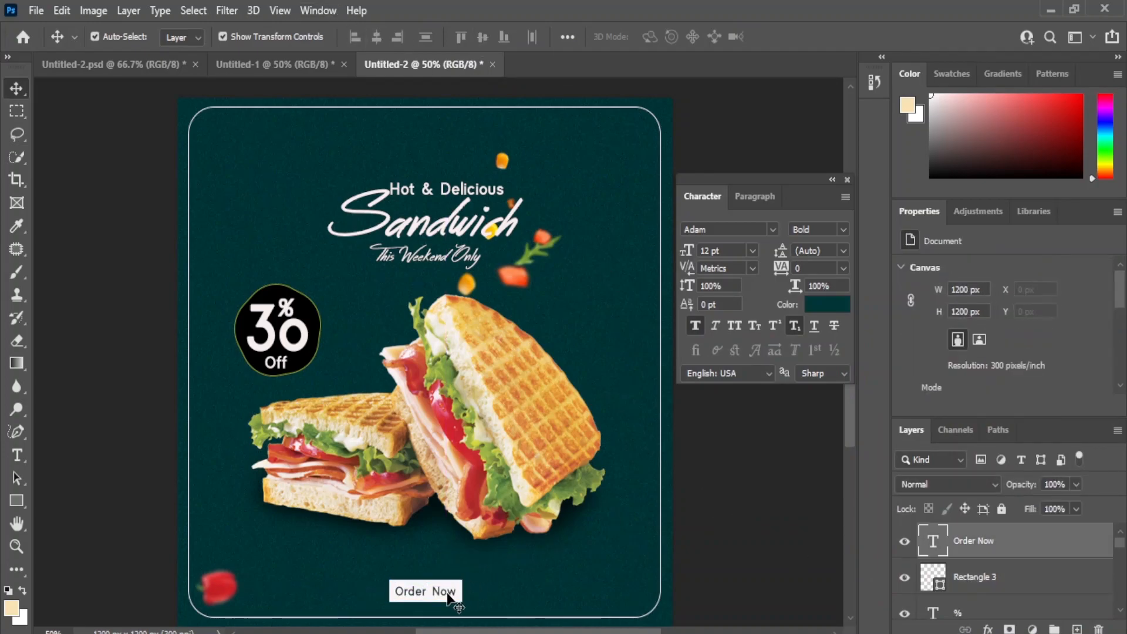
click(962, 369)
click(934, 369)
key(BackSpace)
key(3)
key(m)
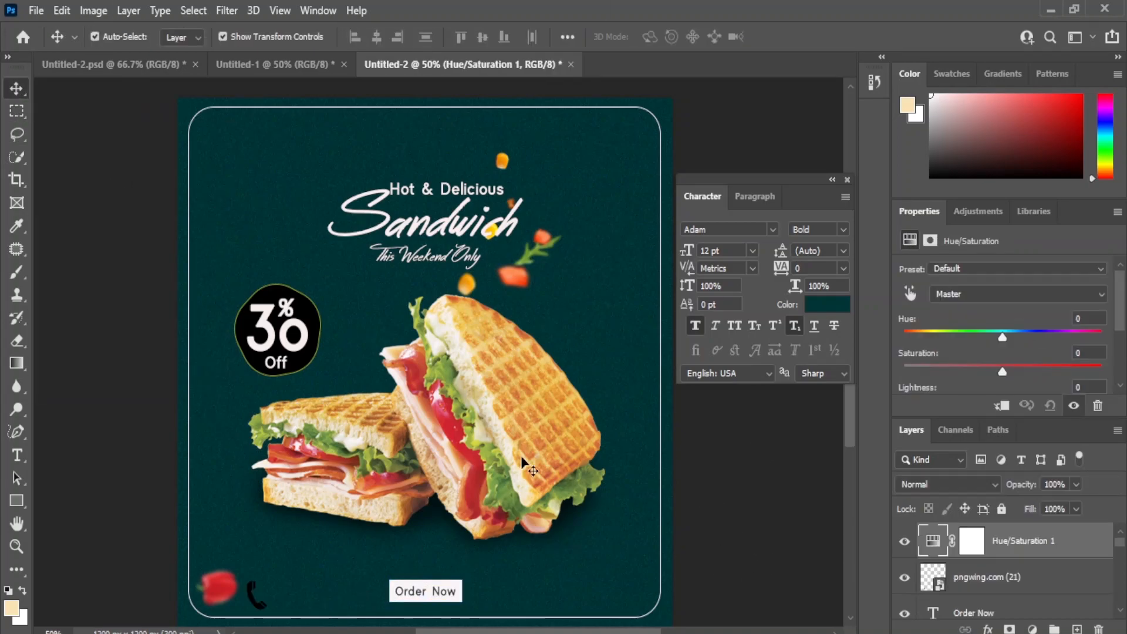
click(253, 598)
scroll(976, 583, up, 3)
drag(1053, 548, 1098, 629)
drag(1019, 553, 1098, 629)
click(404, 612)
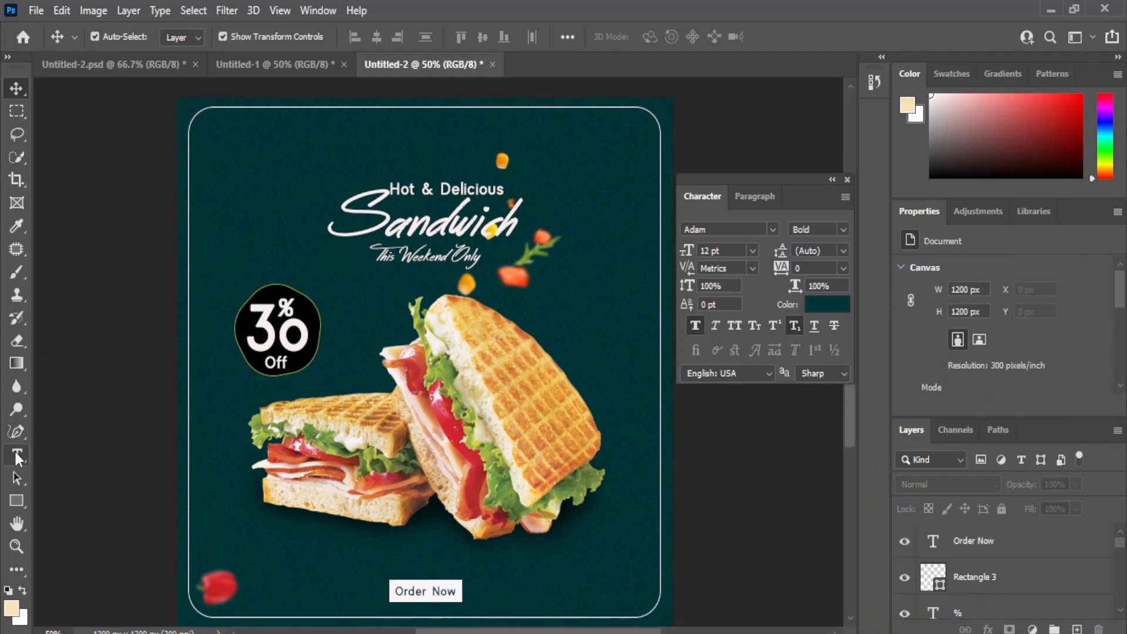
click(16, 455)
click(497, 593)
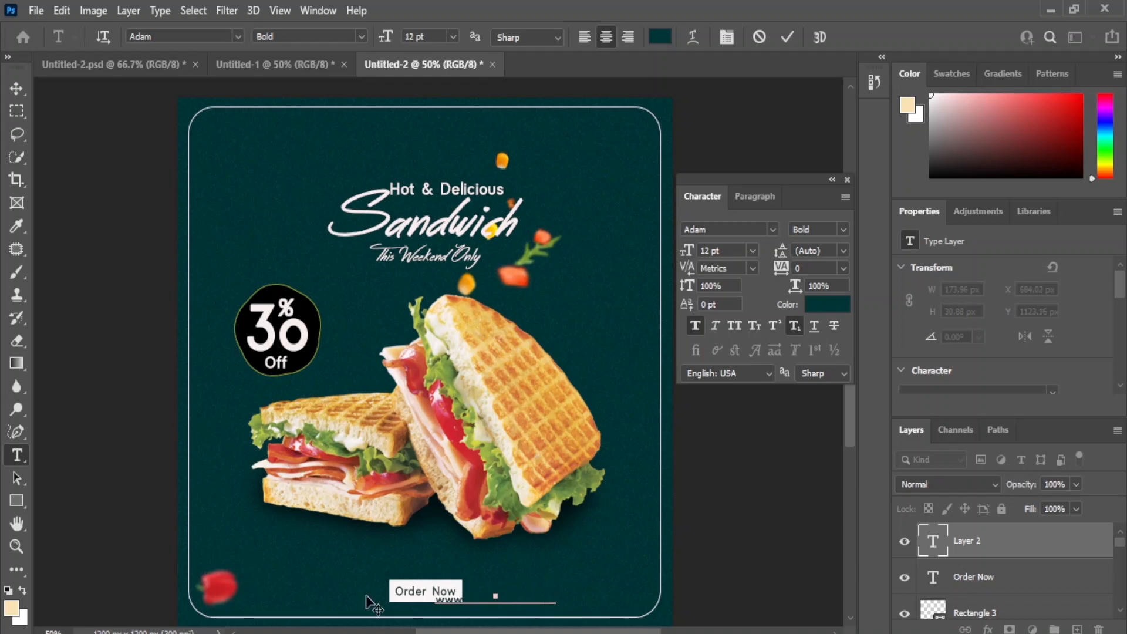
click(17, 88)
drag(453, 601, 540, 594)
scroll(1077, 358, down, 3)
click(1033, 354)
text(ffffff)
click(1003, 326)
click(558, 574)
click(614, 594)
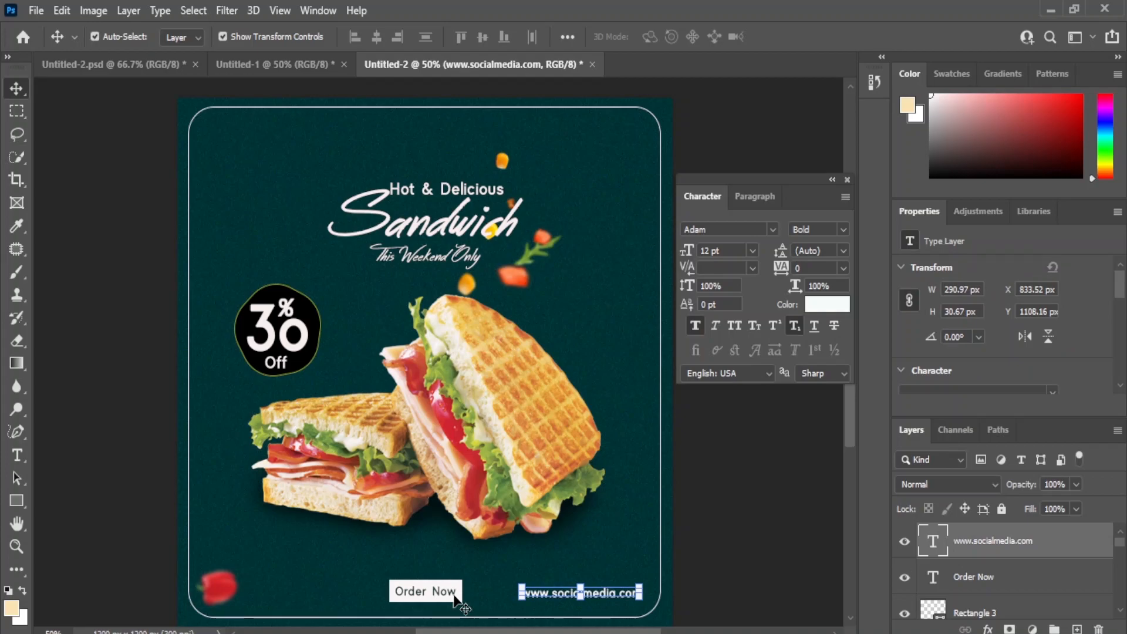
shift+click(455, 593)
click(483, 36)
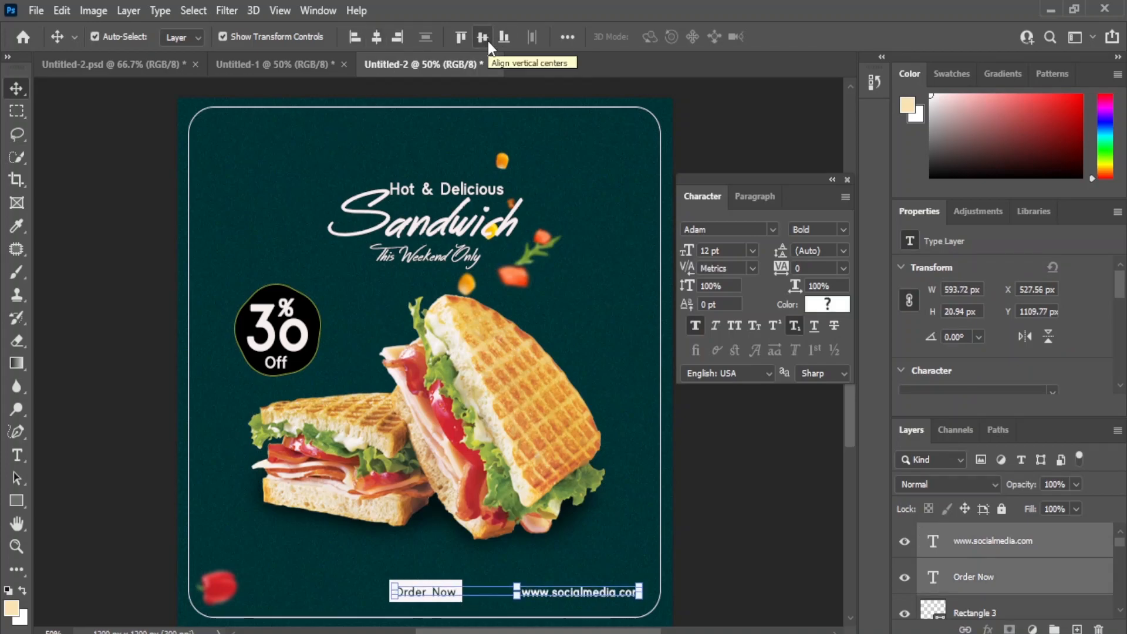
click(812, 476)
Step: Try to nudge the Order Now text inside its rectangle, and undo the recent edits to the bottom texts
click(433, 593)
key(ctrl+t)
key(Return)
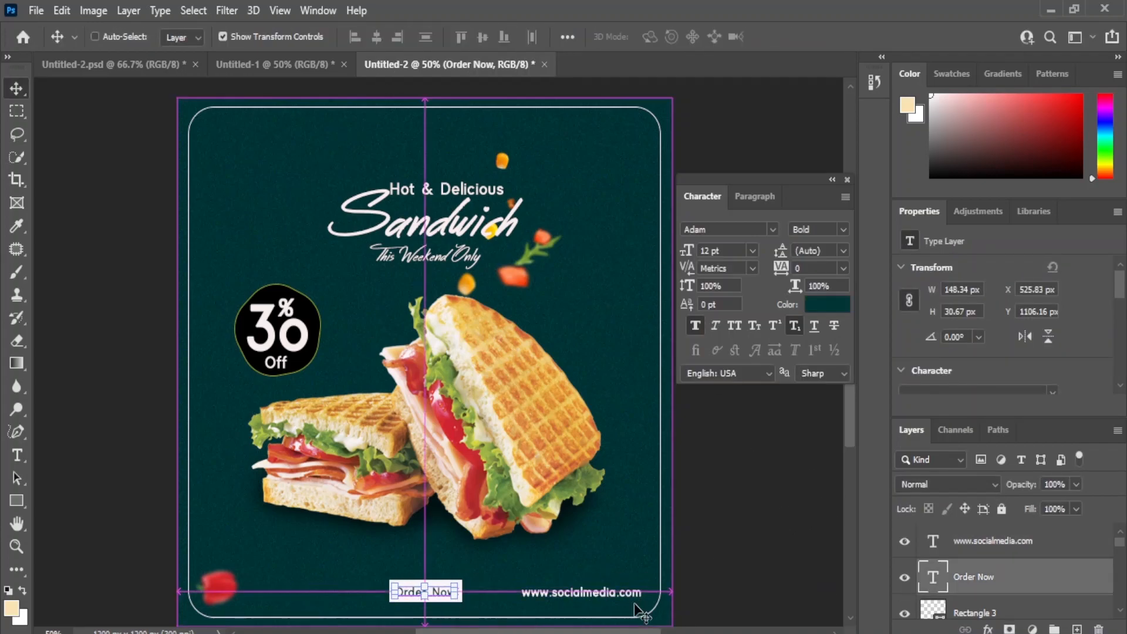
key(ctrl+z)
key(ctrl+z)
click(763, 548)
click(936, 579)
scroll(1034, 354, down, 3)
click(1028, 369)
click(637, 339)
click(978, 335)
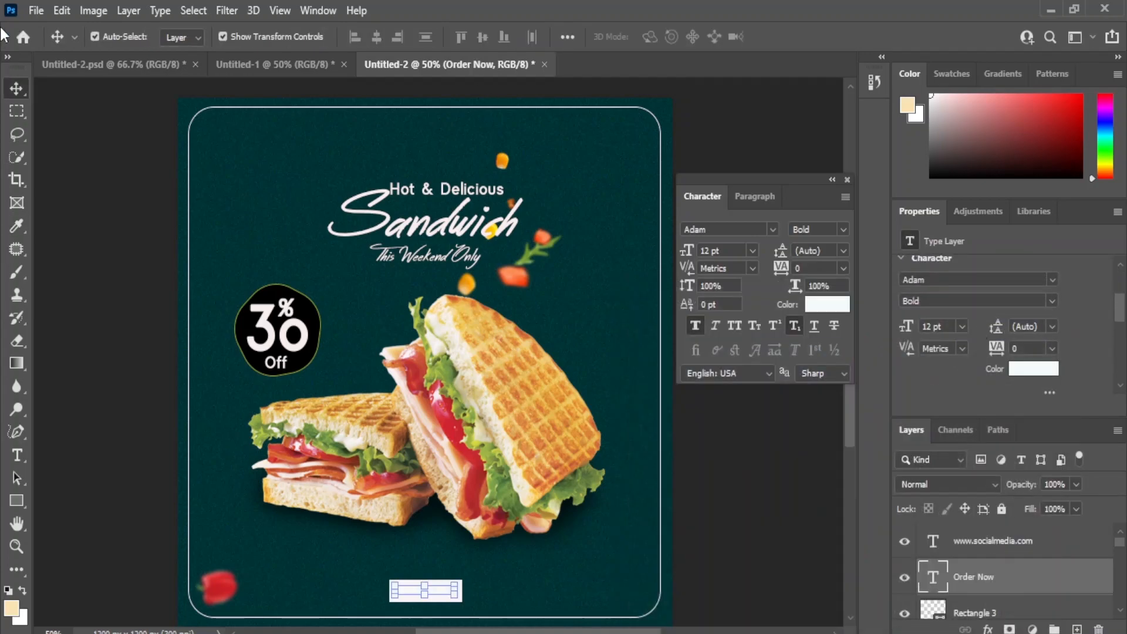
key(ctrl+z)
click(766, 560)
key(t)
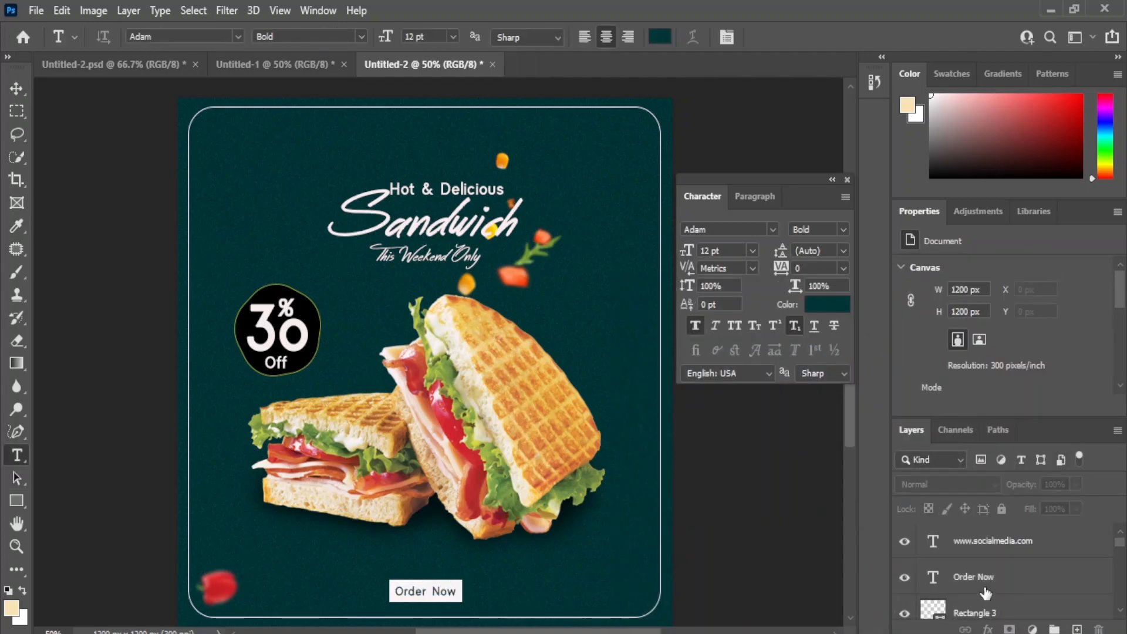
click(535, 597)
click(16, 88)
drag(986, 543, 1098, 629)
scroll(998, 329, down, 3)
click(1033, 326)
click(635, 337)
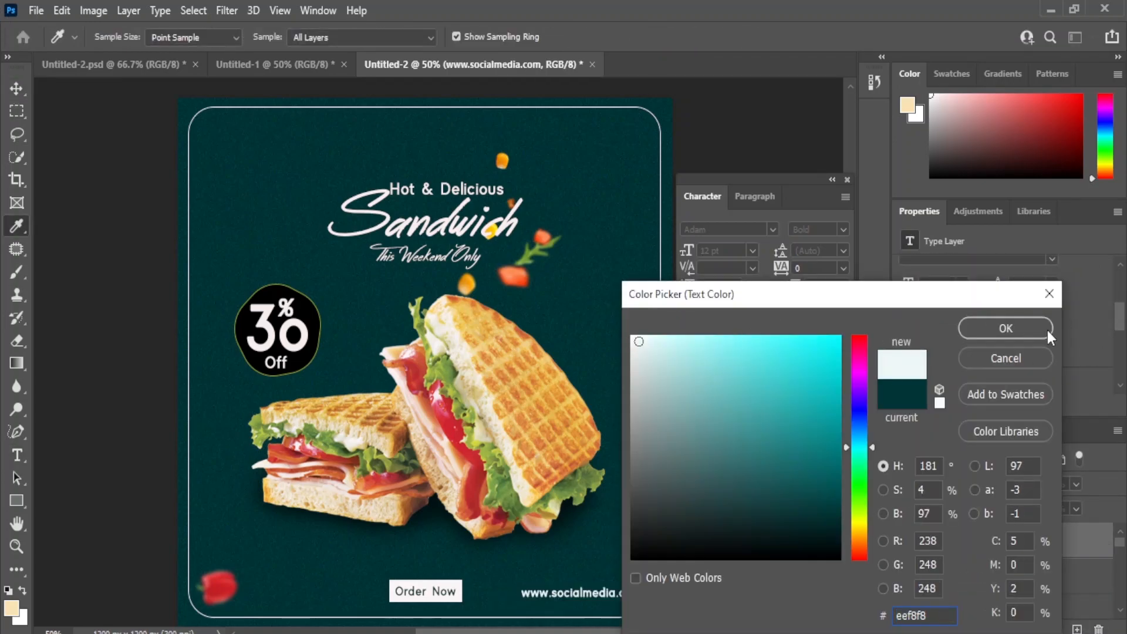
click(1027, 327)
click(747, 536)
click(445, 594)
shift+click(563, 594)
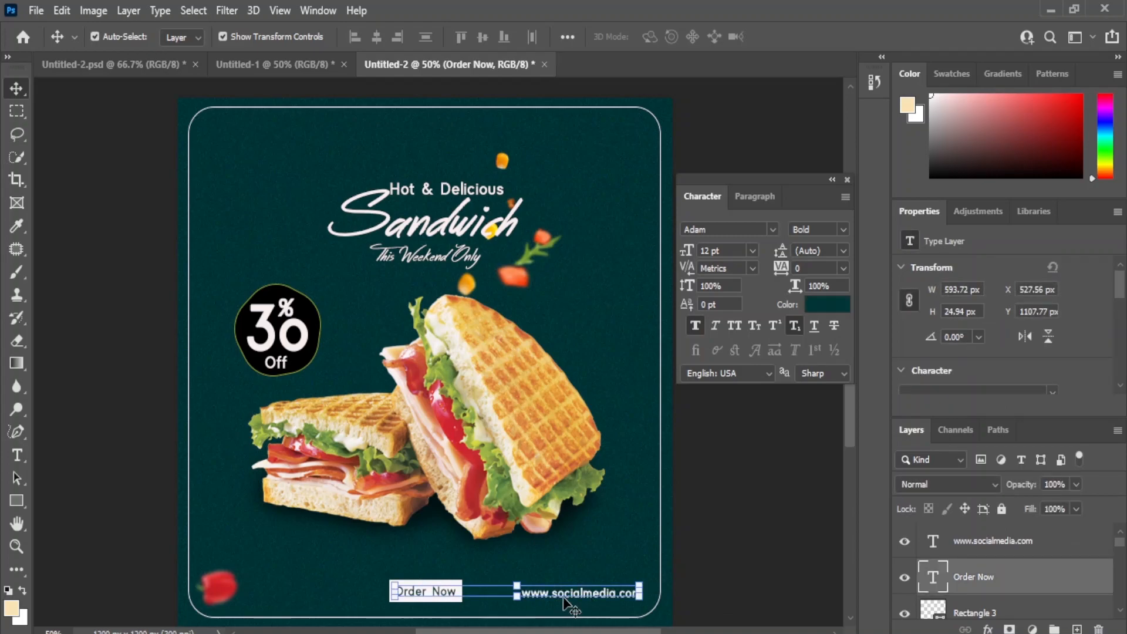
click(755, 534)
Step: Place the black phone icon image, scale it to about 45 × 60 px and position it beside the red pepper
drag(735, 633, 275, 550)
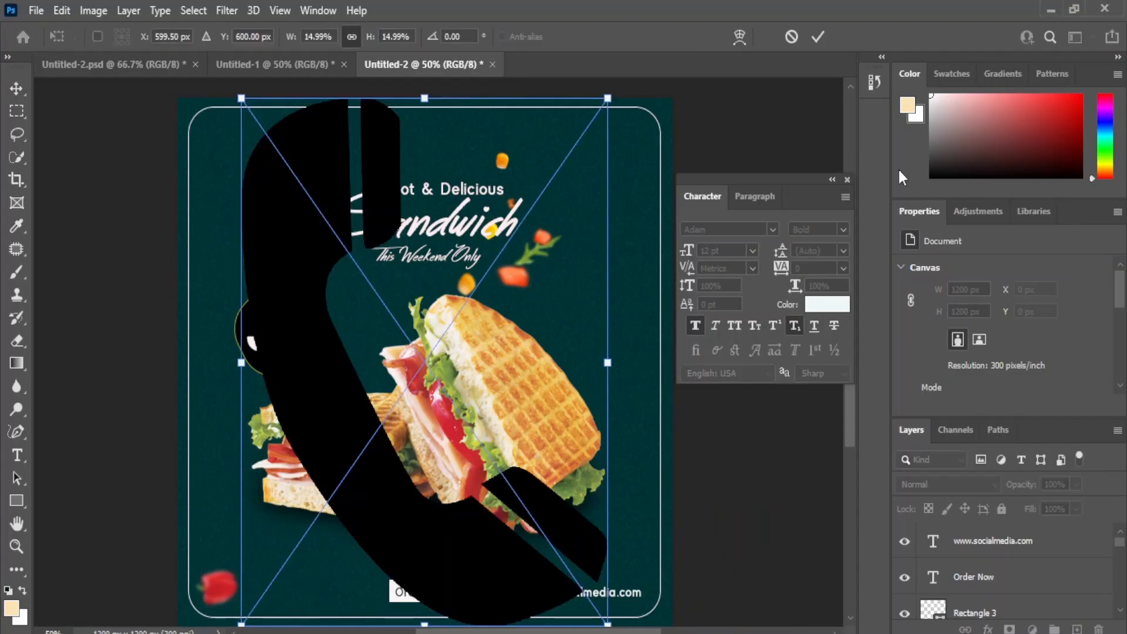
drag(606, 98, 258, 600)
key(ctrl+plus)
drag(299, 497, 348, 297)
drag(235, 511, 238, 478)
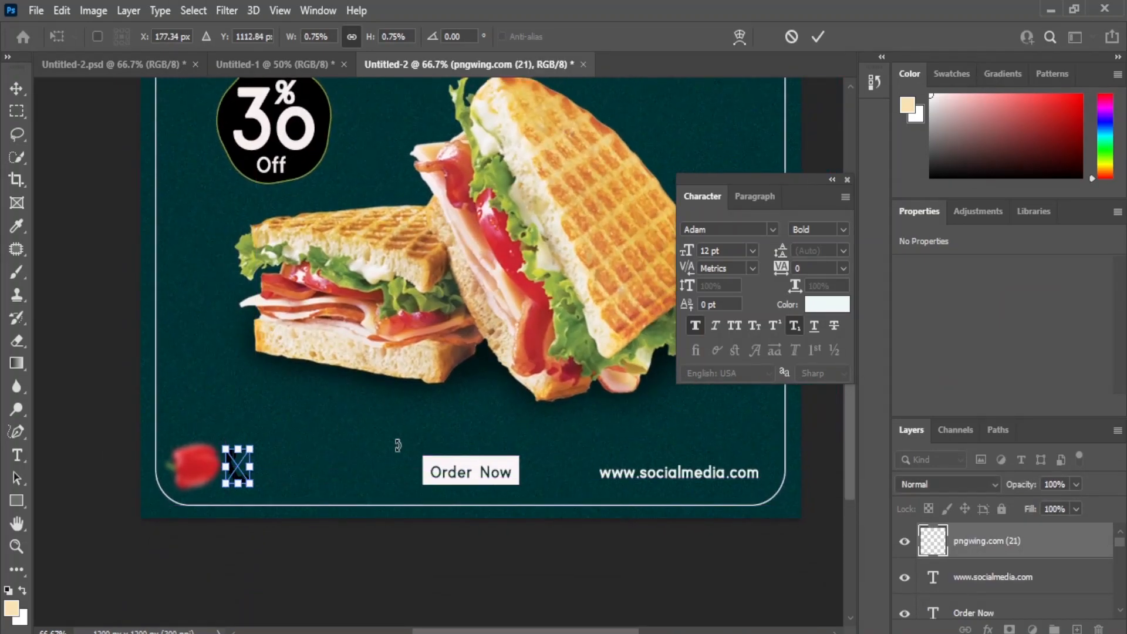
key(Return)
Step: Turn the black phone icon white with a Levels adjustment on its output black level
key(ctrl+l)
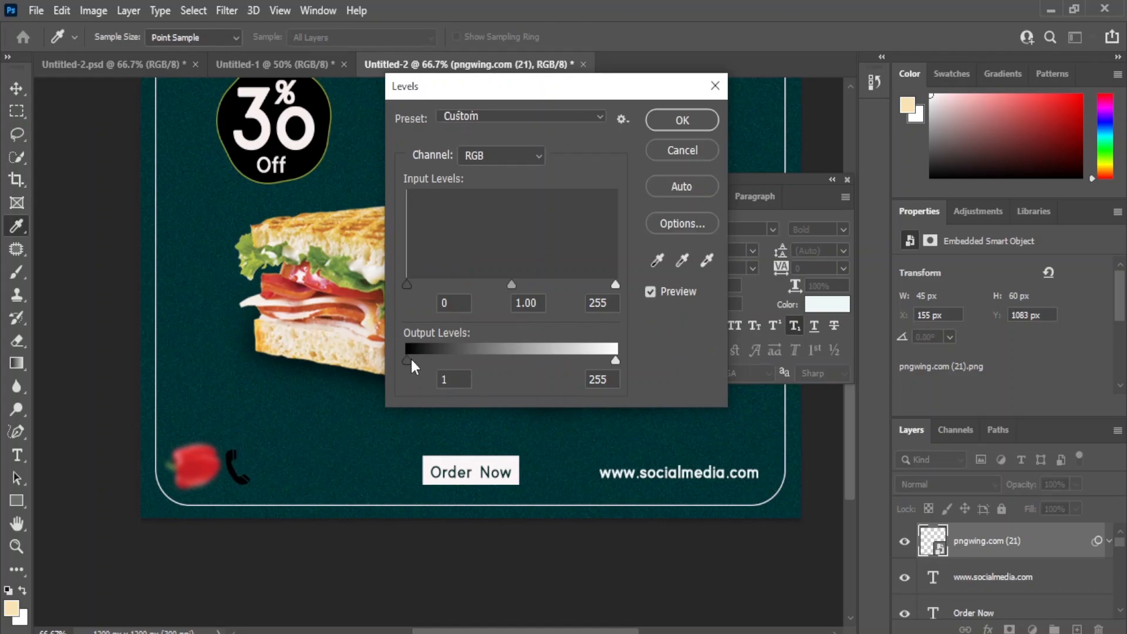
click(682, 120)
click(358, 605)
click(241, 478)
Step: Add the contact phone number in off-white Adam Bold 12 pt and position it beside the phone icon
click(16, 455)
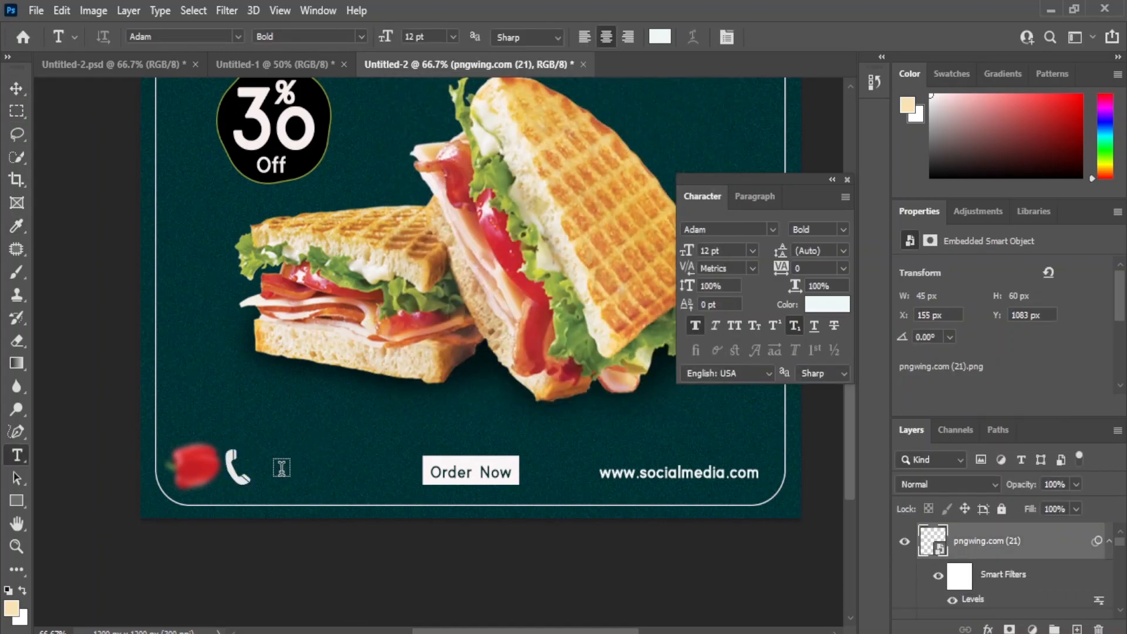
click(281, 470)
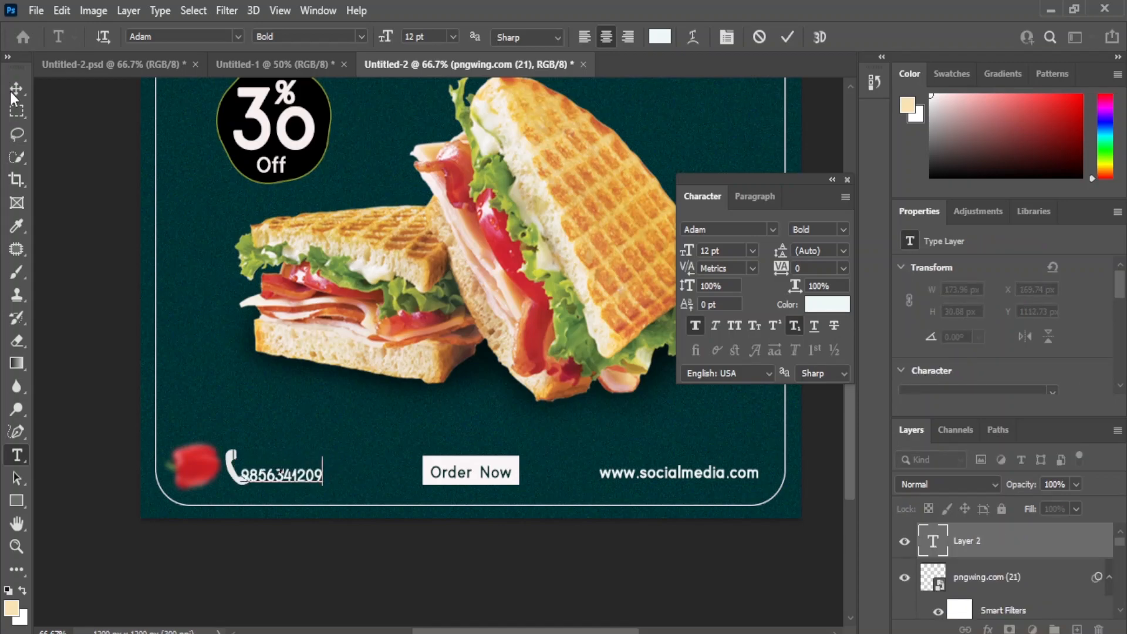
click(15, 89)
drag(255, 492, 275, 488)
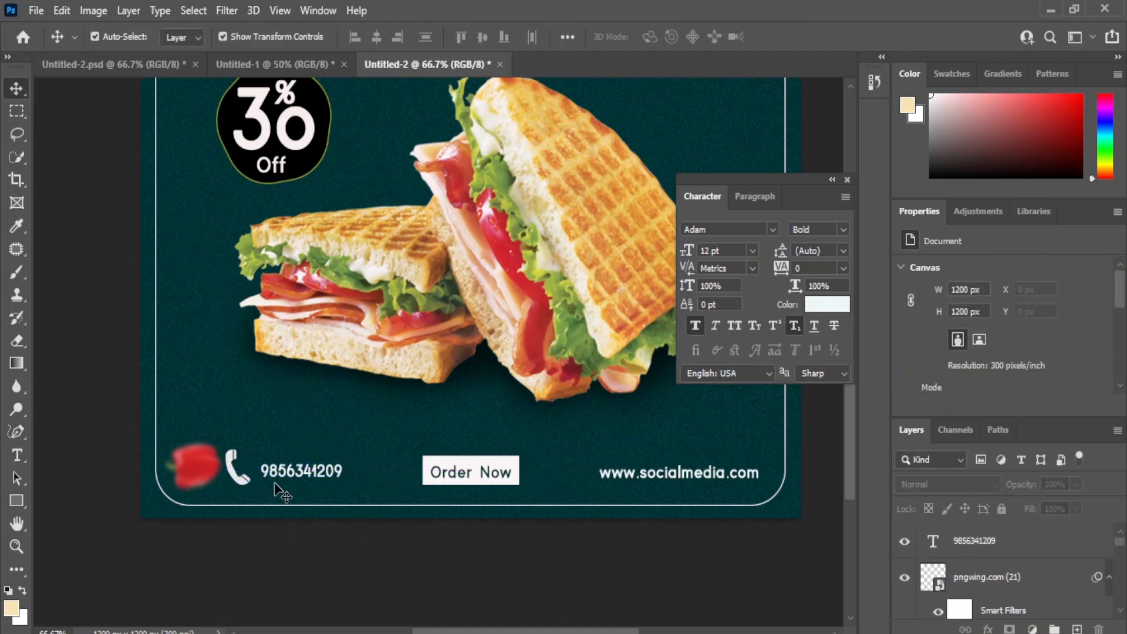
Step: Align the phone icon and phone number text by their vertical centres, undoing the horizontal alignment
click(235, 480)
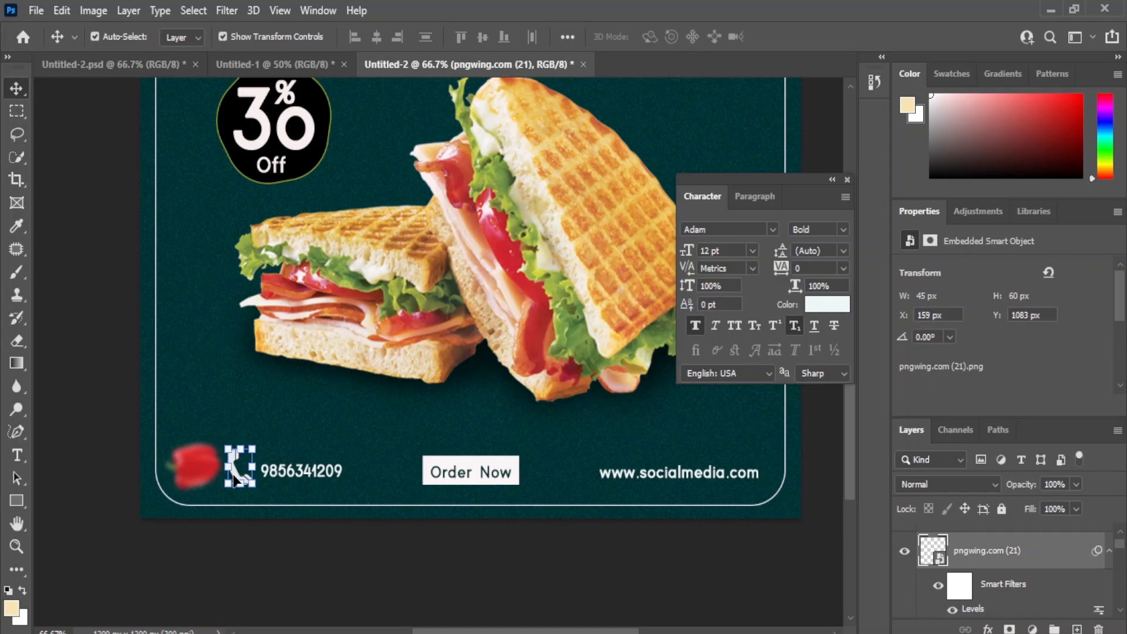
shift+click(306, 476)
click(376, 39)
key(ctrl+z)
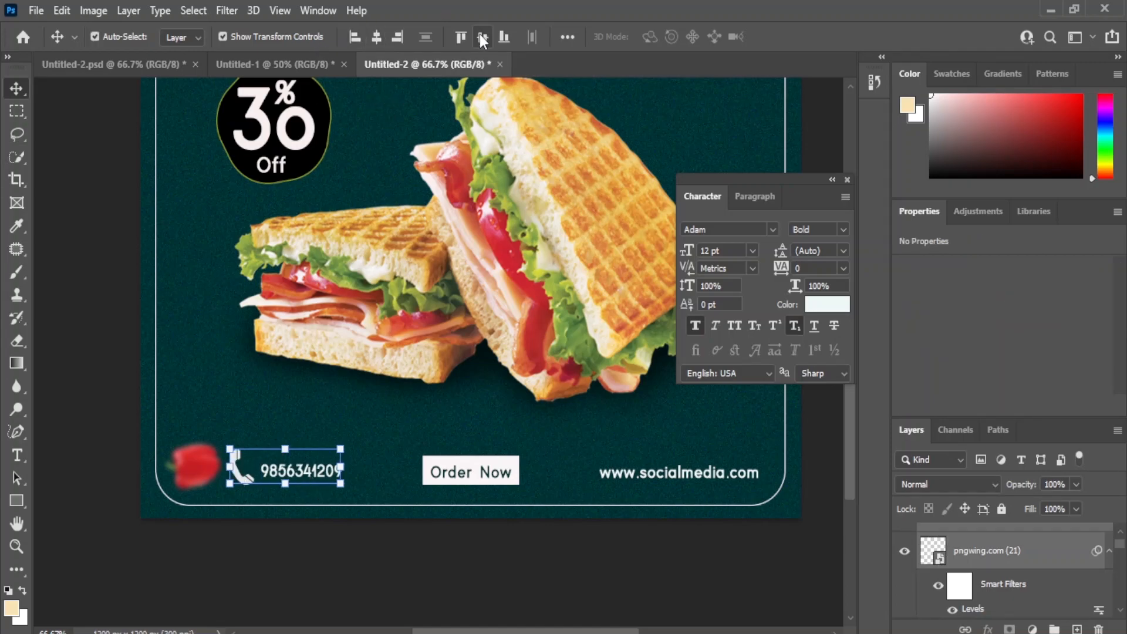
shift+click(611, 486)
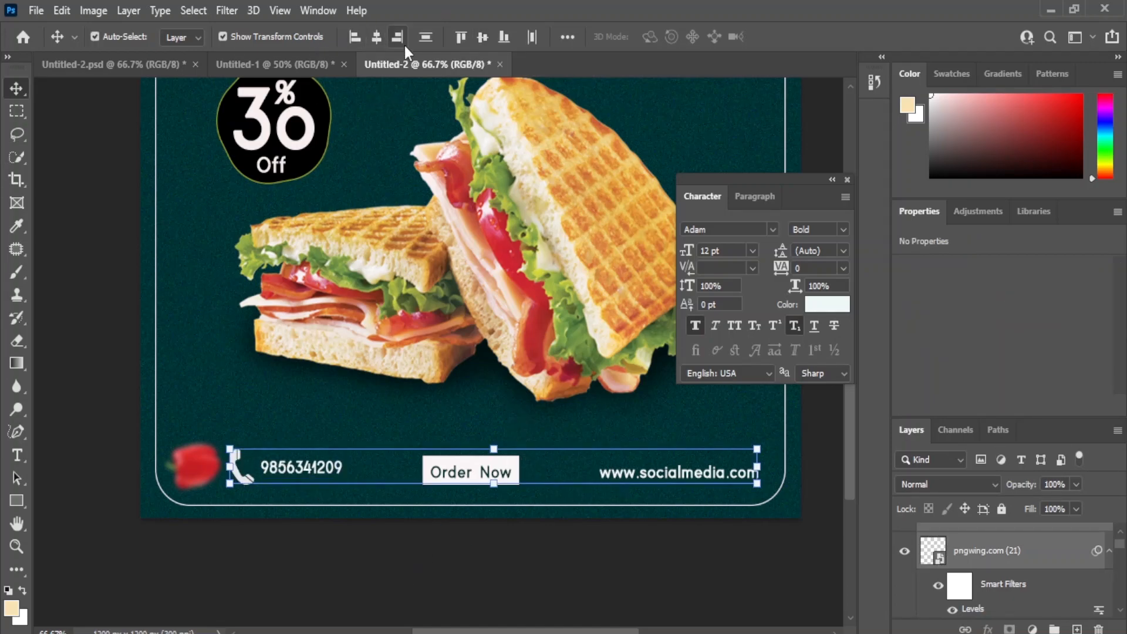
click(481, 37)
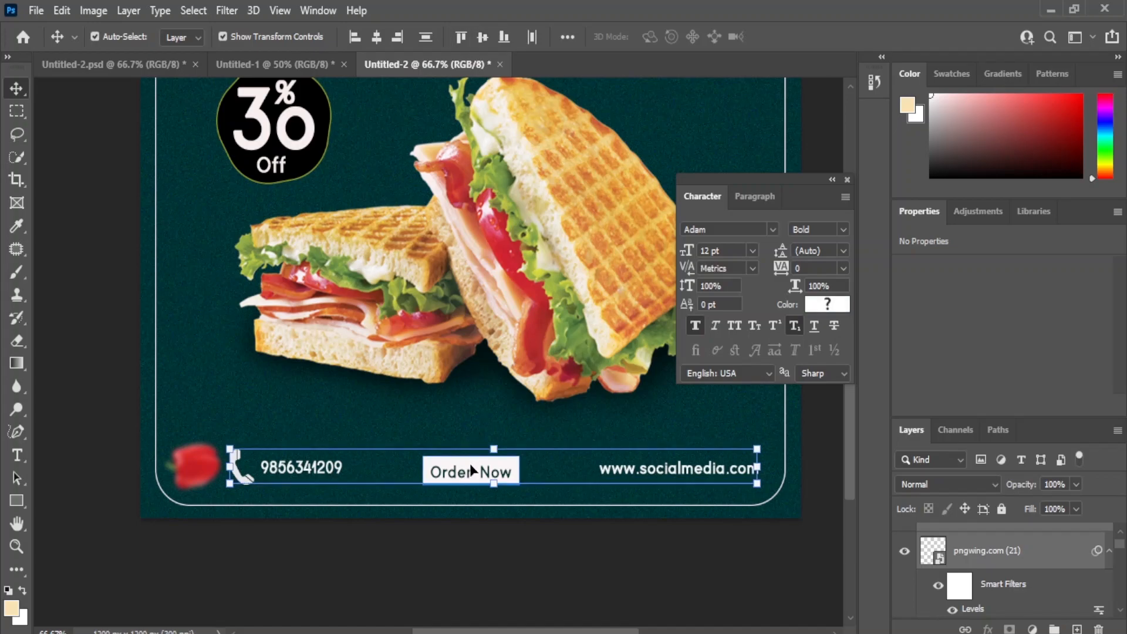
shift+click(473, 469)
click(481, 38)
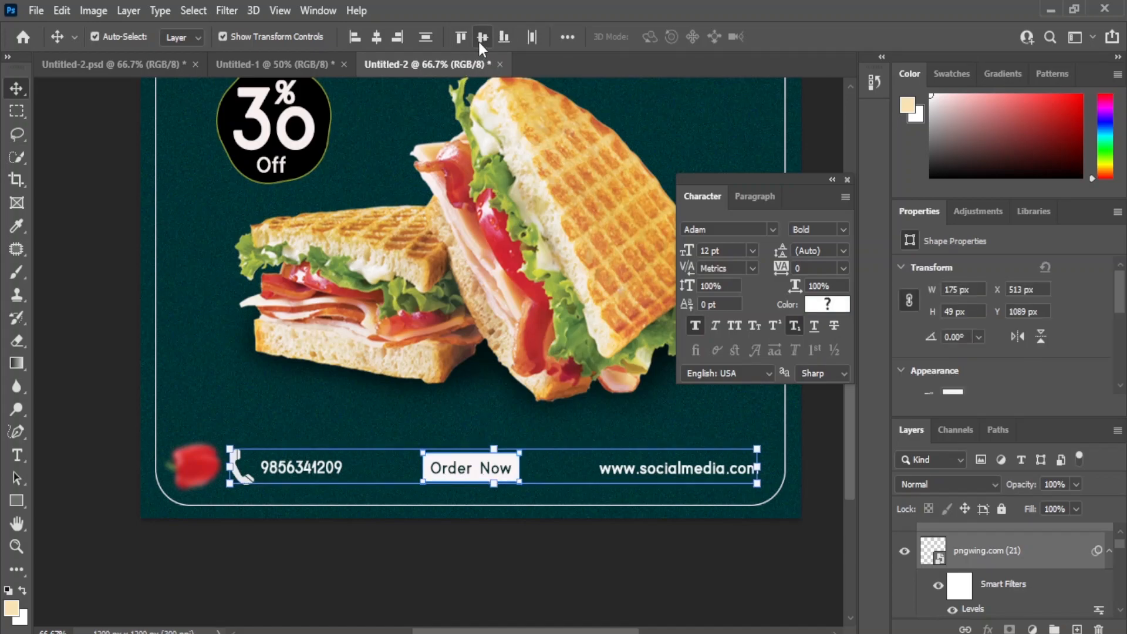
Step: Nudge the whole bottom contact row down about 13 px and deselect it
key(shift+Down)
key(Down)
key(Down)
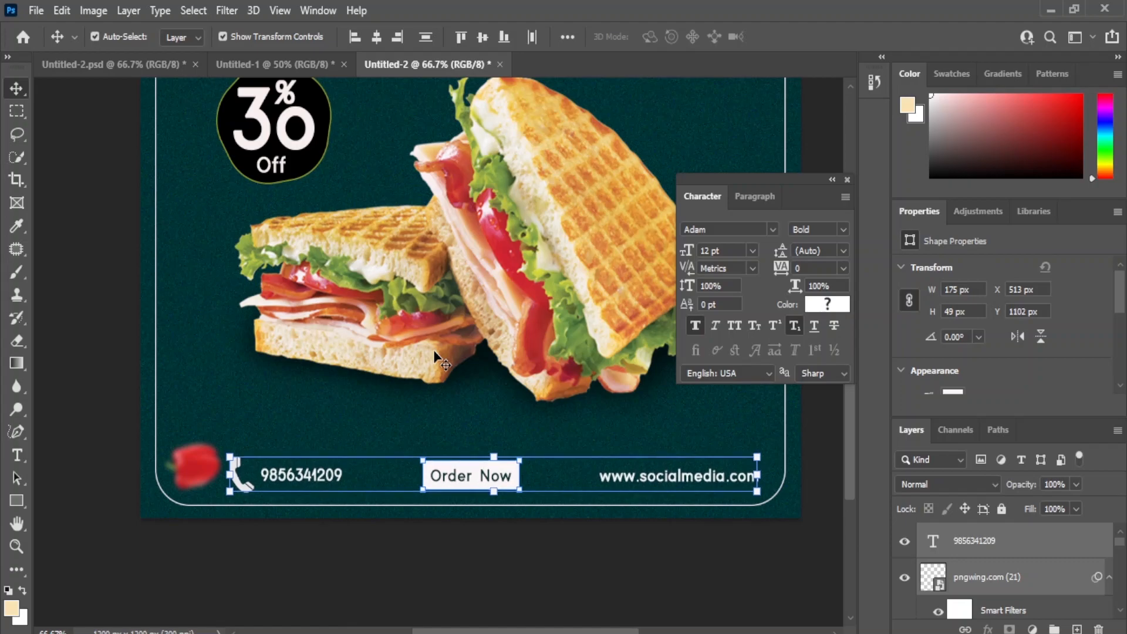
click(744, 581)
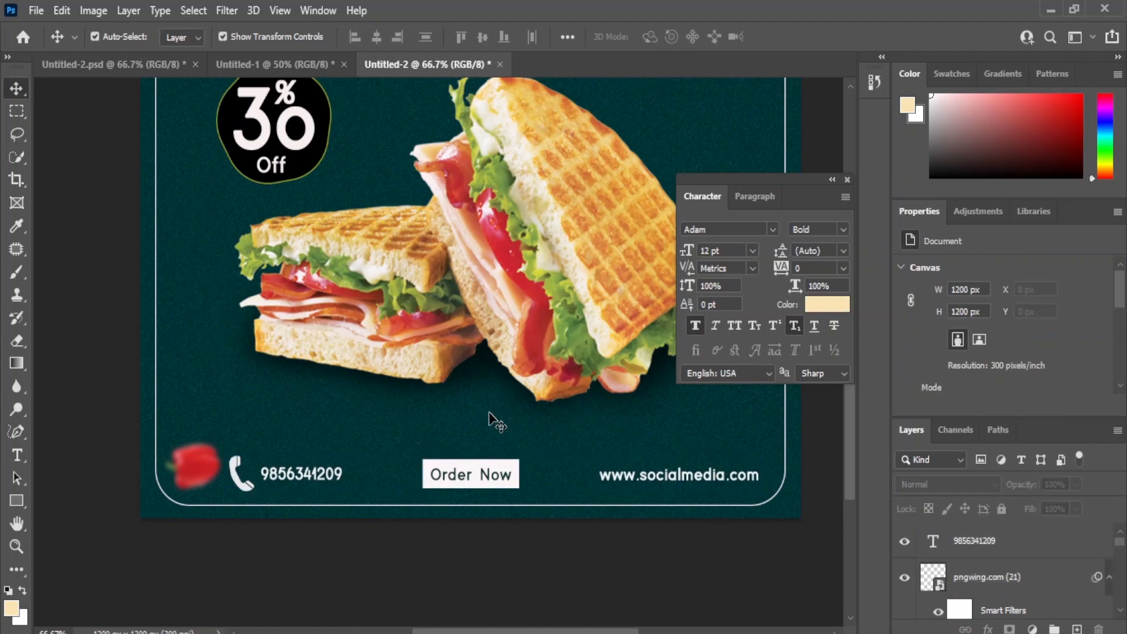
Step: Change the stroke colour of the black 30% Off badge to the off-white recent colour
drag(458, 182, 424, 278)
click(270, 169)
scroll(1044, 363, down, 2)
click(946, 352)
click(899, 435)
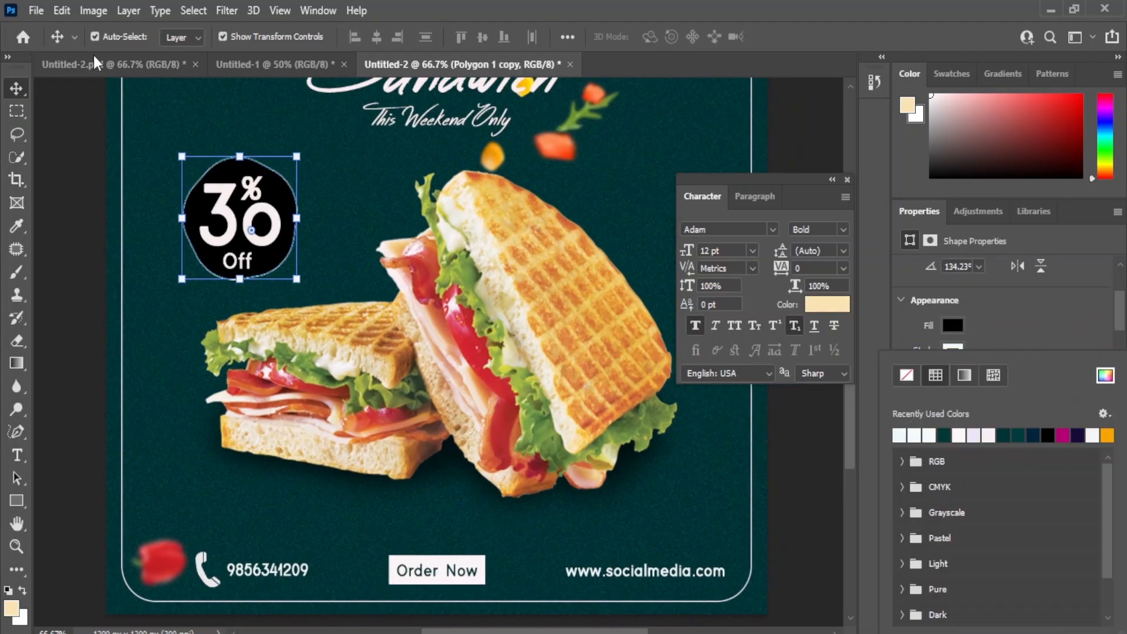
key(Return)
Step: Set the discount badge's stroke to a 3 px dotted line
scroll(1013, 375, down, 3)
click(946, 333)
text(3)
click(1044, 331)
click(1016, 444)
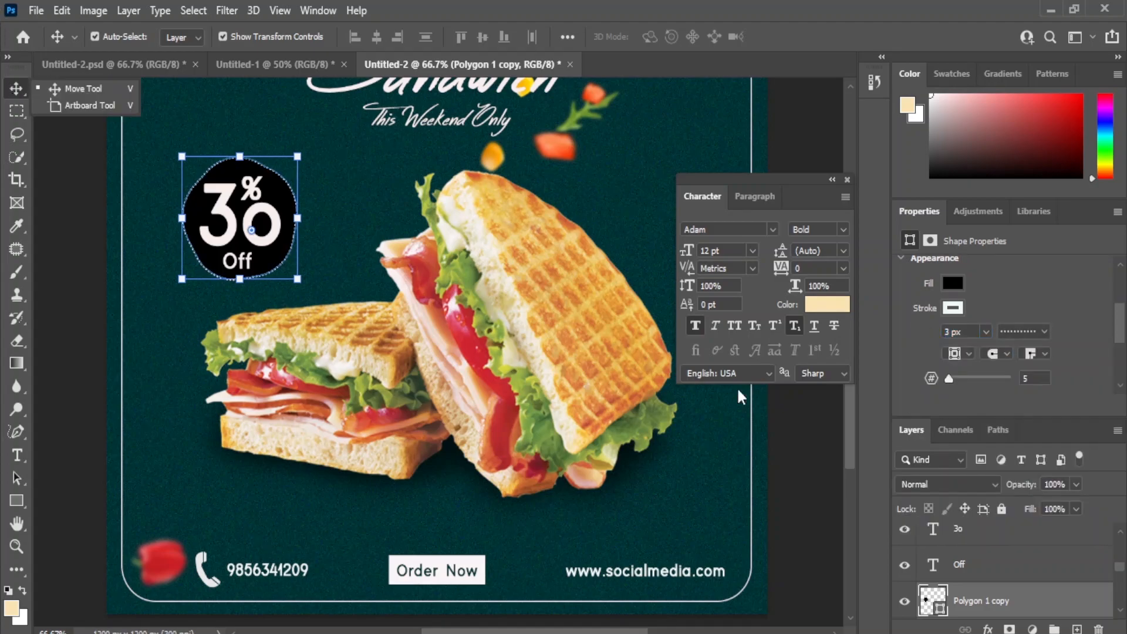
click(828, 491)
Step: Place the green pepper slices image pngwing.com (15), scale it down, rotate it to 52.26° and position it in the poster's upper-left corner
key(ctrl+minus)
key(alt+Tab)
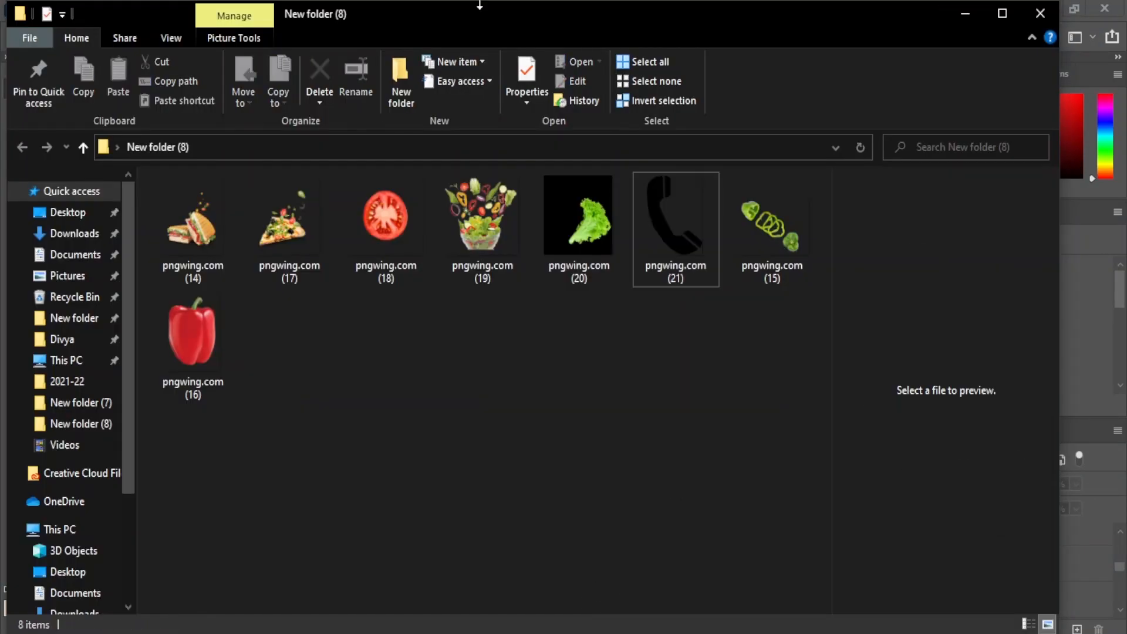
drag(777, 235, 615, 289)
drag(652, 555, 231, 253)
drag(189, 184, 200, 184)
drag(282, 246, 215, 243)
drag(222, 176, 198, 138)
Step: Apply a Gaussian Blur to the green pepper slices in the upper-left corner
click(227, 10)
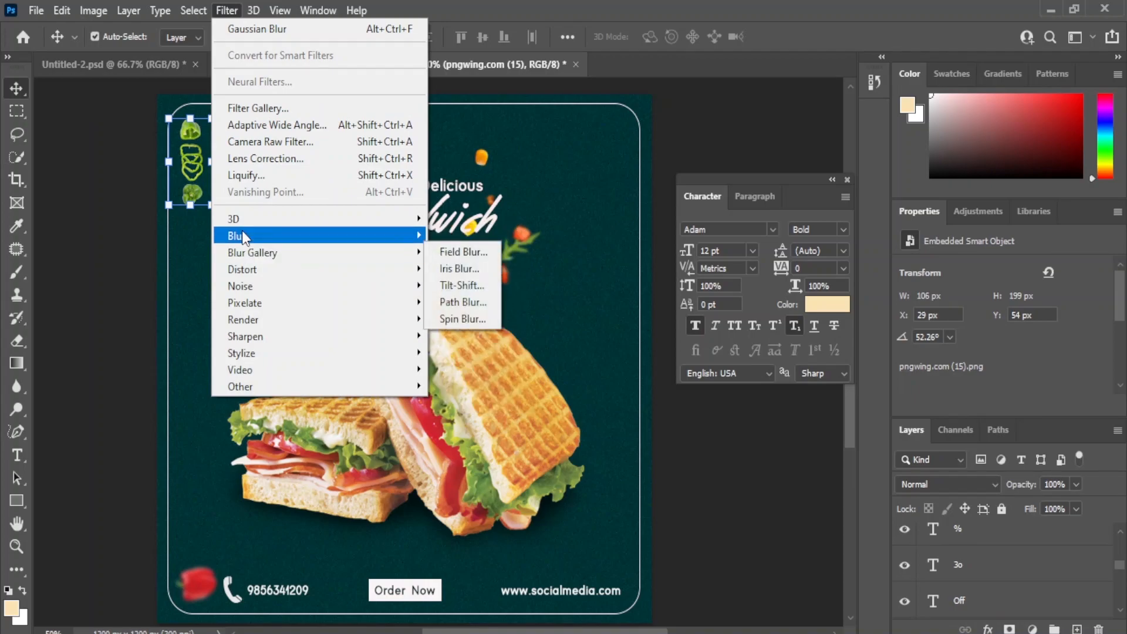
mouse_move(242, 235)
click(470, 303)
click(881, 237)
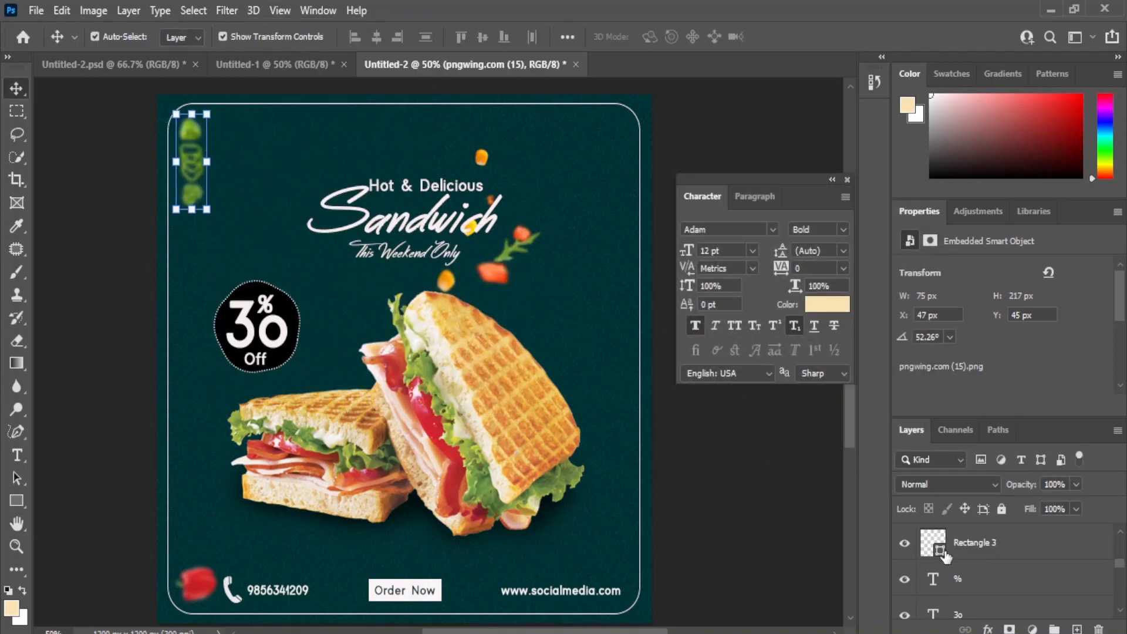
Step: Duplicate the blurred green pepper slices, rotate the copy to about 20° and position it between the badge and the upright sandwich
scroll(981, 554, up, 5)
key(ctrl+j)
drag(194, 169, 336, 306)
click(351, 363)
click(569, 267)
drag(351, 362, 373, 355)
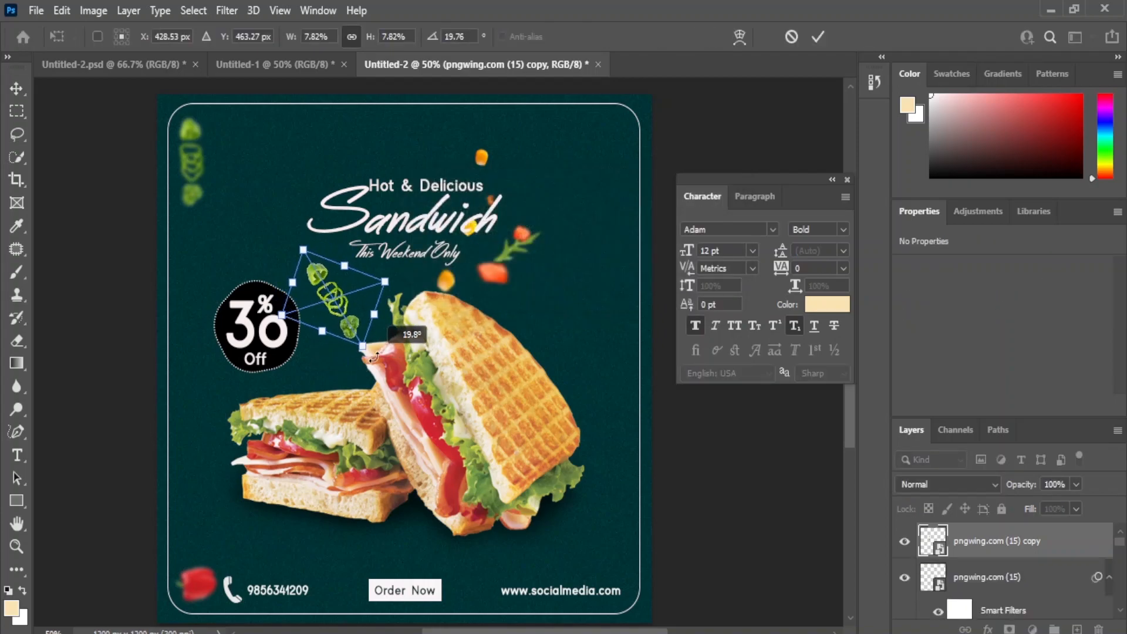
drag(322, 293, 340, 290)
key(Return)
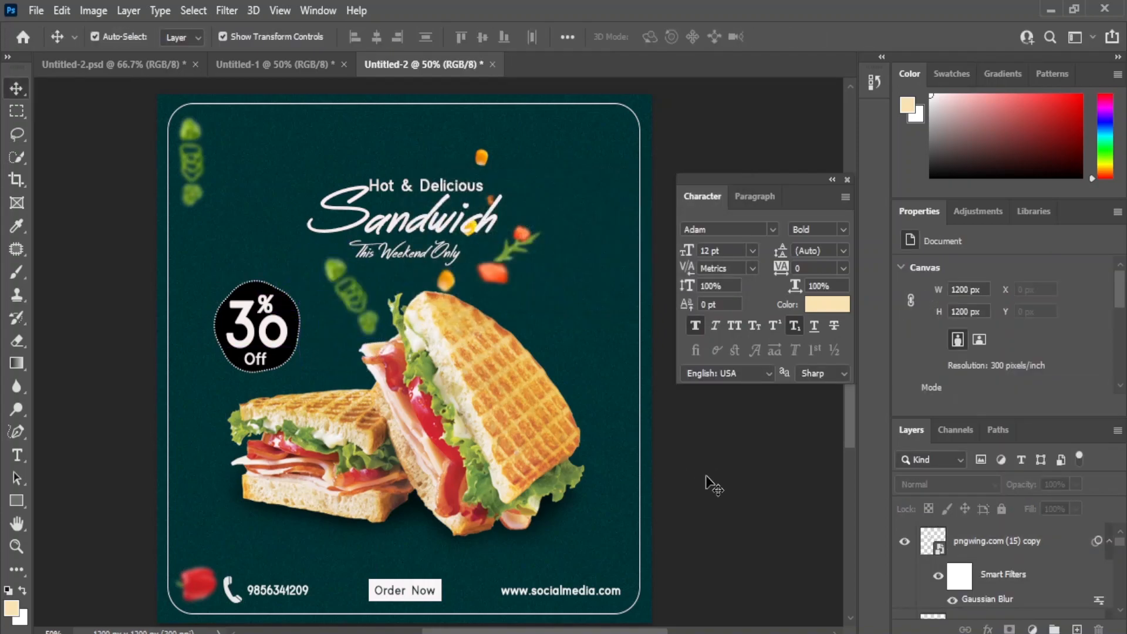
Step: Copy the upper-left green pepper slices to the poster's lower-right edge, above the website text
click(186, 161)
drag(186, 160, 620, 526)
click(707, 482)
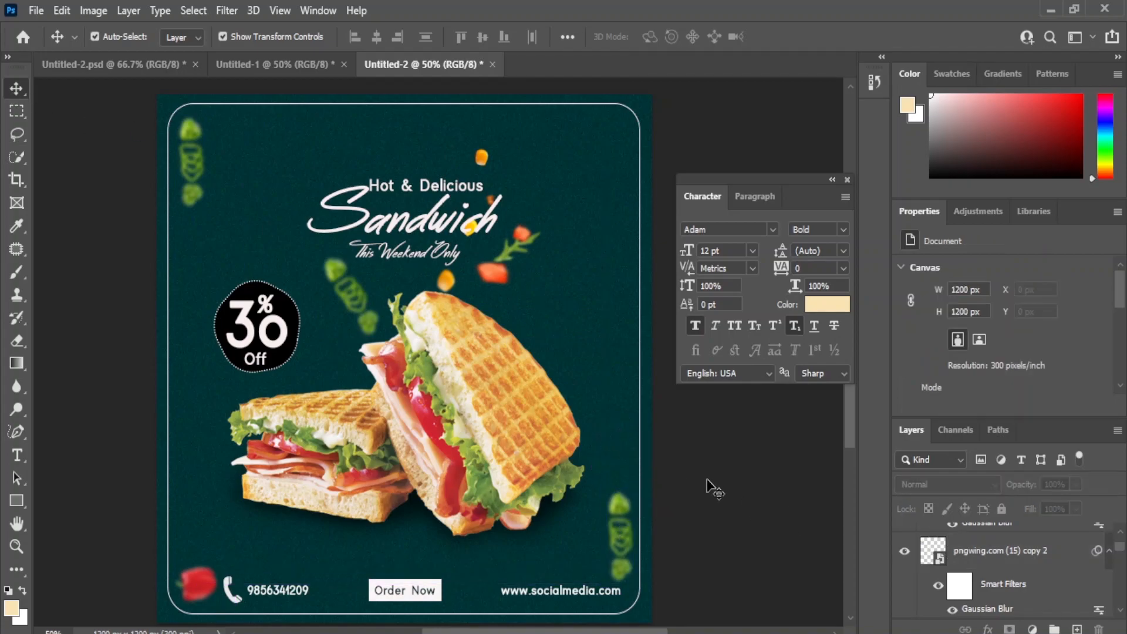
Step: Place the tomato slice image pngwing.com (18), scale it down and position it in the poster's upper-right corner
mouse_move(579, 632)
click(587, 594)
drag(388, 230, 586, 340)
drag(169, 615, 575, 186)
click(16, 88)
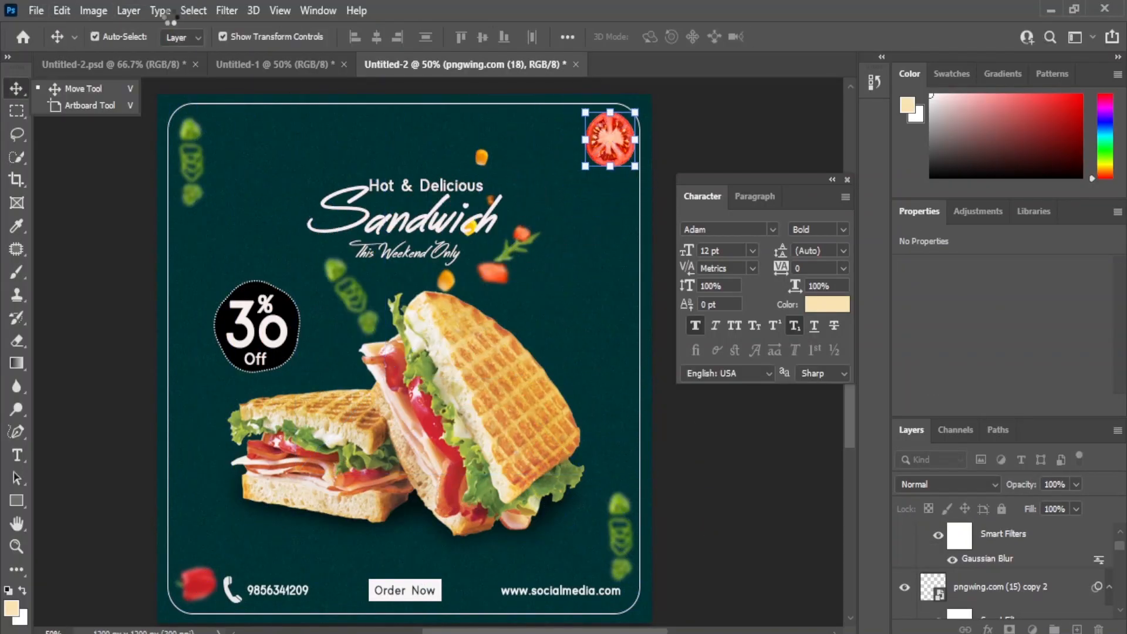
Step: Apply Gaussian Blur to the tomato slice twice, the second time with a 4.0 px radius
click(227, 10)
mouse_move(276, 236)
click(469, 300)
click(900, 234)
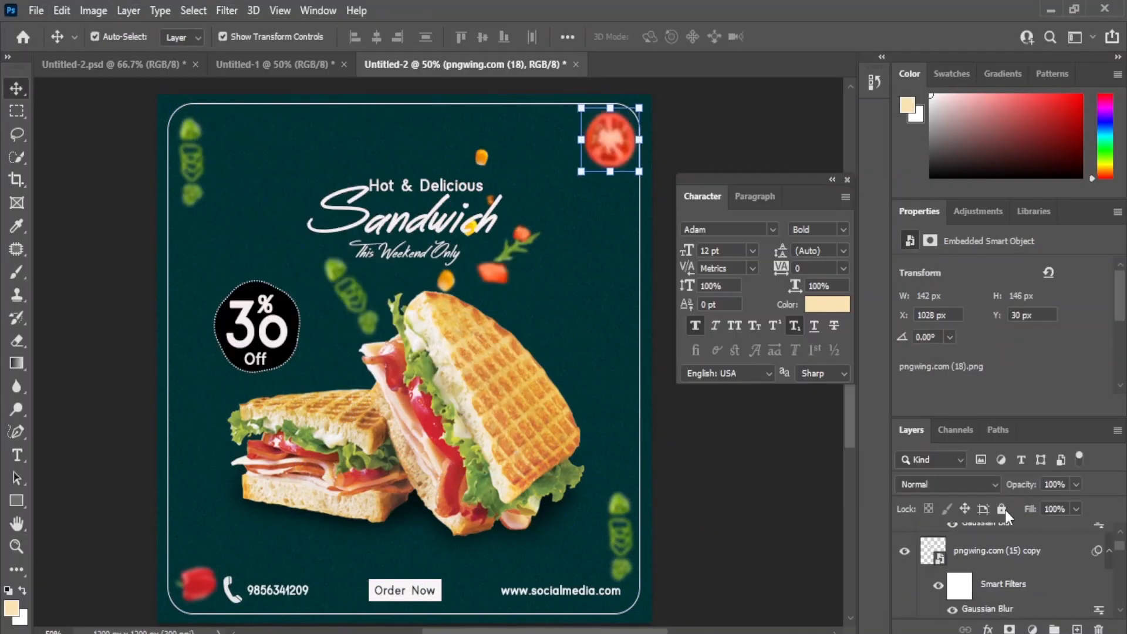
click(227, 10)
click(478, 301)
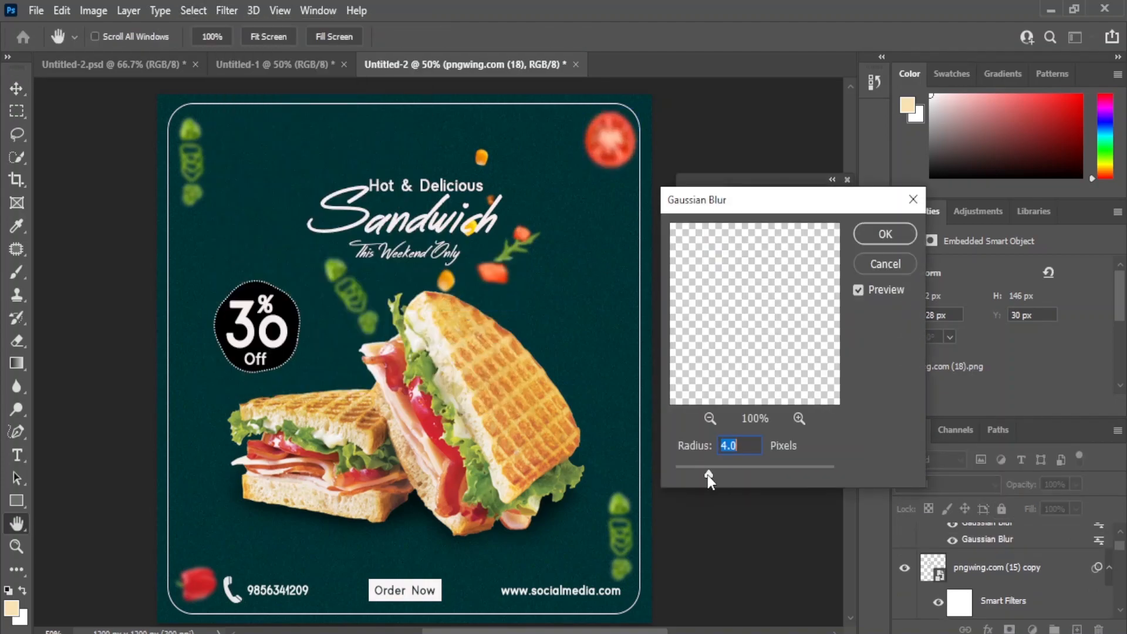
click(885, 234)
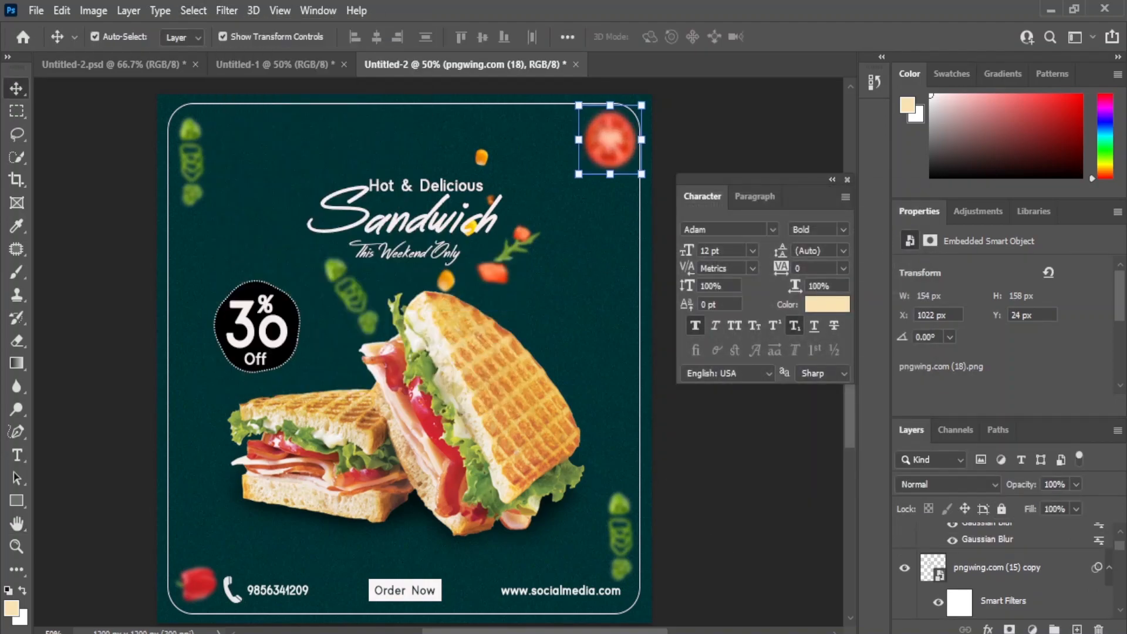
Step: Copy the blurred tomato slice to the poster's left edge below the badge and scale it to about 107 × 109 px
drag(610, 141, 218, 410)
key(ctrl+t)
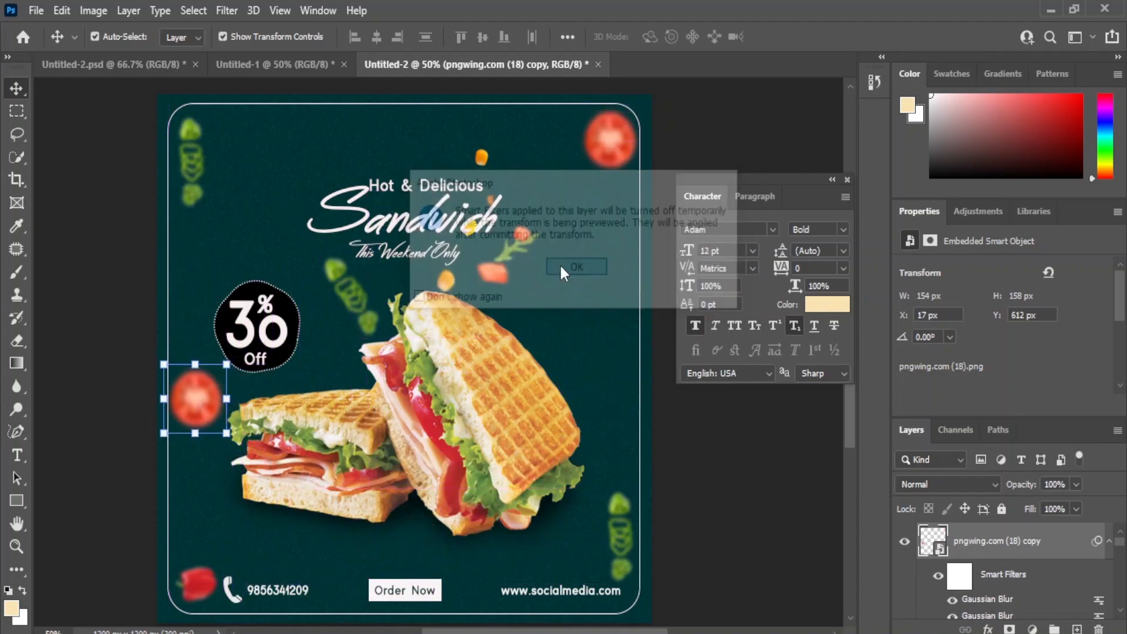
click(562, 265)
drag(232, 448, 204, 405)
drag(182, 387, 193, 405)
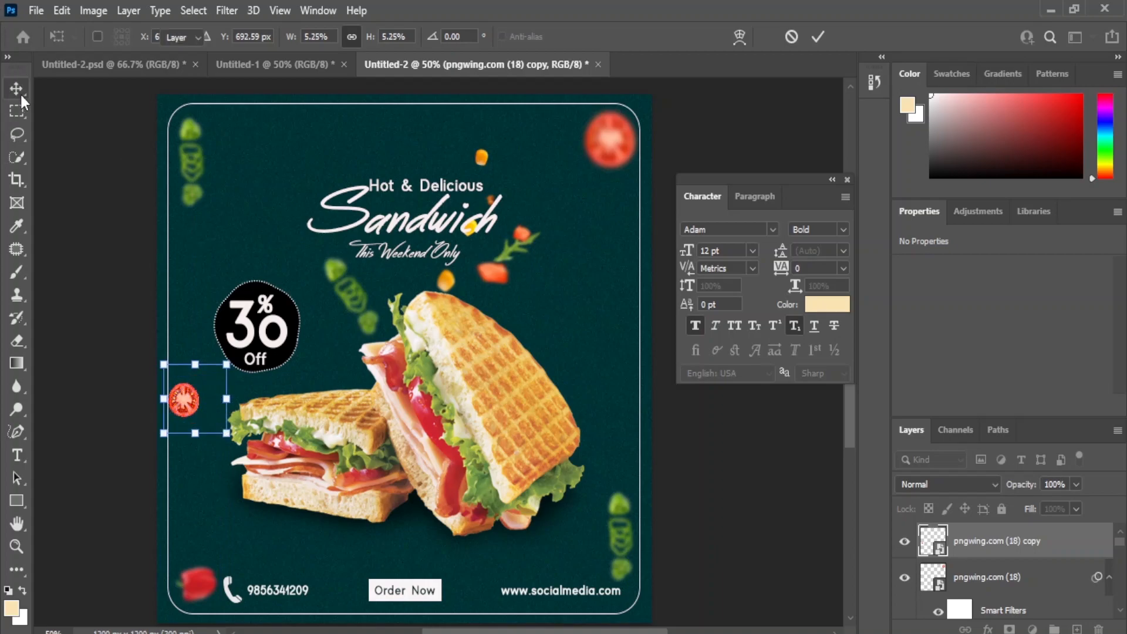
click(712, 523)
Step: Copy the small blurred tomato to the poster's right edge beside the sandwich, at about X 1068 px, Y 659 px
click(1013, 549)
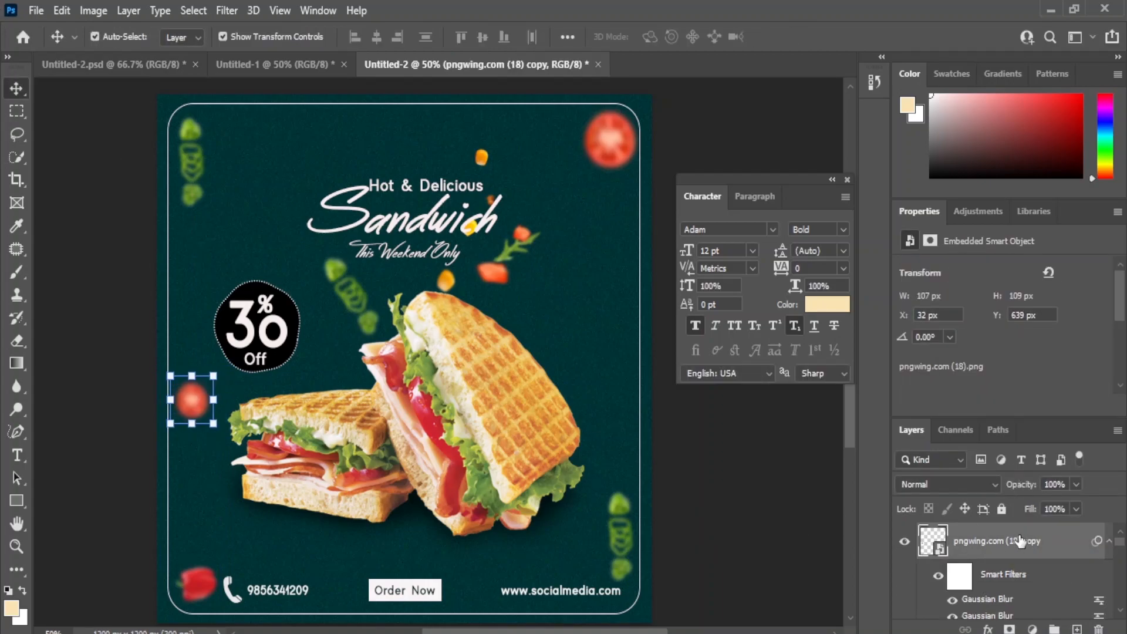
alt+drag(202, 405, 623, 413)
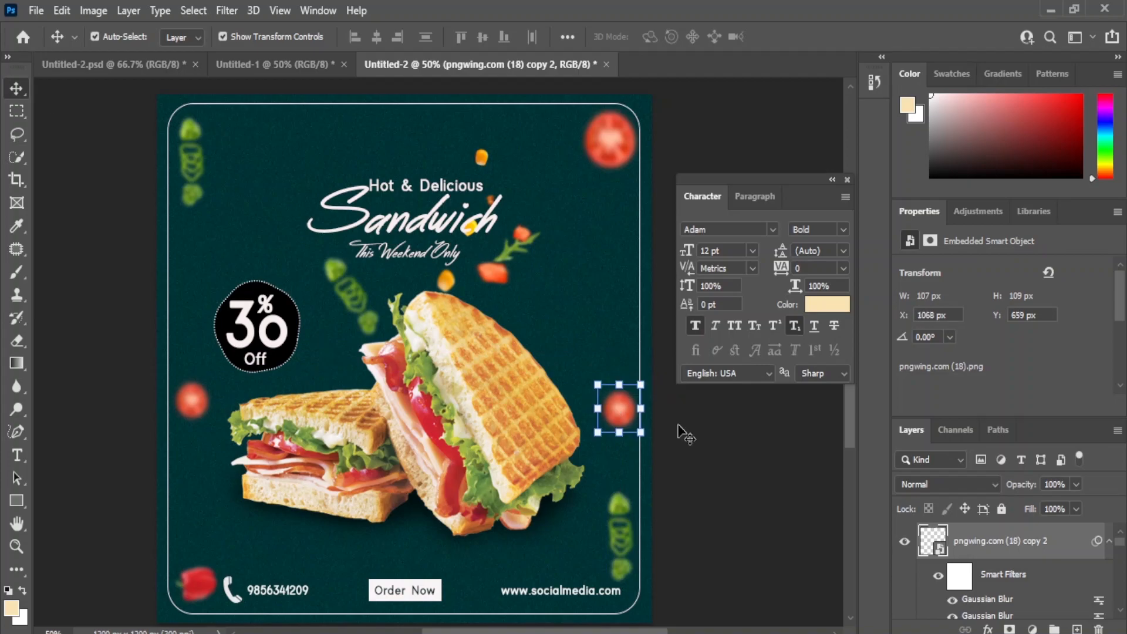
click(619, 419)
click(693, 419)
click(611, 141)
click(769, 482)
Step: Place the salad bowl image pngwing.com (19) at about 20.25% over the poster's lower-left area
mouse_move(596, 631)
click(576, 574)
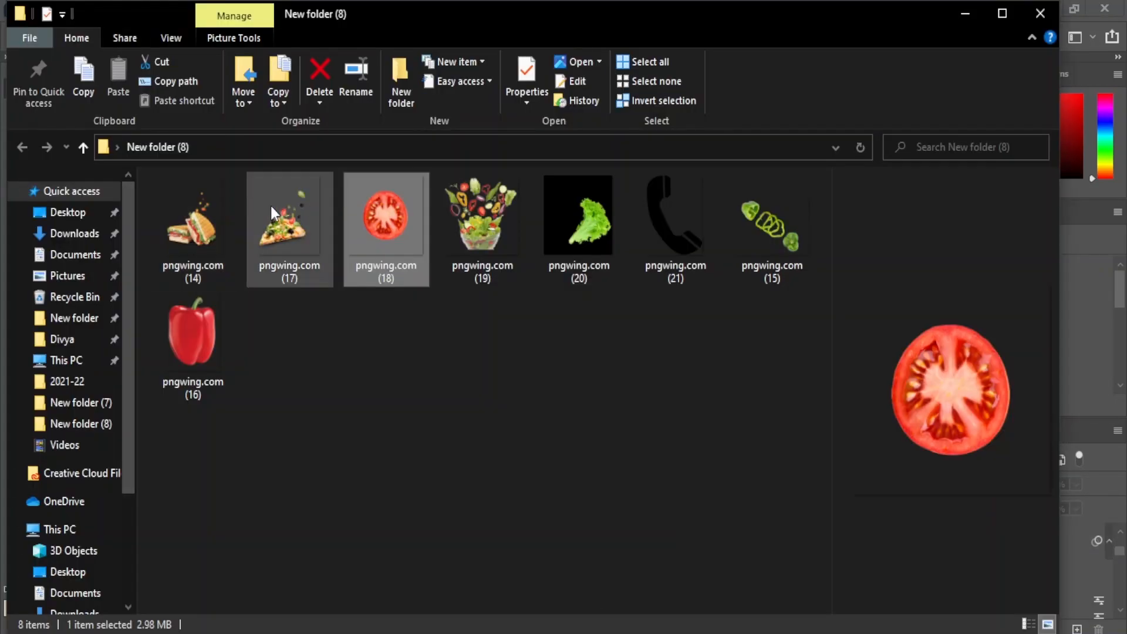
click(483, 229)
drag(734, 583, 289, 229)
drag(650, 94, 425, 333)
scroll(988, 546, up, 3)
key(Return)
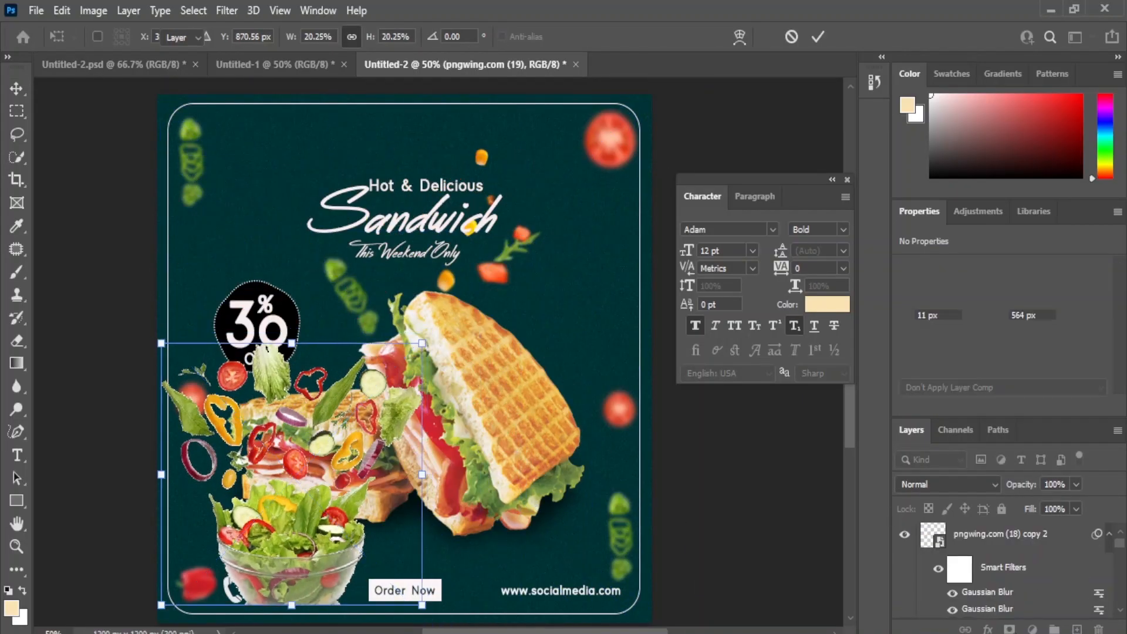
Step: Add a layer mask to the salad image and paint out the bowl with a black brush
scroll(1036, 602, up, 2)
click(1009, 629)
key(b)
mouse_move(232, 572)
mouse_down()
mouse_move(402, 541)
mouse_move(368, 521)
mouse_up()
Step: Move the salad image beside the Sandwich heading and refine its mask to keep only the cluster with the tomato, yellow pepper and onion
key(v)
mouse_move(287, 387)
mouse_down()
mouse_move(411, 235)
mouse_move(340, 170)
mouse_up()
key(b)
mouse_move(296, 274)
mouse_down()
mouse_move(336, 235)
mouse_move(305, 292)
mouse_move(332, 234)
mouse_move(424, 156)
mouse_move(380, 179)
mouse_move(389, 145)
mouse_up()
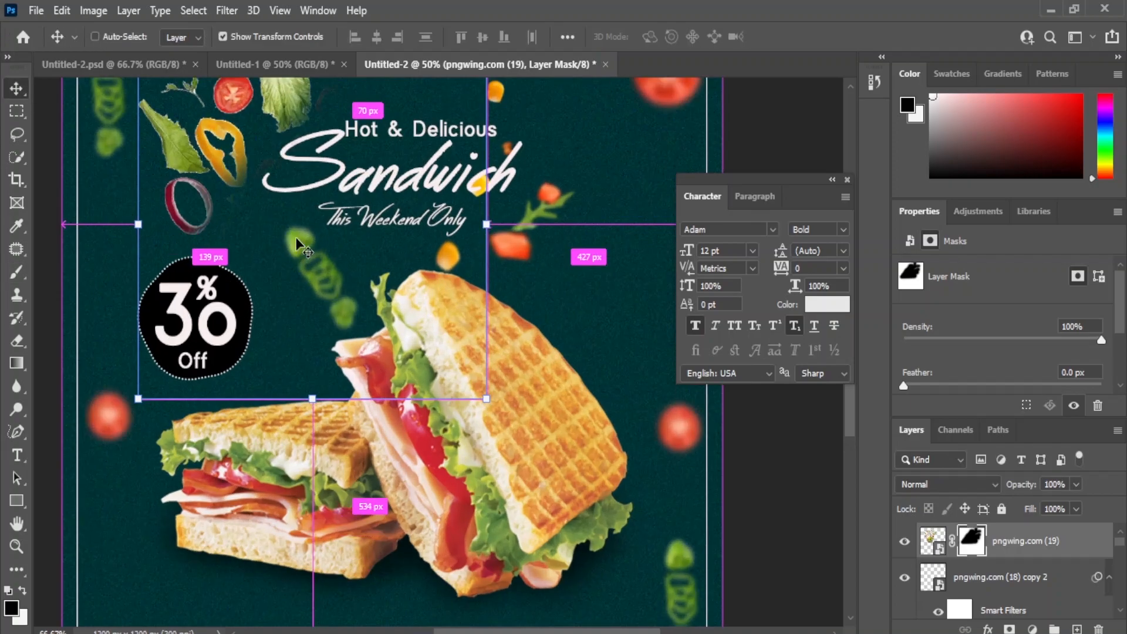
key(ctrl+plus)
drag(374, 248, 365, 241)
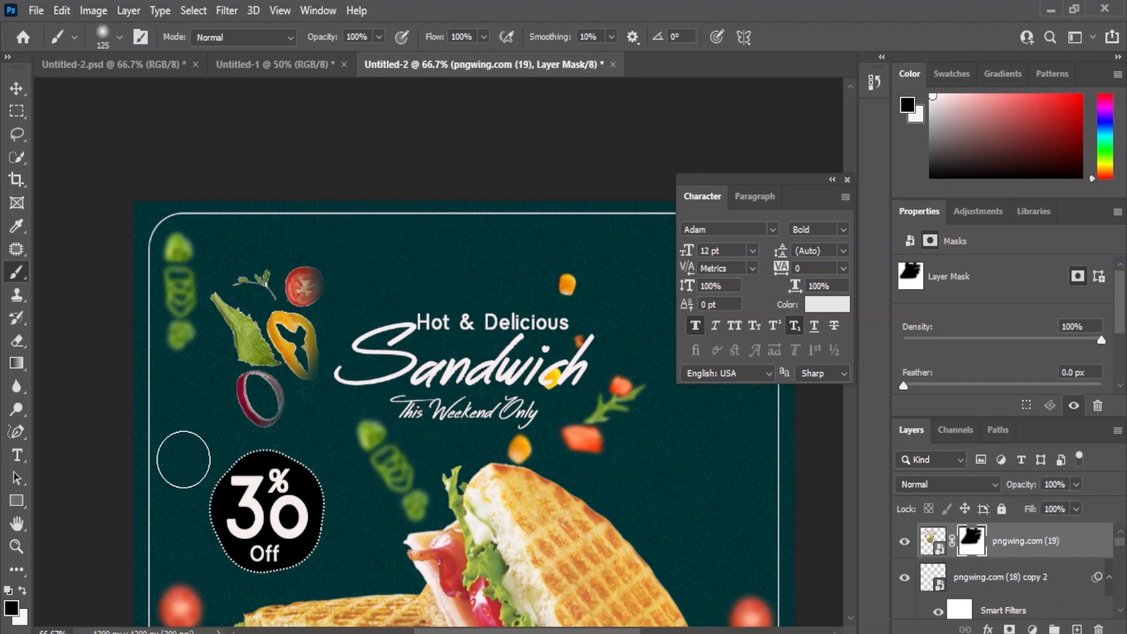
key(x)
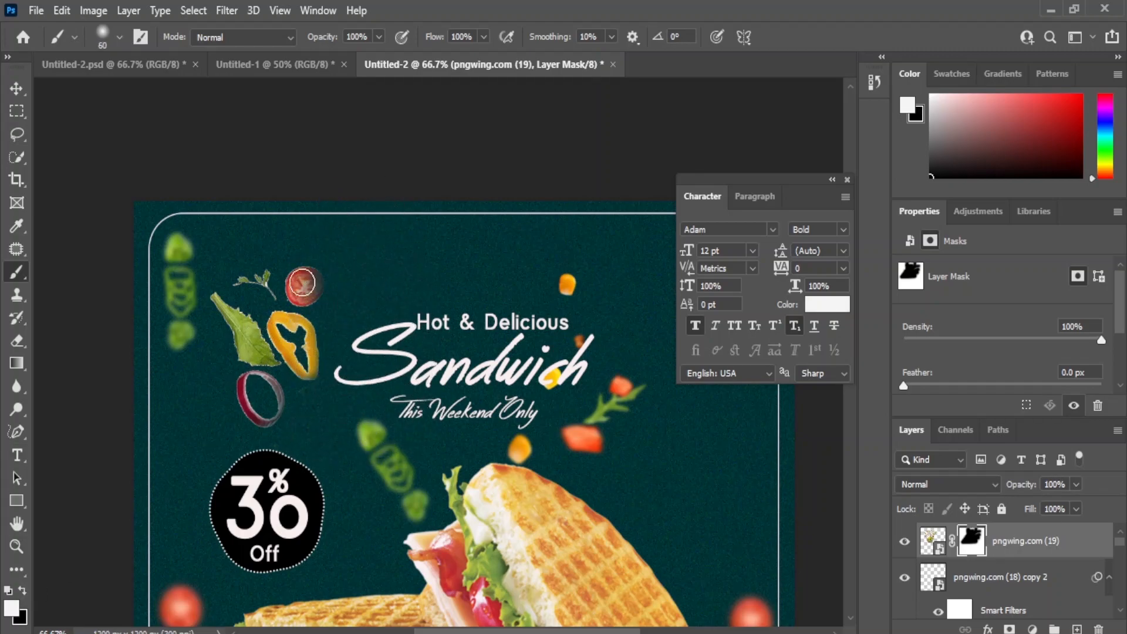
Step: Scale down the masked vegetable cluster and move it to the poster's right edge, above the small tomato
click(21, 91)
drag(559, 596, 420, 491)
drag(71, 509, 733, 493)
Step: Try to apply a Gaussian Blur to the vegetable cluster at the right edge
click(226, 11)
click(17, 89)
click(226, 10)
mouse_move(242, 235)
click(459, 304)
drag(720, 470, 710, 472)
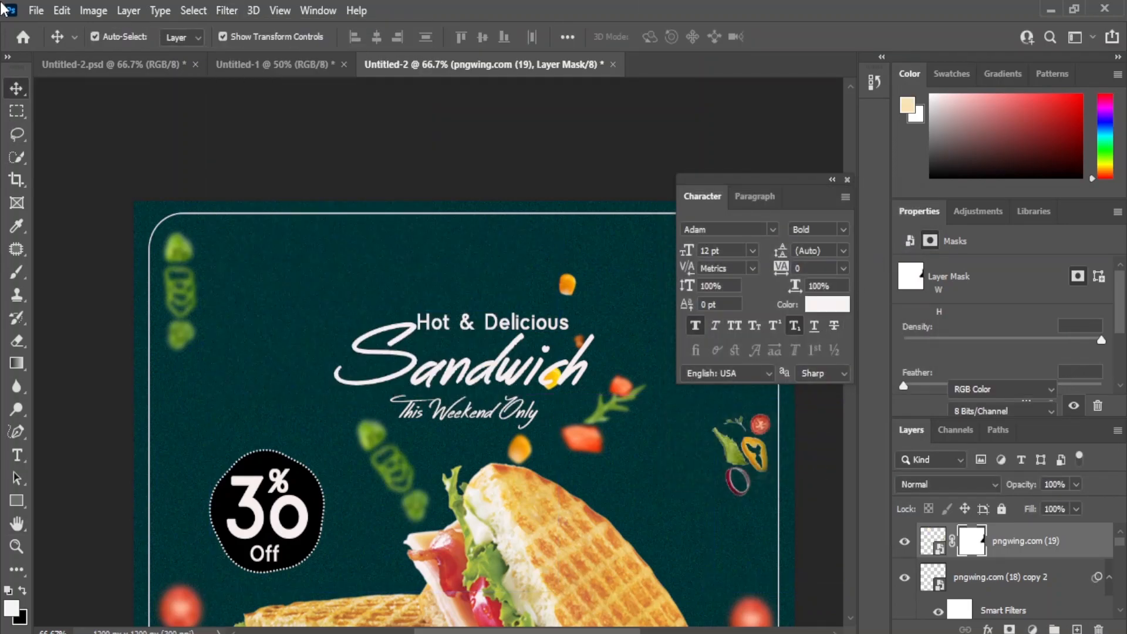
drag(392, 463, 285, 286)
Step: Try a Gaussian Blur with a radius slightly below 4.1 px on the main sandwich image
click(640, 285)
click(927, 538)
click(226, 10)
mouse_move(241, 233)
click(459, 302)
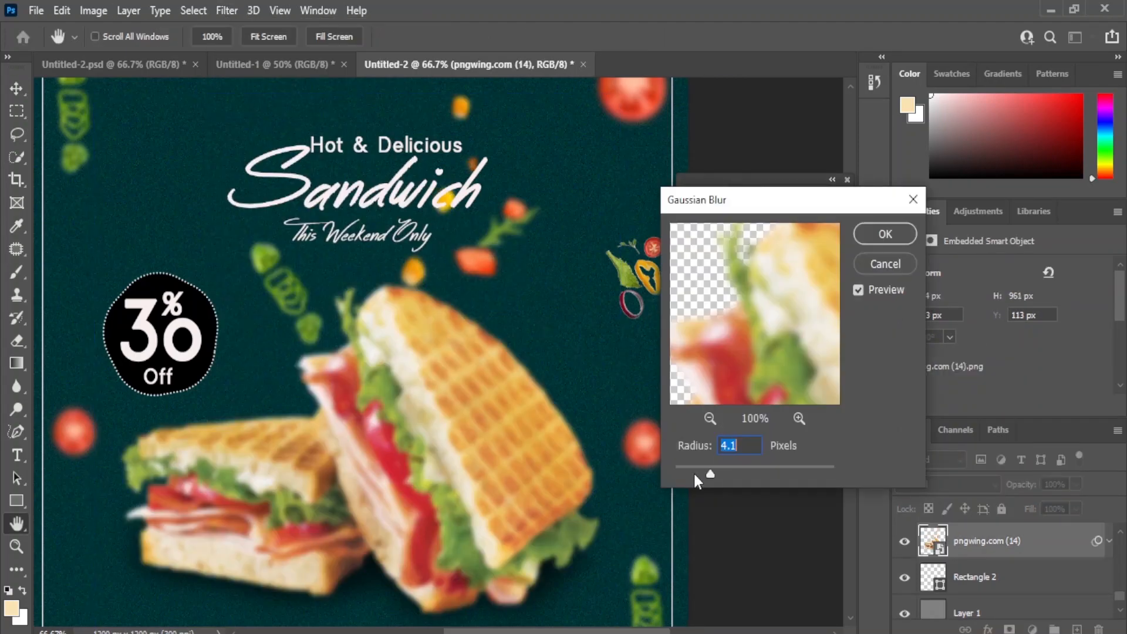
drag(706, 473, 701, 474)
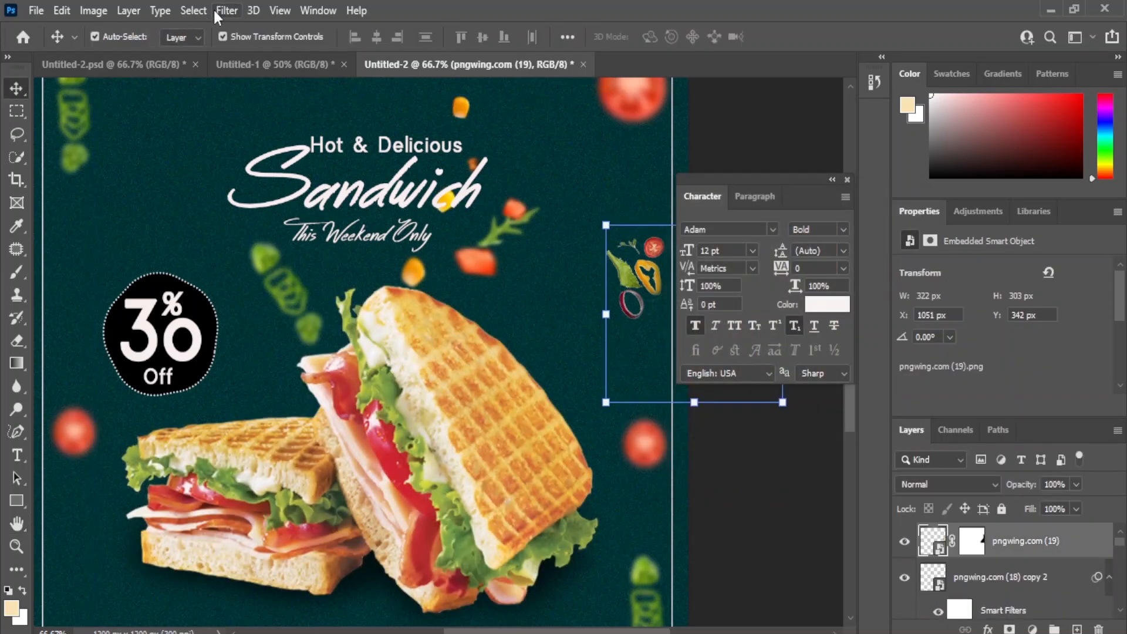
Step: Undo the sandwich blur and apply the Gaussian Blur to the vegetable cluster at the right edge
click(227, 10)
mouse_move(242, 234)
click(459, 302)
key(Return)
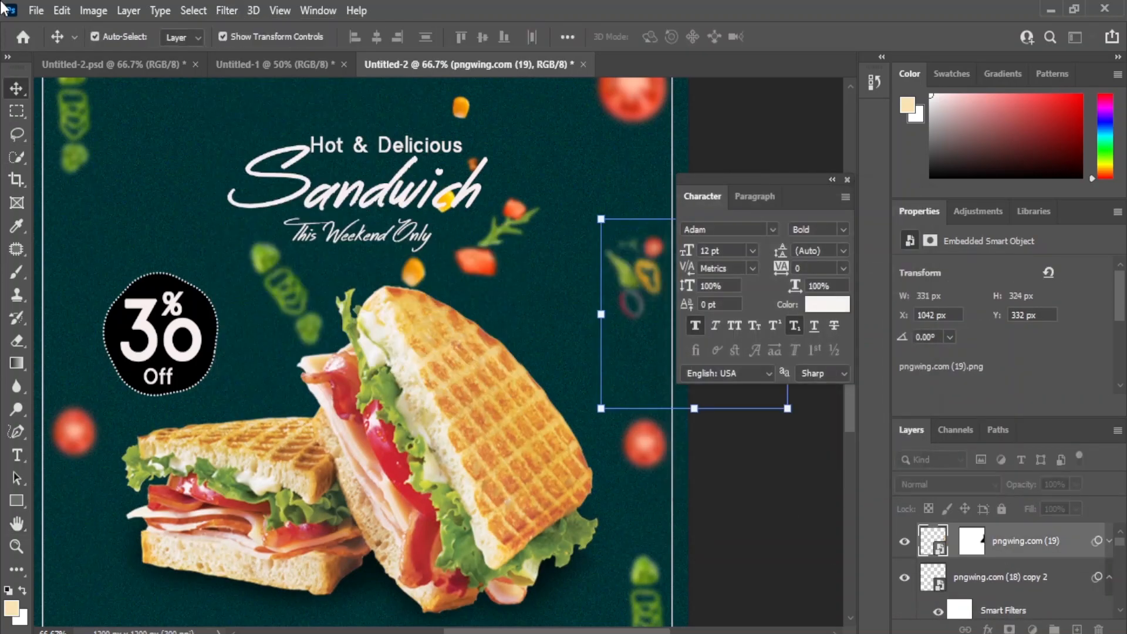
Step: Duplicate the blurred vegetable cluster, place the copy at the poster's left edge above the red pepper, and apply another Gaussian Blur to it
key(ctrl+j)
drag(631, 300, 103, 557)
click(226, 11)
mouse_move(242, 251)
click(459, 303)
drag(709, 478, 694, 474)
click(885, 233)
key(ctrl+minus)
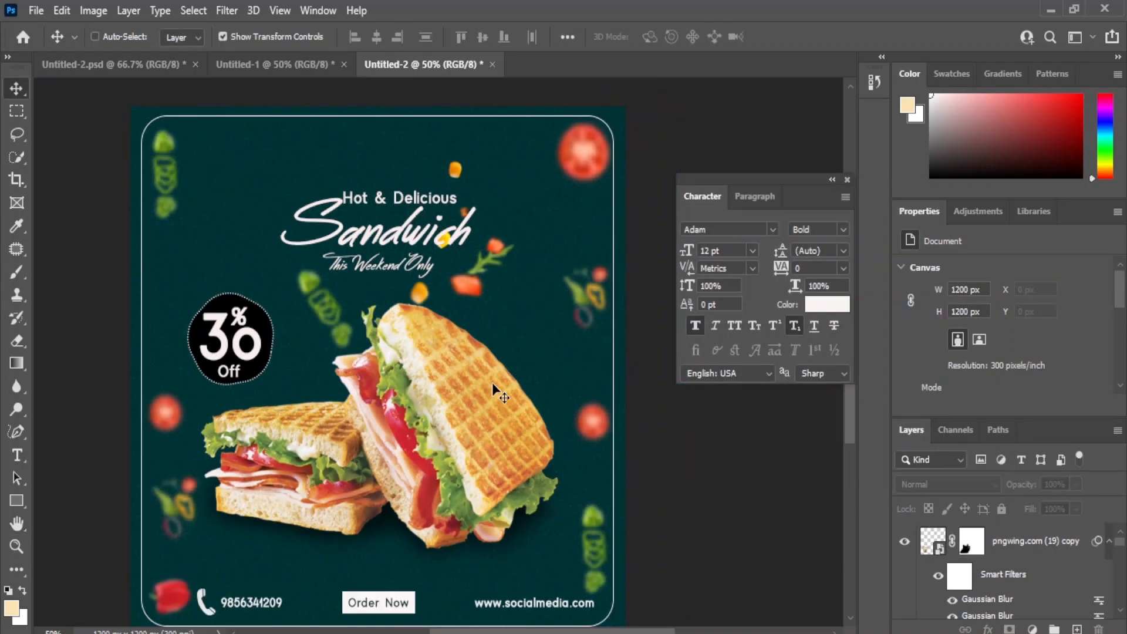
Step: Move the Hot & Delicious, Sandwich and This Weekend Only text lines together up by about 30 px
click(434, 200)
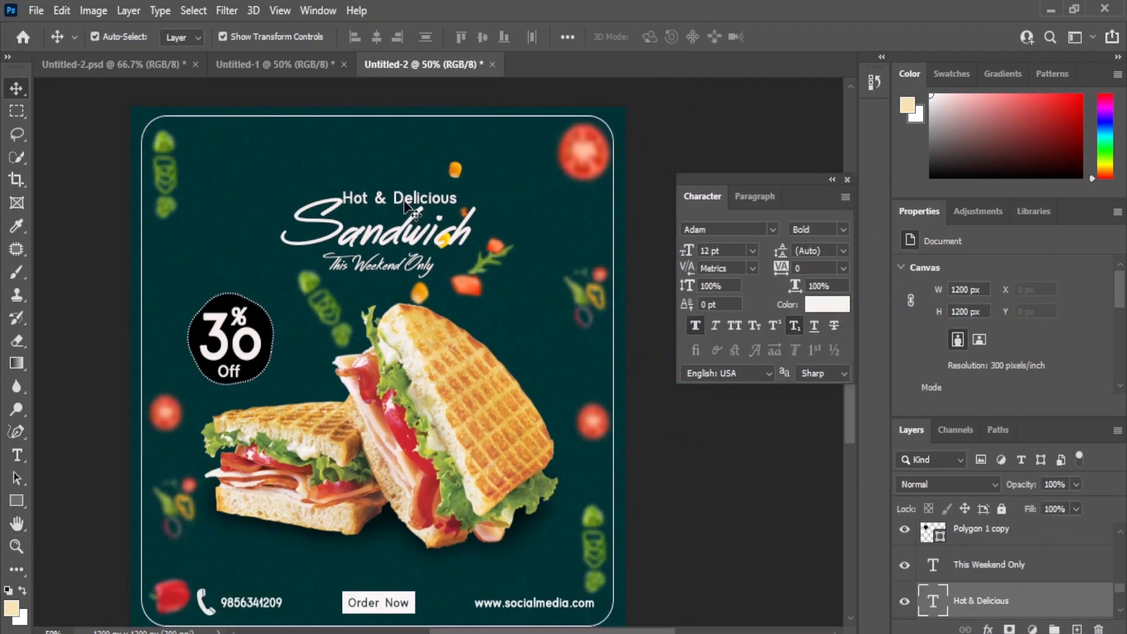
shift+click(393, 236)
shift+click(384, 267)
key(shift+Up)
key(shift+Up)
key(shift+Up)
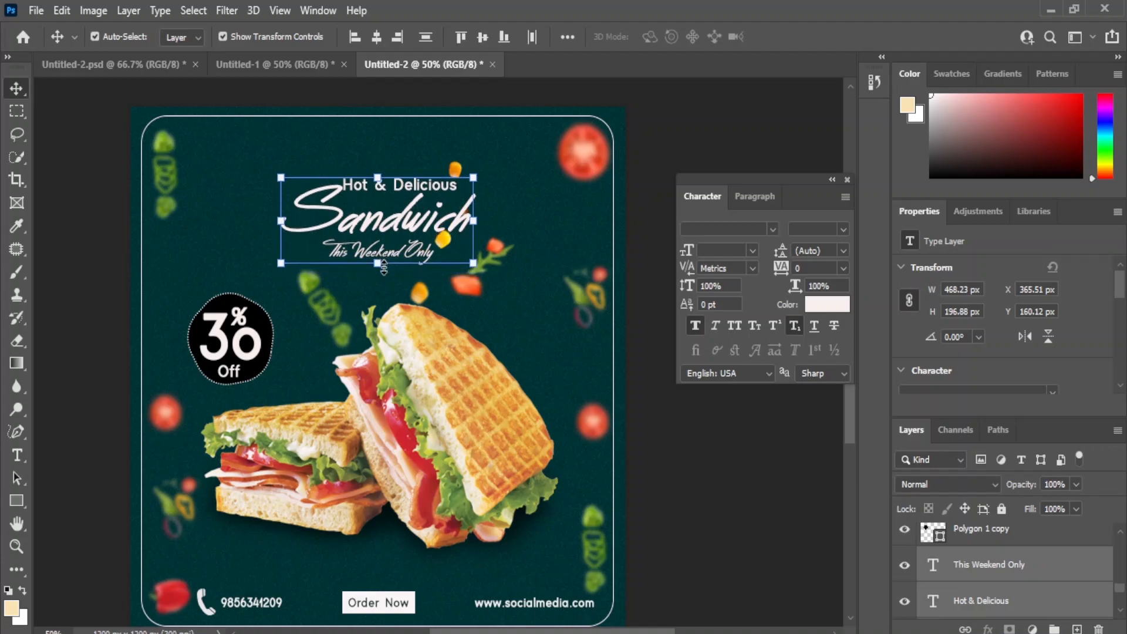
click(730, 465)
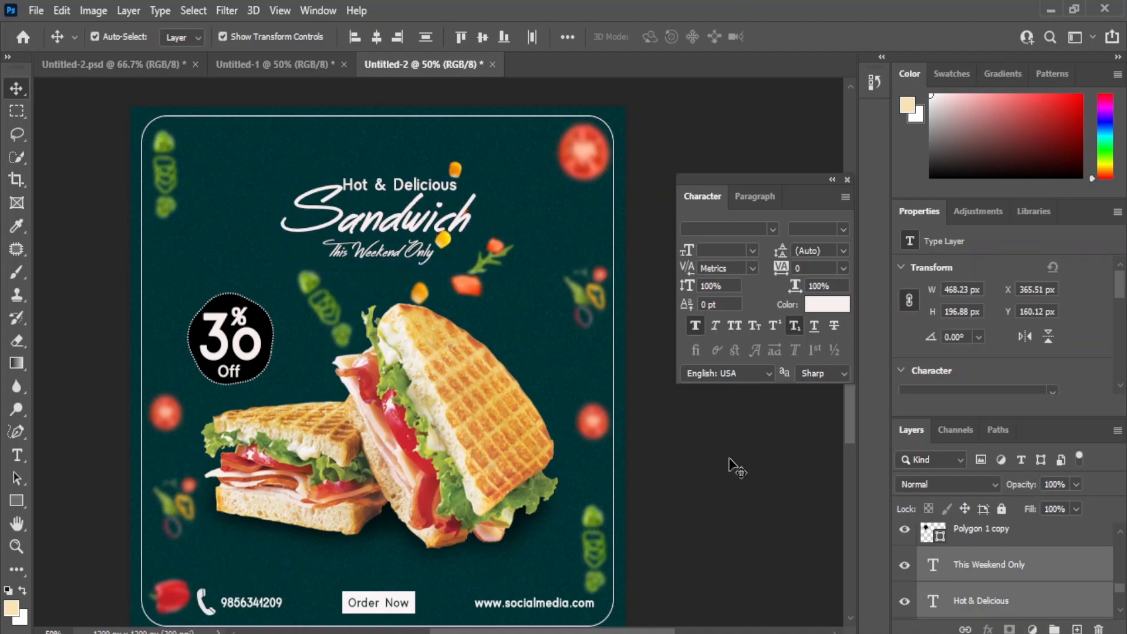
Step: Duplicate the red pepper from the poster's lower-left corner and place the transformed copy above the discount badge, beside the Sandwich title
click(154, 416)
click(165, 600)
drag(170, 595, 264, 308)
key(ctrl+t)
click(572, 273)
drag(250, 255, 247, 250)
key(Return)
click(720, 478)
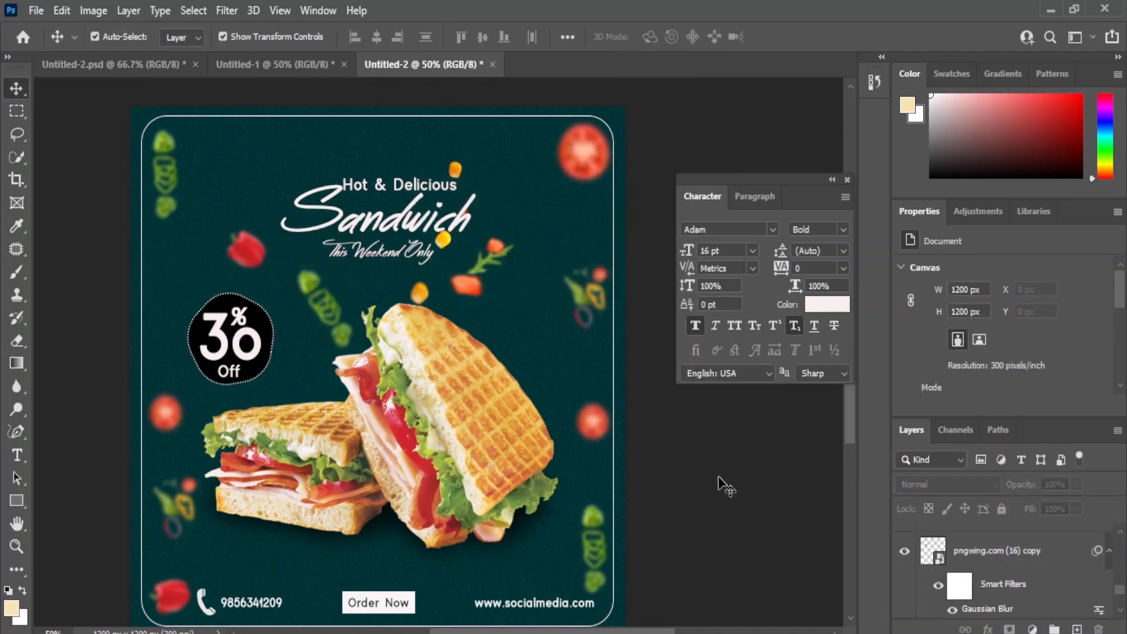
Step: Add a Hue/Saturation adjustment directly above the background rectangle and shift its hue and saturation to turn the teal background deep green
scroll(971, 575, down, 5)
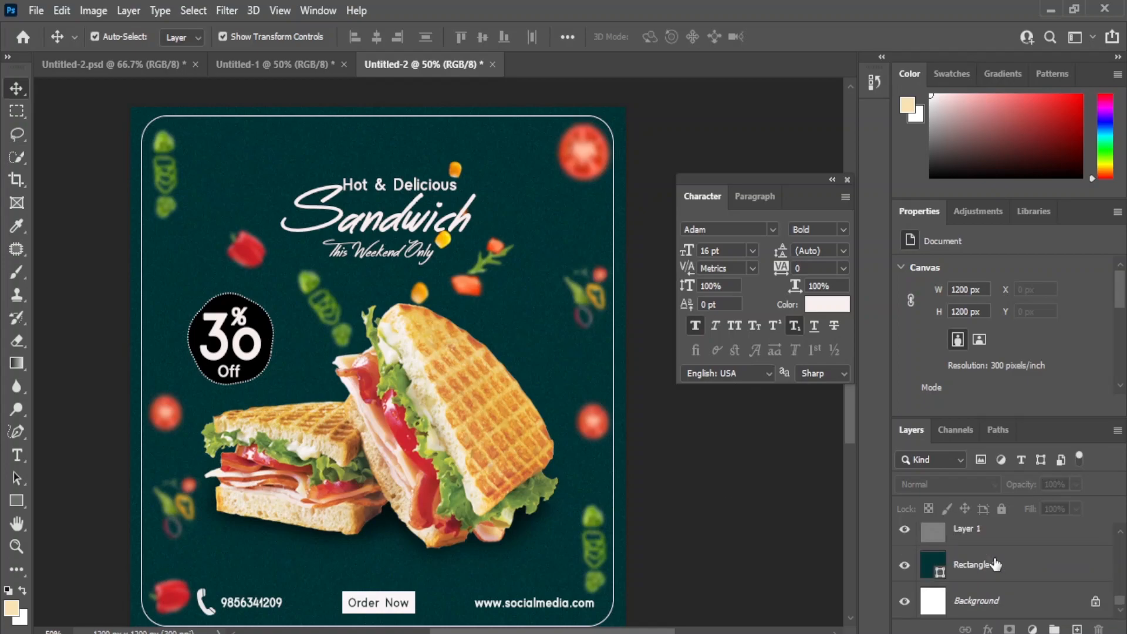
click(979, 565)
click(1032, 629)
click(1027, 459)
drag(1003, 337, 1113, 383)
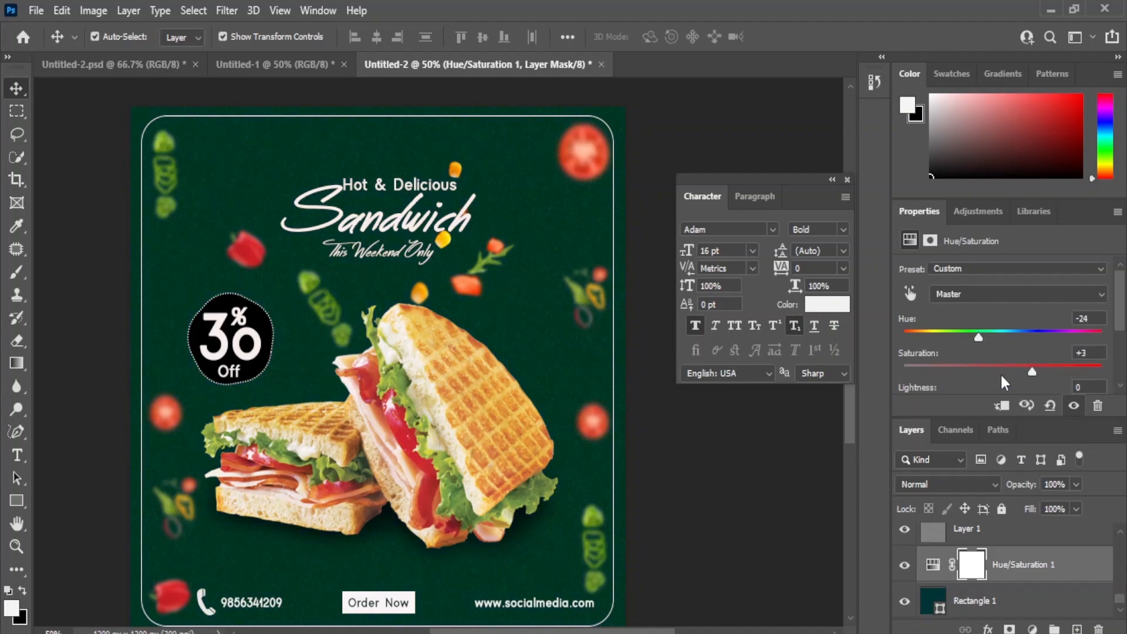
drag(924, 382, 1016, 375)
drag(938, 338, 1060, 372)
click(752, 493)
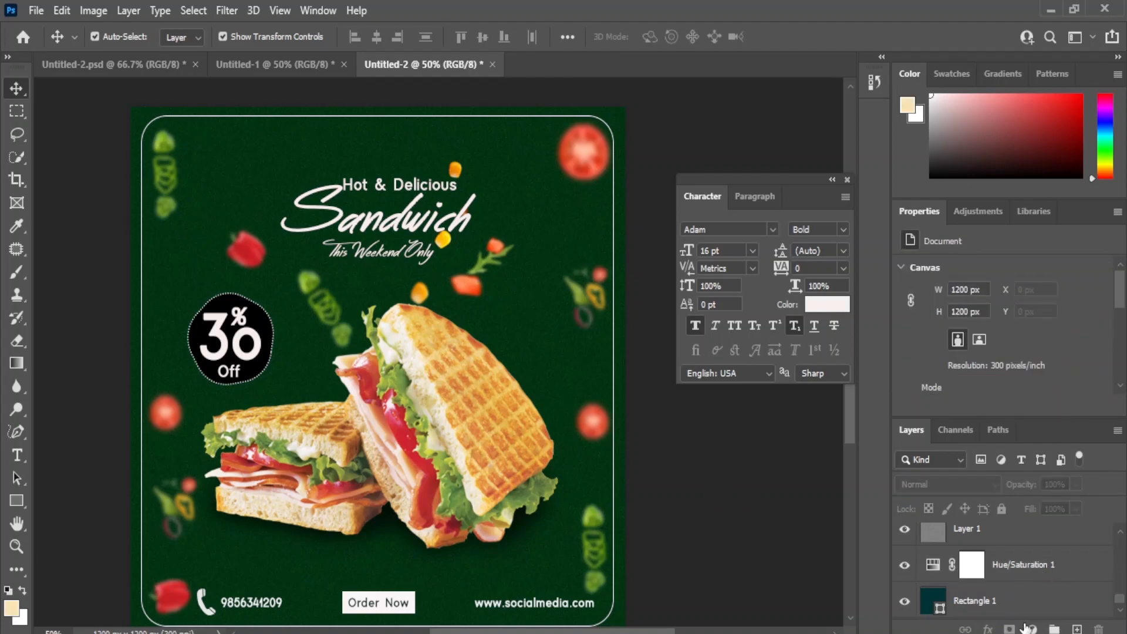
click(1027, 628)
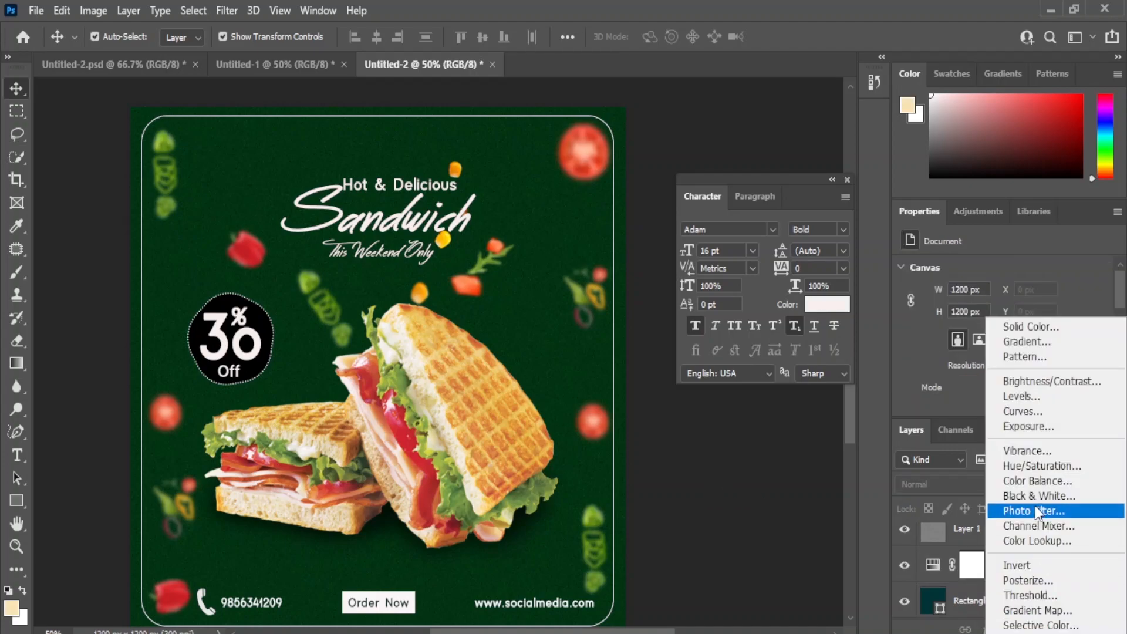
click(1037, 398)
key(Delete)
scroll(1007, 595, down, 5)
click(989, 574)
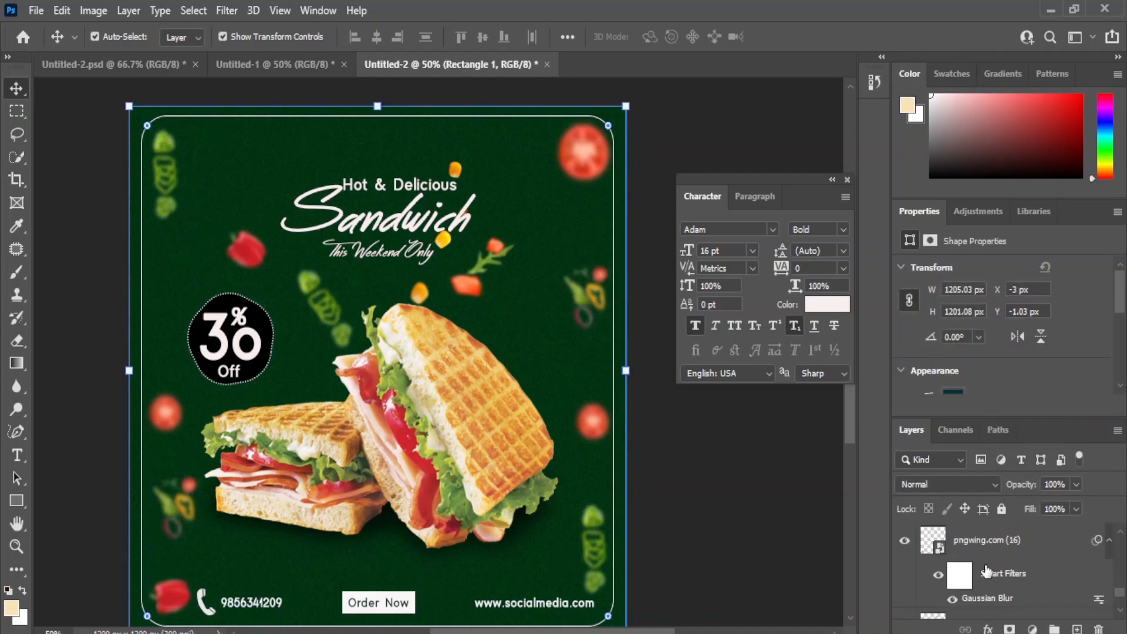
scroll(987, 575, up, 2)
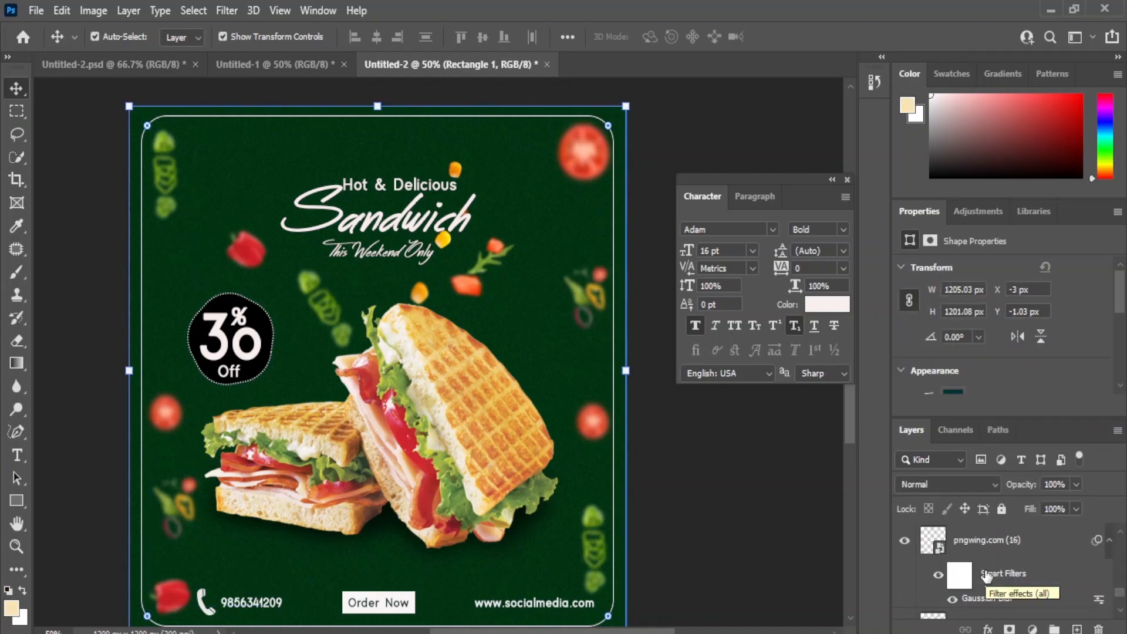
click(725, 470)
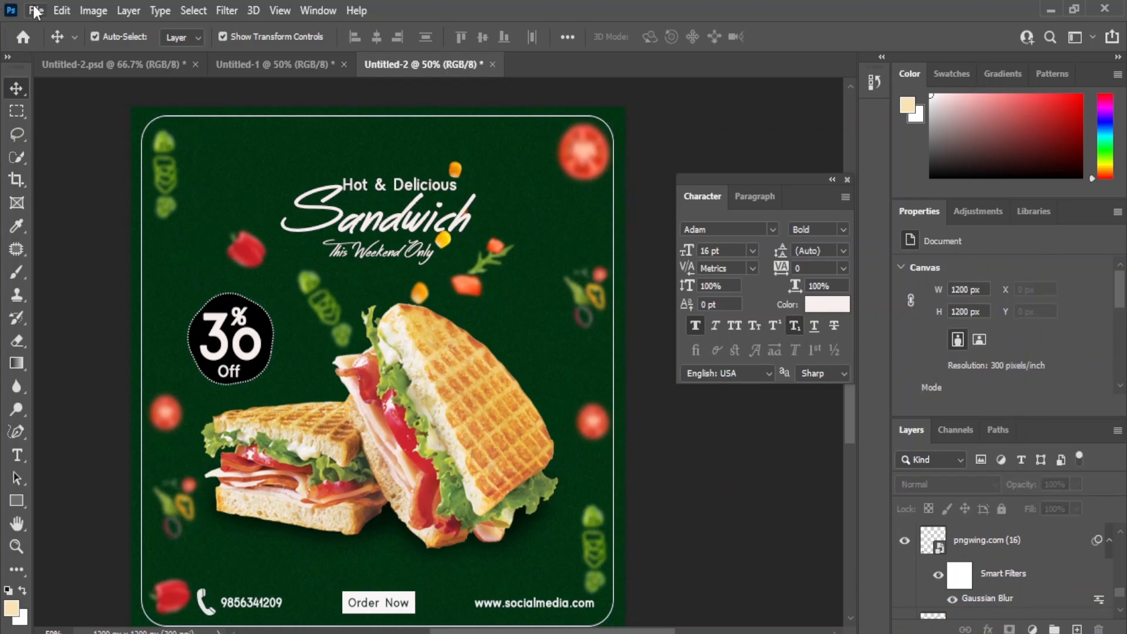
Step: Select the Order Now text and bring its character color setting into view
drag(418, 322, 434, 306)
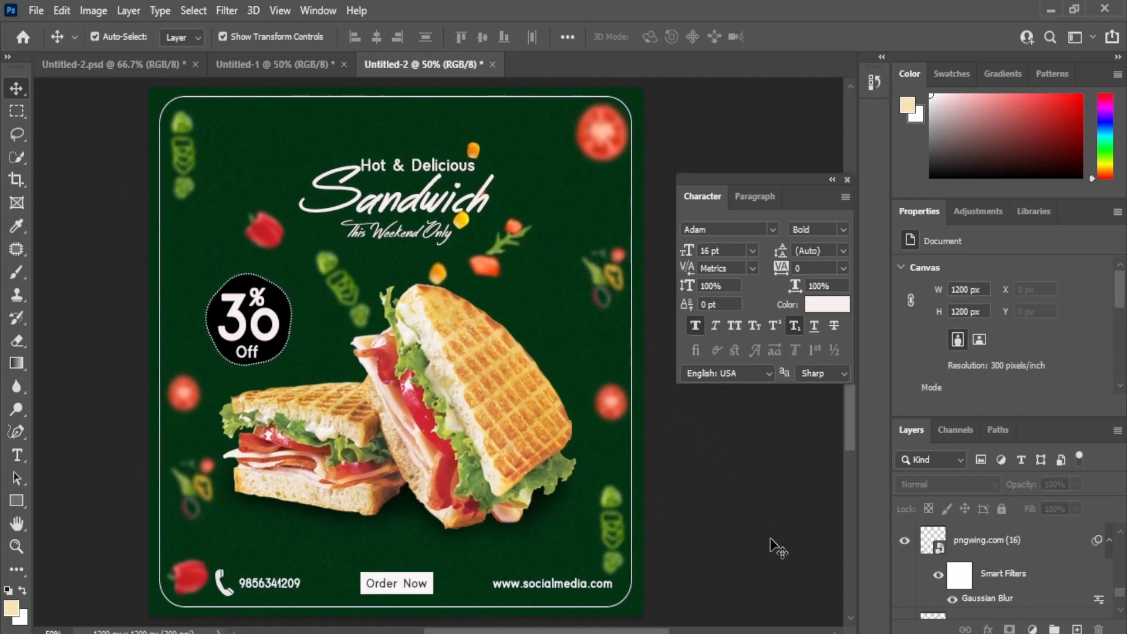
click(421, 587)
scroll(1039, 364, down, 3)
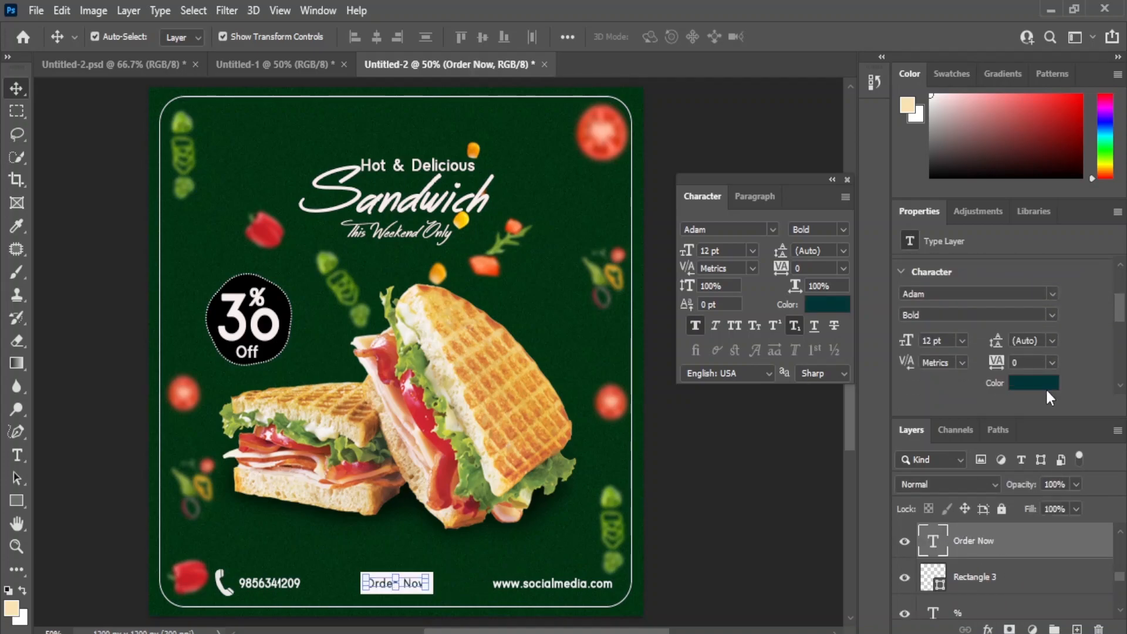